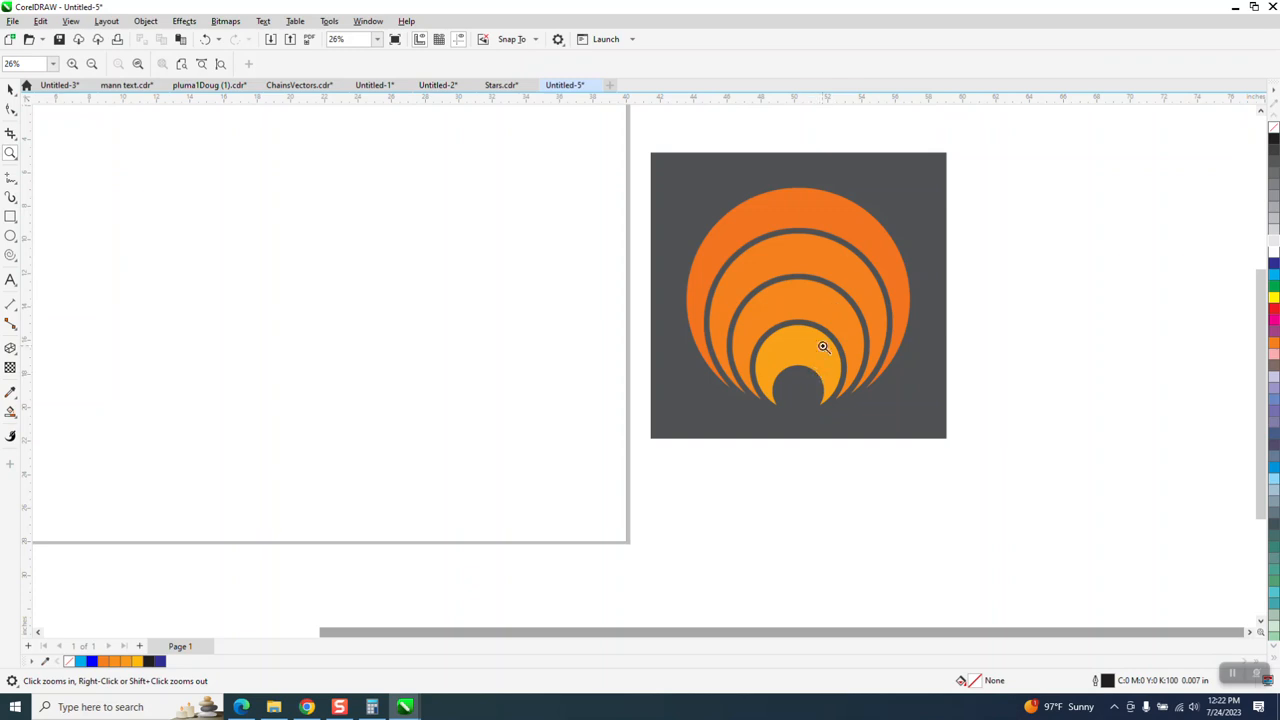
Draw a circle centred on the page and set its size to 12 inches.
{"action": "scroll", "coordinate": [882, 249], "scroll_direction": "down", "scroll_amount": 1}
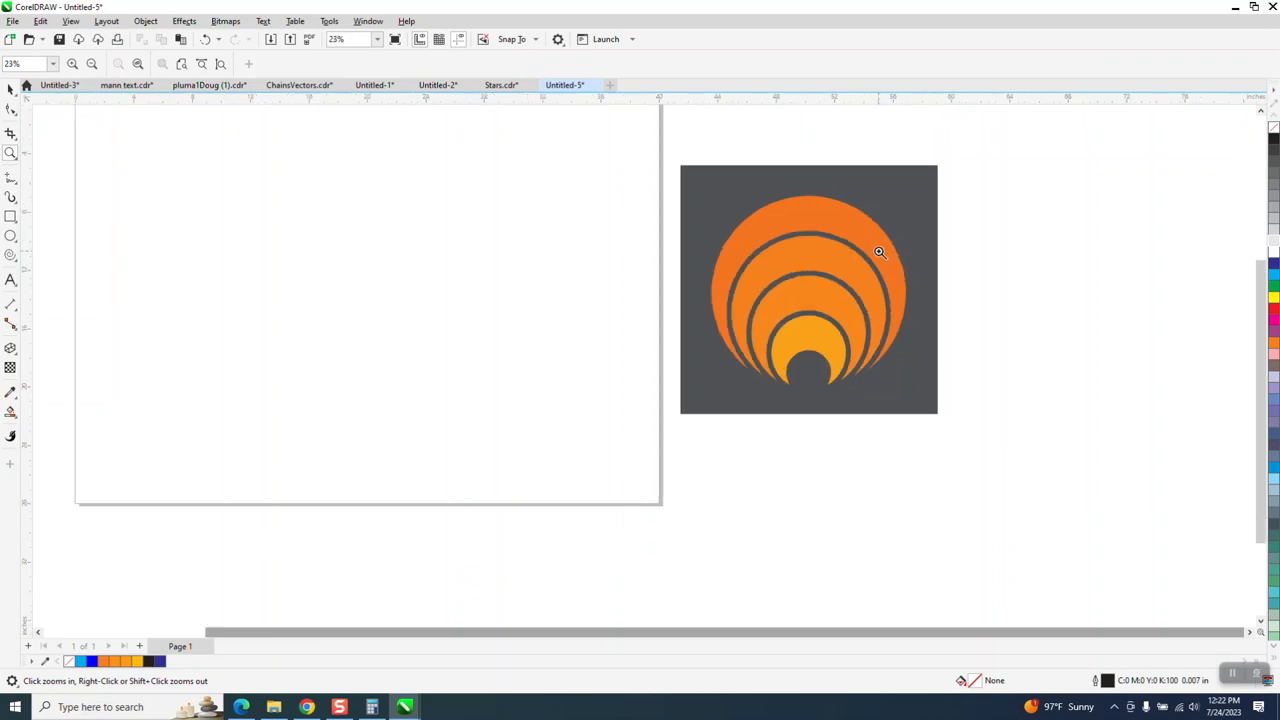
{"action": "left_click", "coordinate": [10, 236]}
{"action": "left_click_drag", "start_coordinate": [491, 193], "coordinate": [294, 403]}
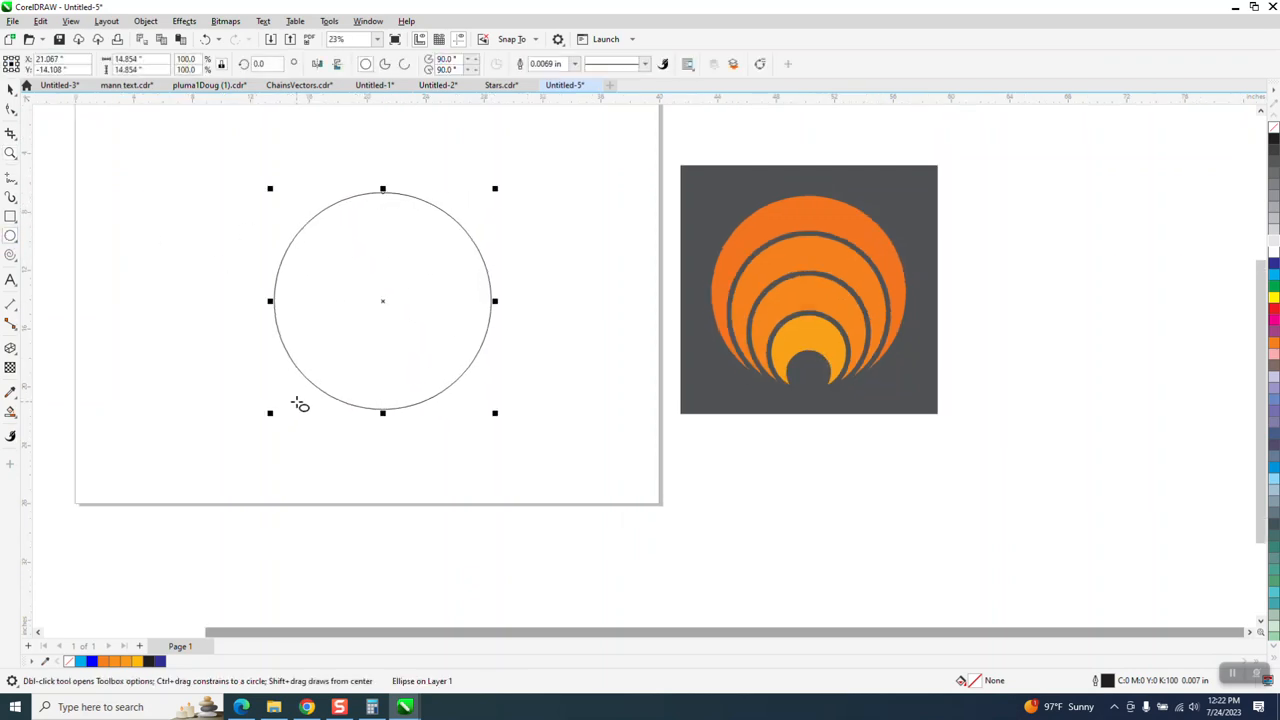
{"action": "left_click", "coordinate": [141, 62]}
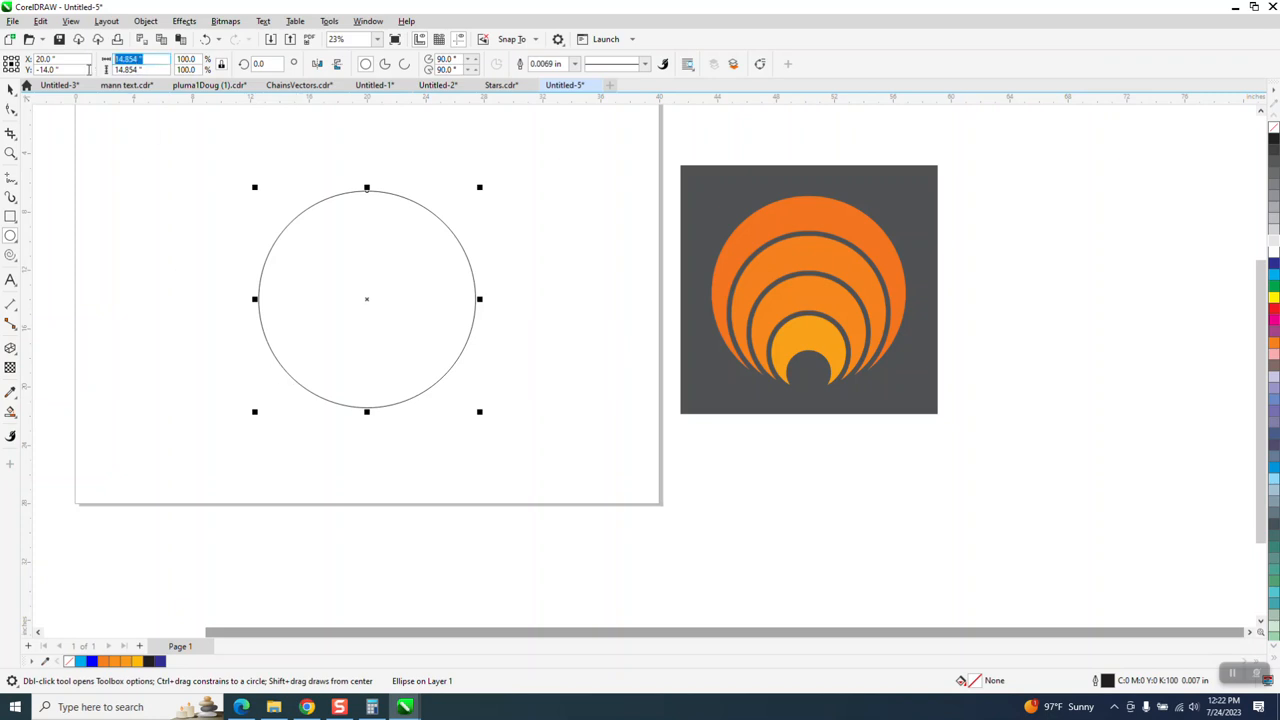
{"action": "type", "text": "12"}
{"action": "key", "text": "Return"}
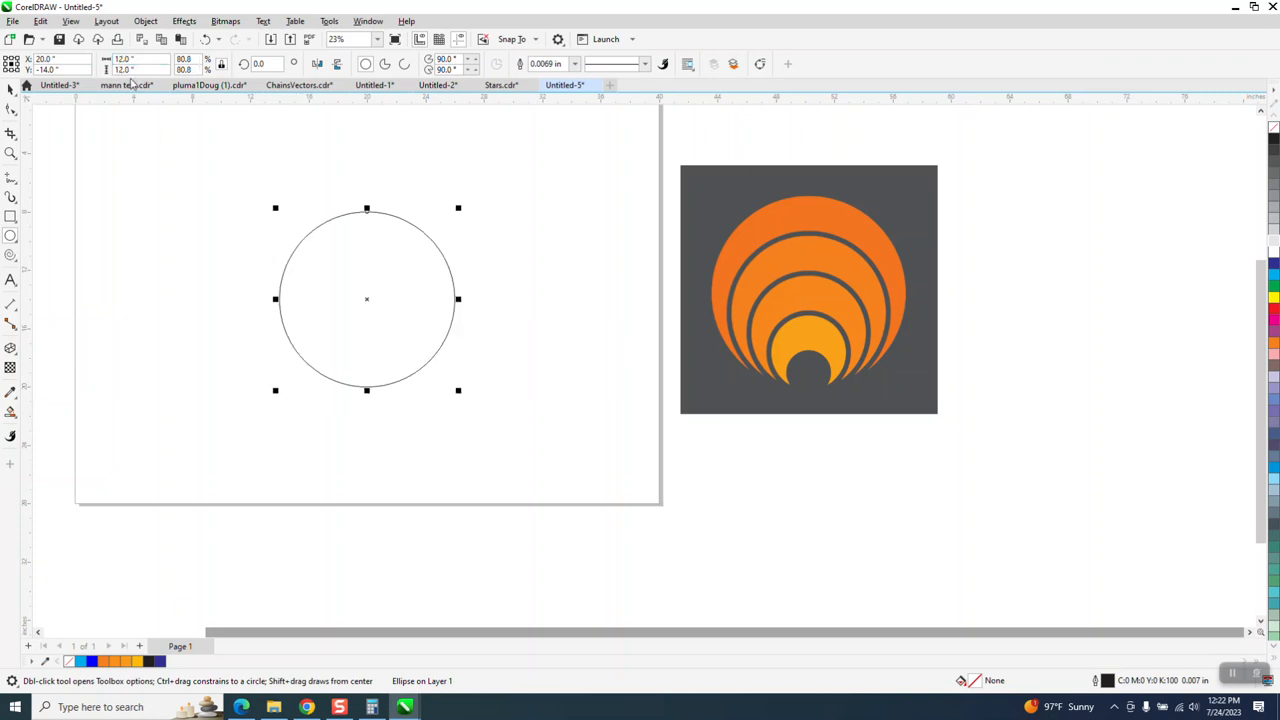
Create four concentric copies of the circle inside it, sized 10, 8, 6 and 4 inches.
{"action": "left_click", "coordinate": [12, 88]}
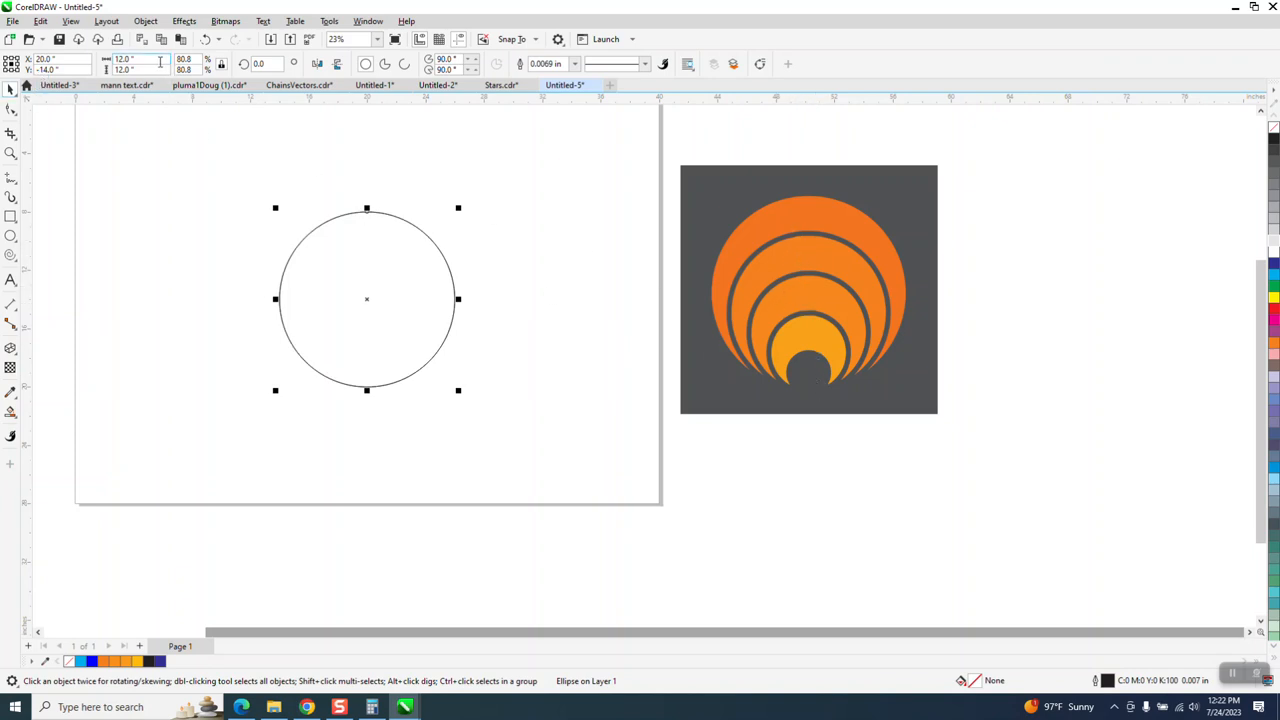
{"action": "left_click_drag", "start_coordinate": [160, 62], "coordinate": [86, 62]}
{"action": "type", "text": "10"}
{"action": "key", "text": "Return"}
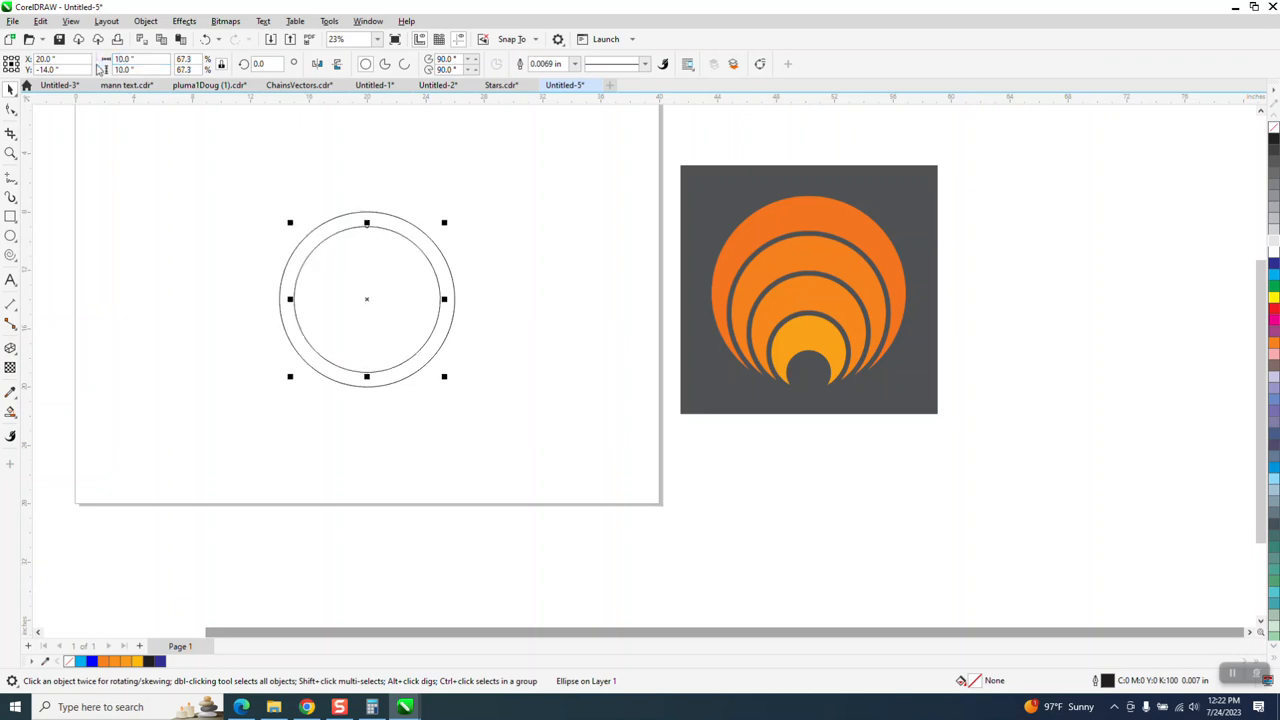
{"action": "type", "text": "8"}
{"action": "key", "text": "Return"}
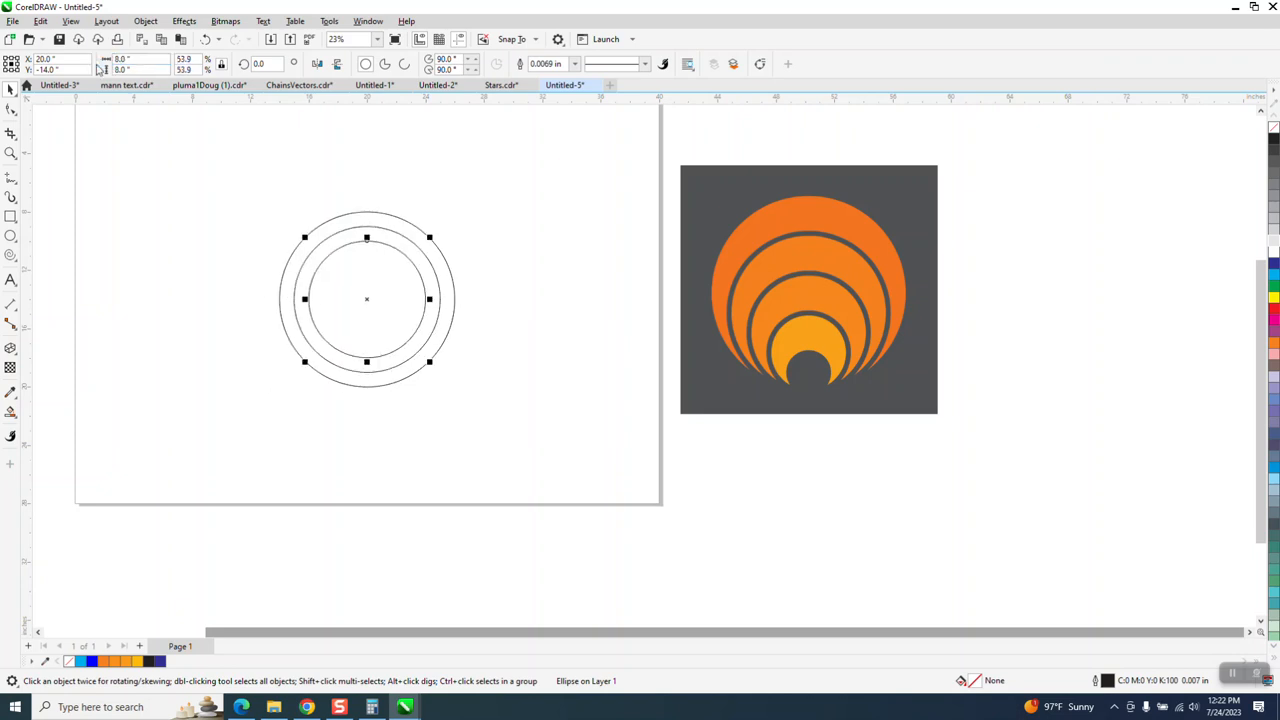
{"action": "type", "text": "6"}
{"action": "key", "text": "Return"}
{"action": "type", "text": "4"}
{"action": "key", "text": "Return"}
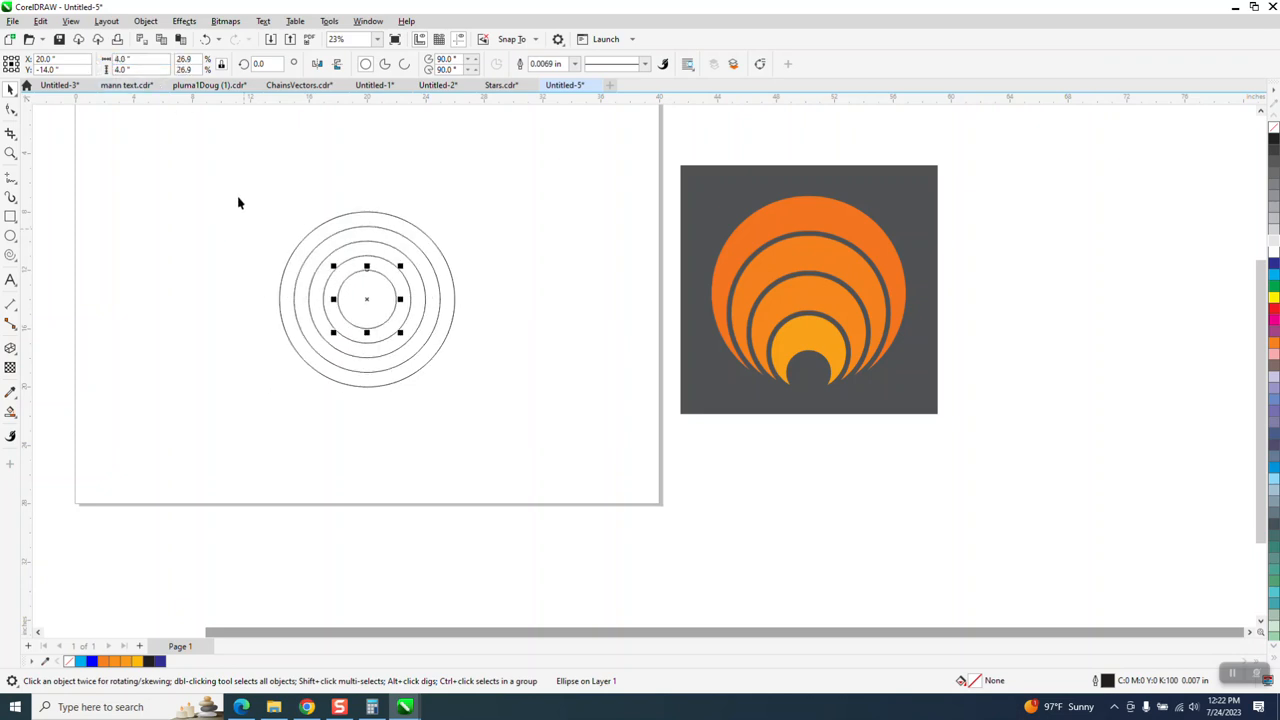
Align all five circles to a common bottom edge and set their outline width to 0.25 in.
{"action": "left_click_drag", "start_coordinate": [238, 203], "coordinate": [571, 437]}
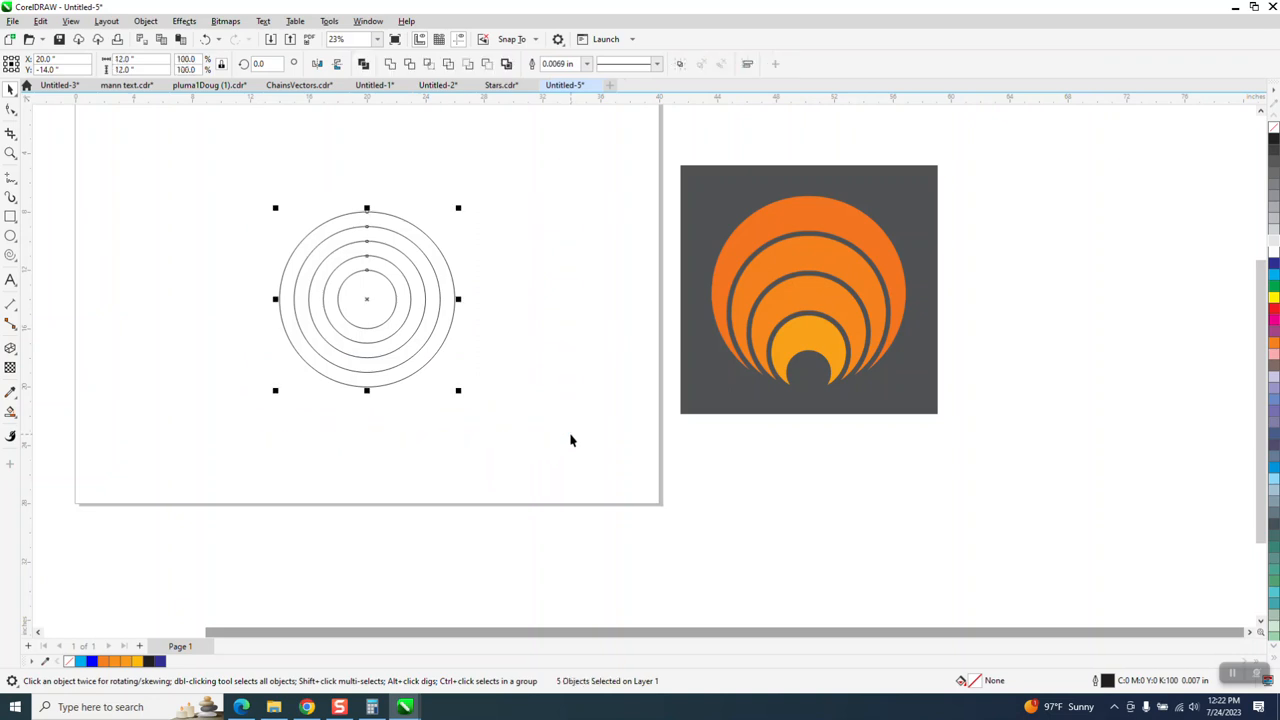
{"action": "key", "text": "b"}
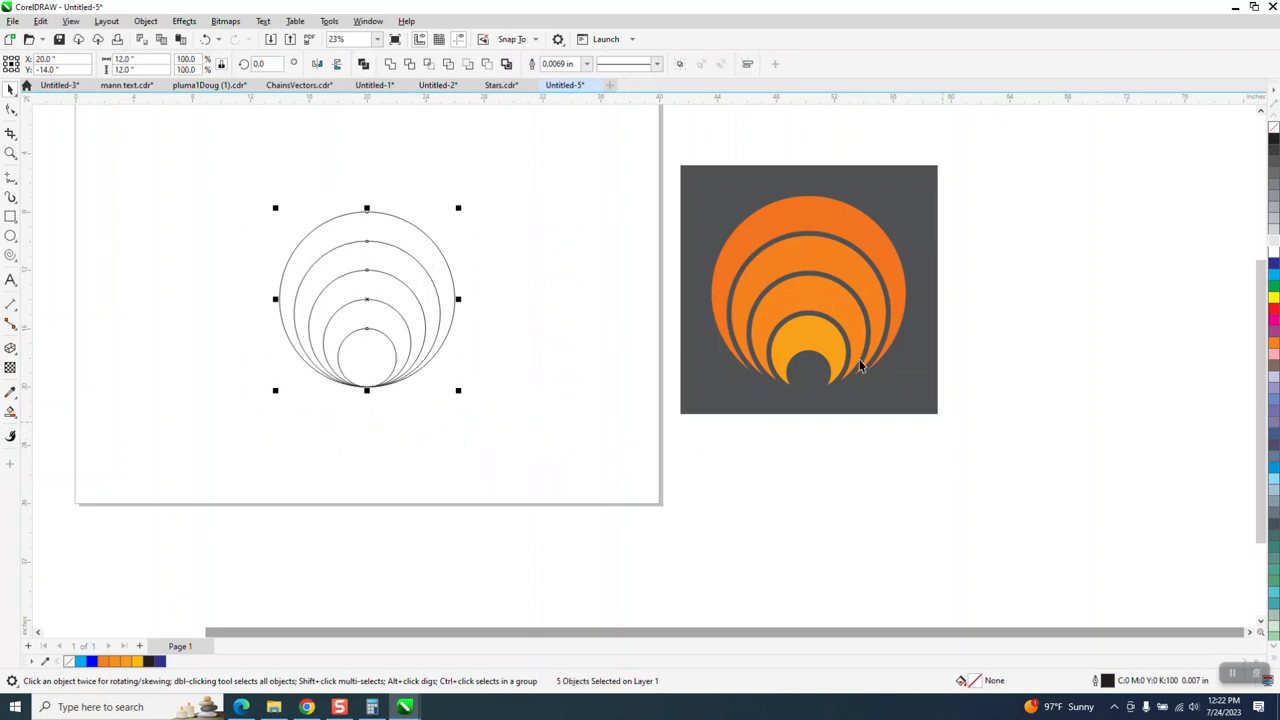
{"action": "left_click", "coordinate": [587, 64]}
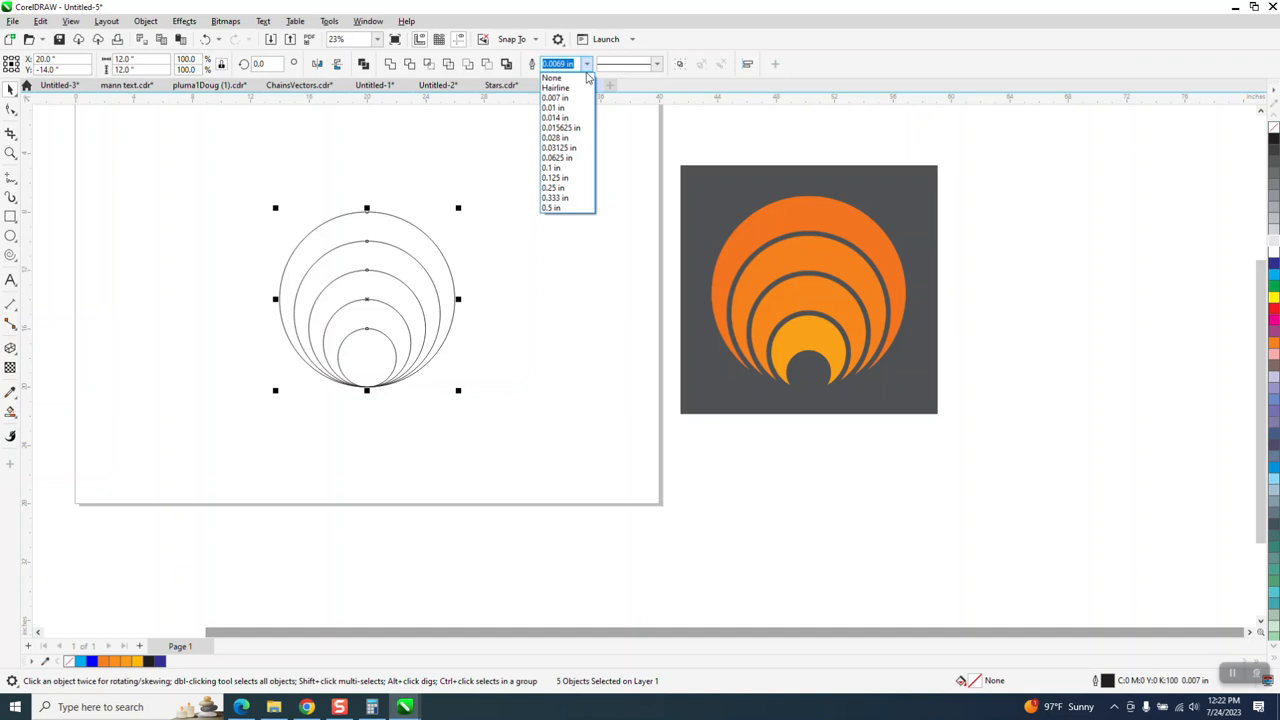
{"action": "left_click", "coordinate": [556, 177]}
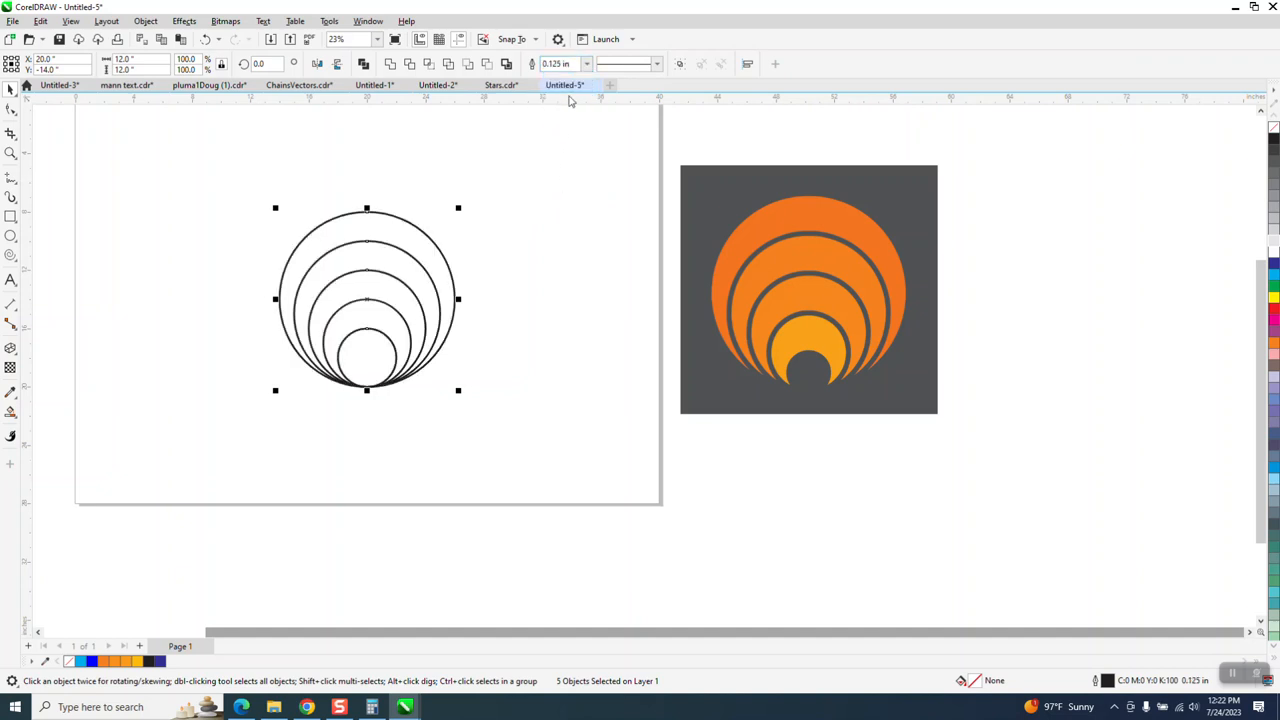
{"action": "left_click", "coordinate": [587, 64]}
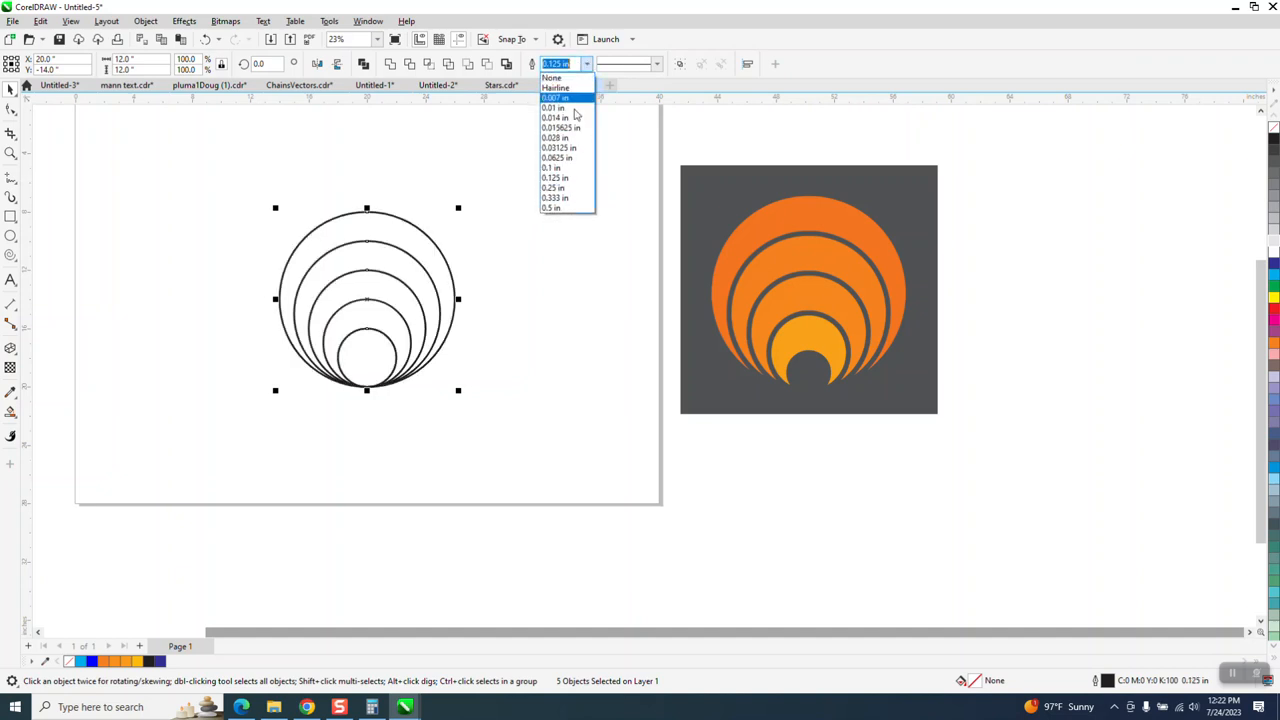
{"action": "left_click", "coordinate": [553, 191]}
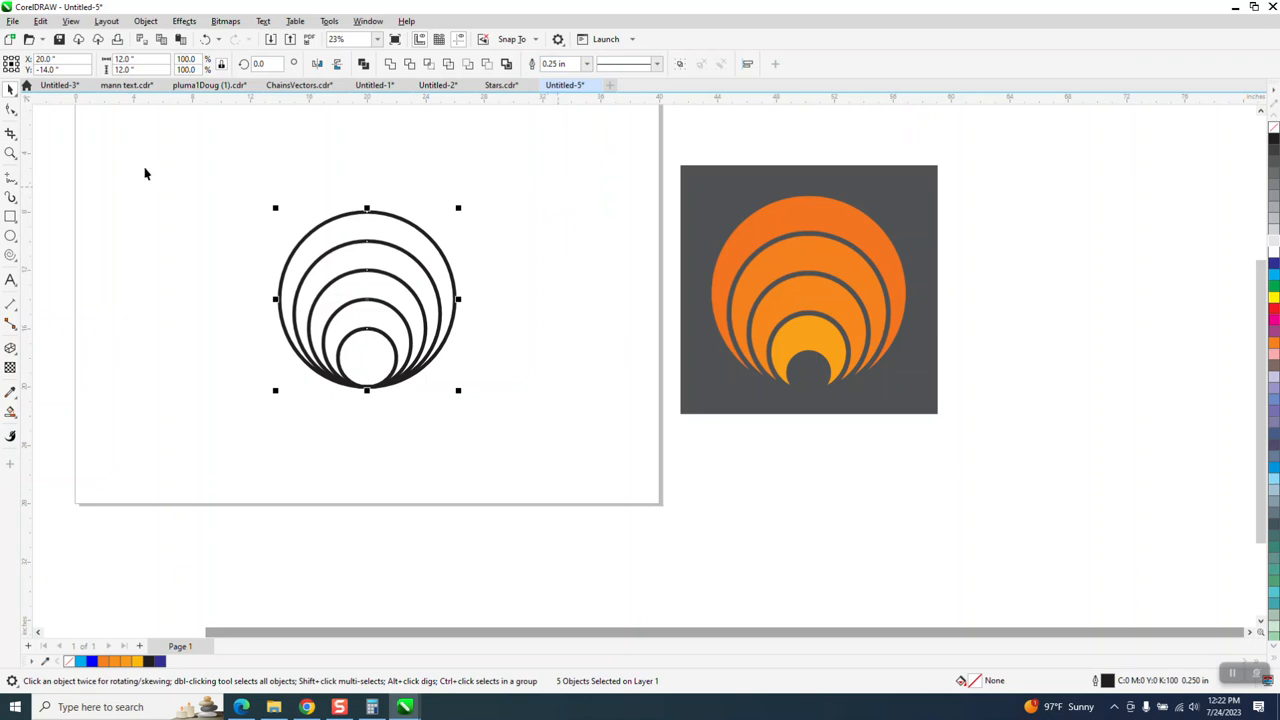
{"action": "left_click", "coordinate": [210, 160]}
{"action": "left_click", "coordinate": [349, 208]}
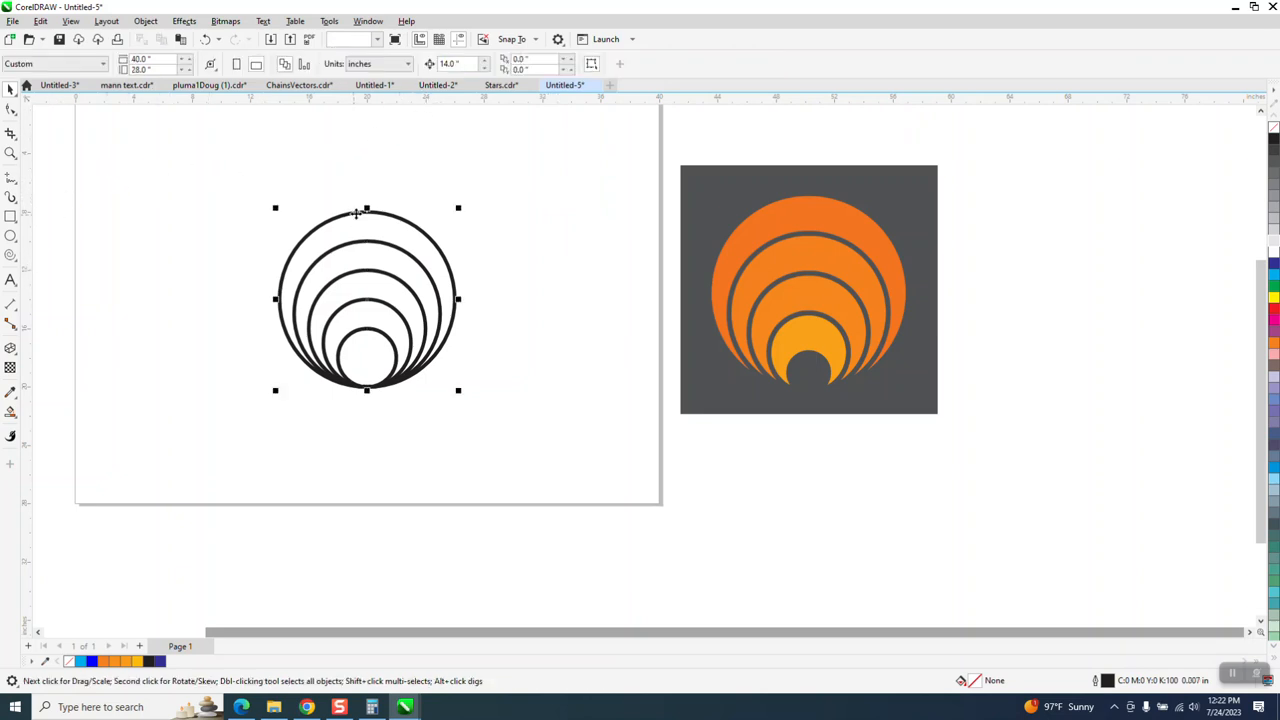
{"action": "left_click", "coordinate": [289, 189]}
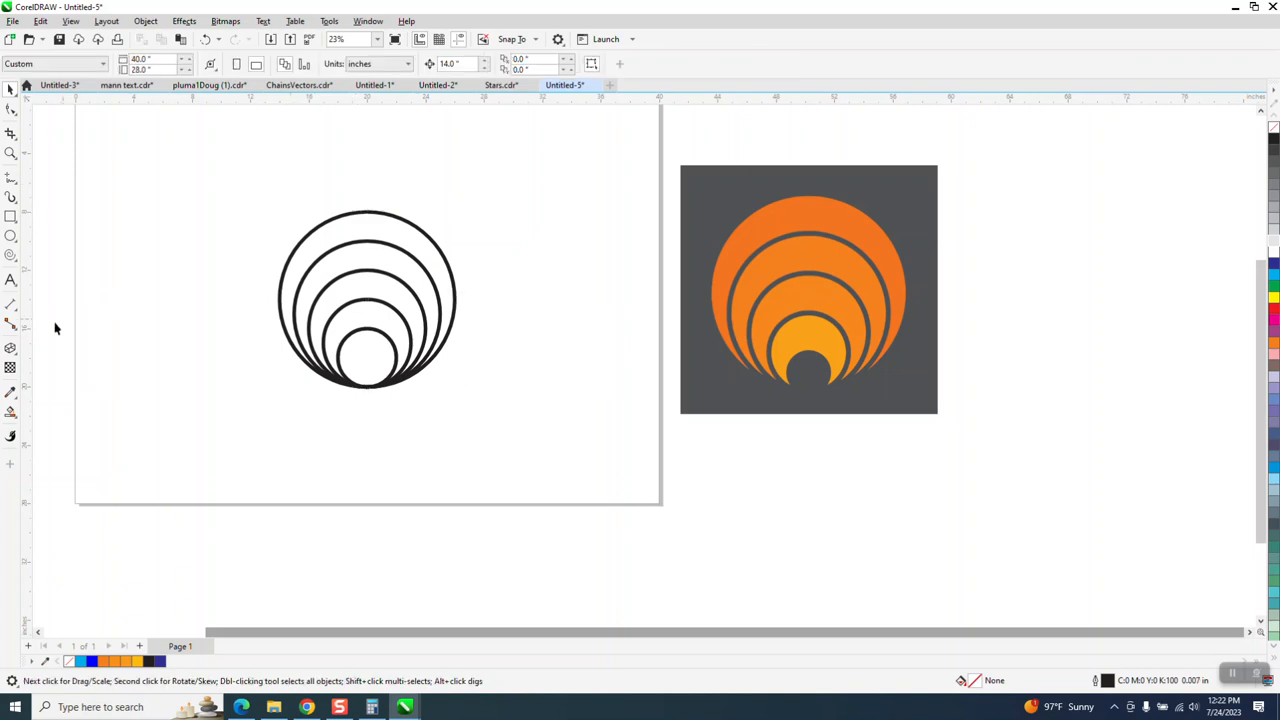
Try Smart Fill on the two outermost bands, moving each fill out to the right of the circles, and delete these fills.
{"action": "left_click", "coordinate": [10, 410]}
{"action": "left_click", "coordinate": [342, 231]}
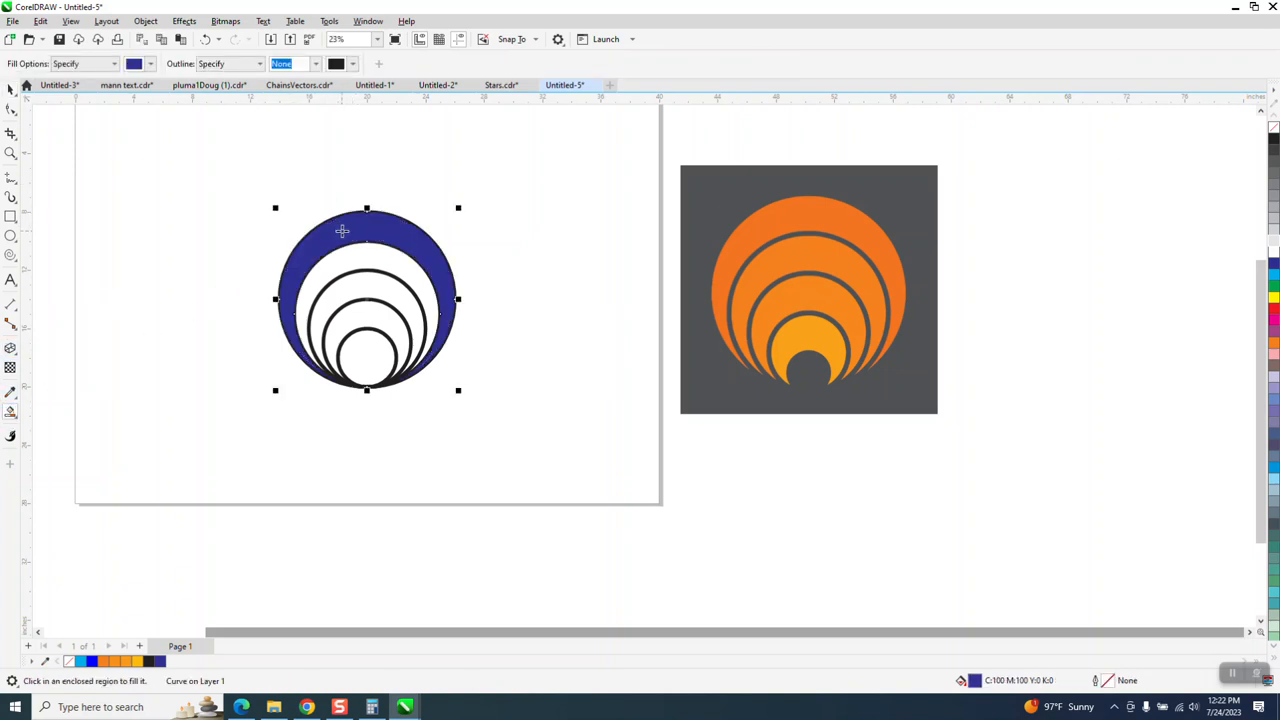
{"action": "key", "text": "Right"}
{"action": "left_click", "coordinate": [358, 258]}
{"action": "key", "text": "Right"}
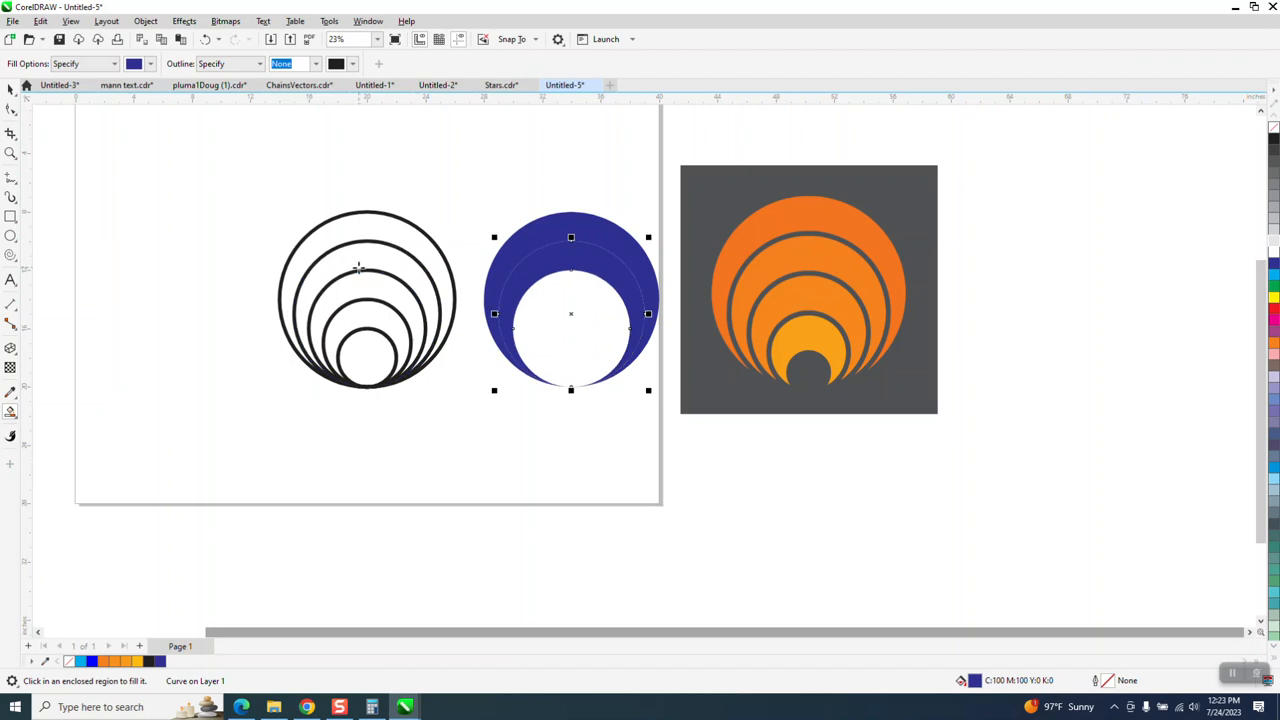
{"action": "left_click", "coordinate": [10, 88]}
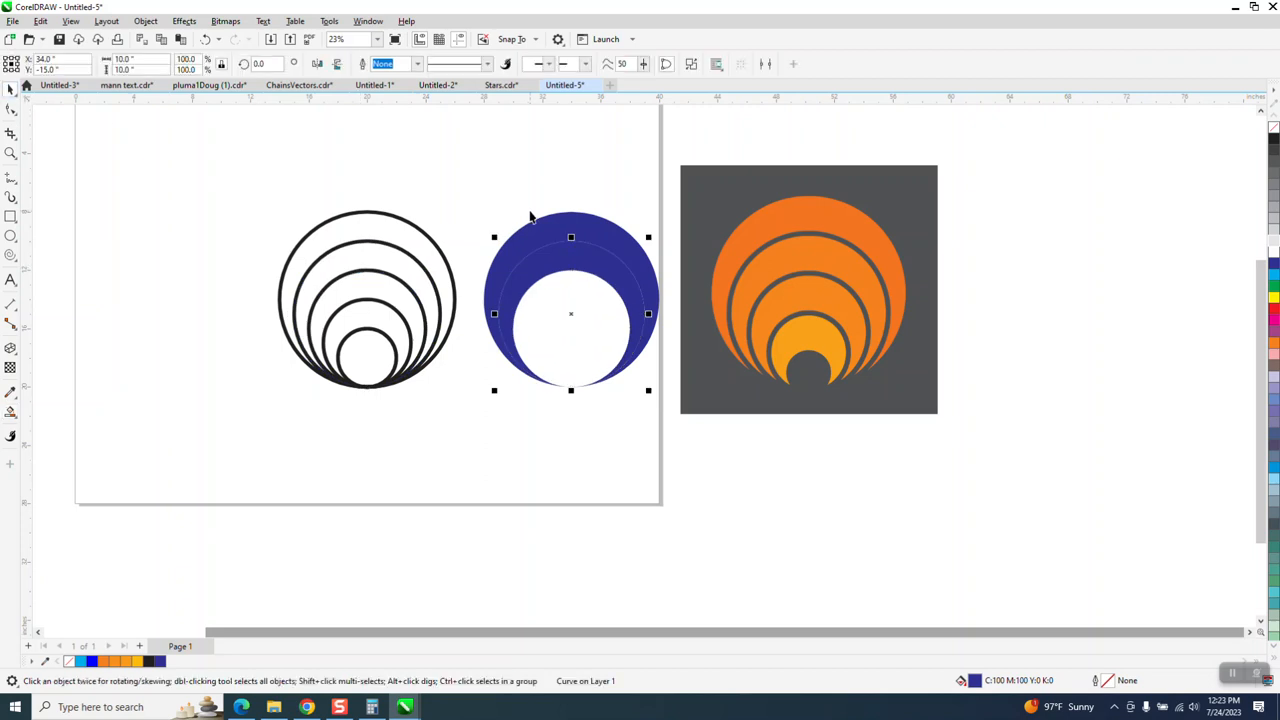
{"action": "left_click_drag", "start_coordinate": [461, 183], "coordinate": [677, 430]}
{"action": "key", "text": "Delete"}
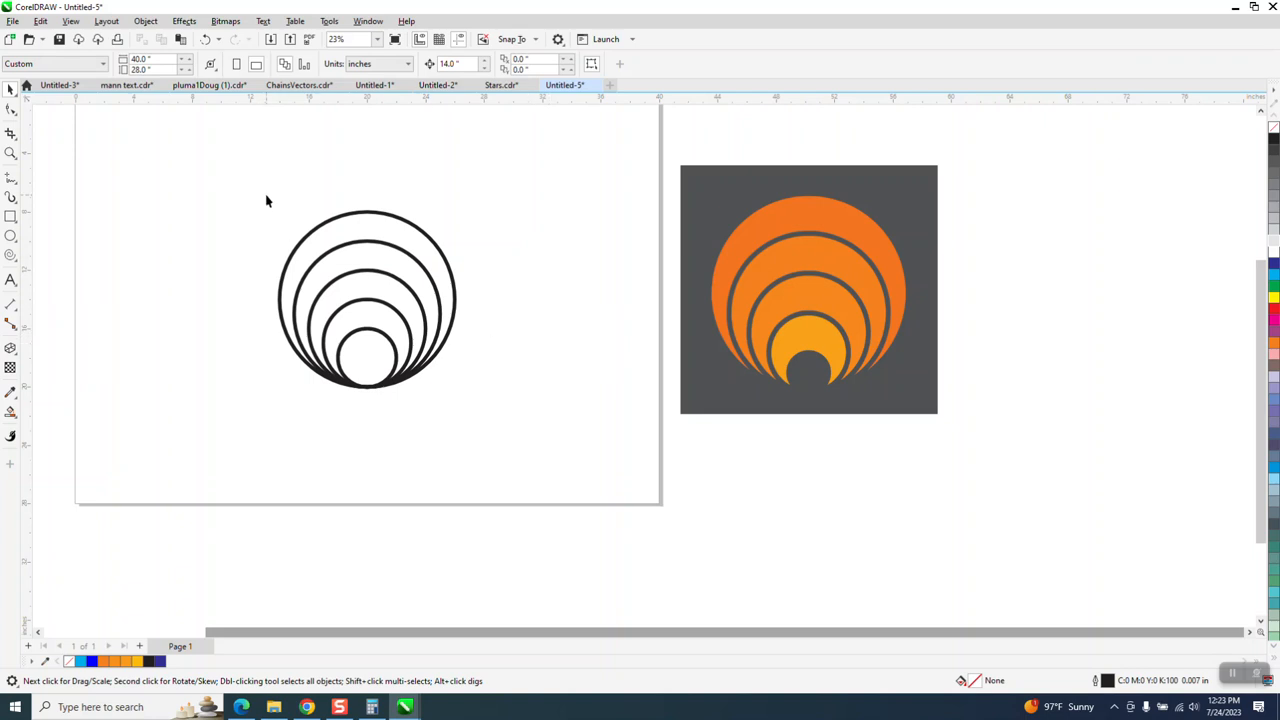
Convert the outlines of all five circles to objects.
{"action": "left_click_drag", "start_coordinate": [256, 176], "coordinate": [496, 440]}
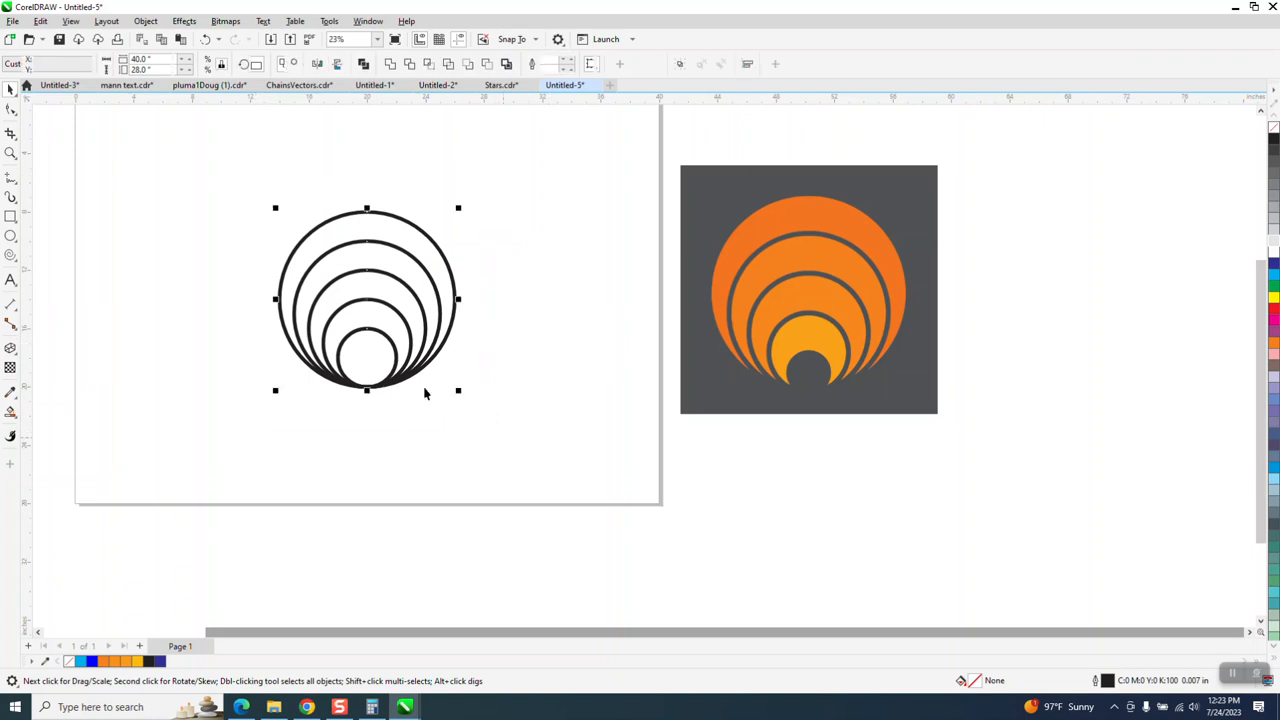
{"action": "left_click", "coordinate": [145, 21]}
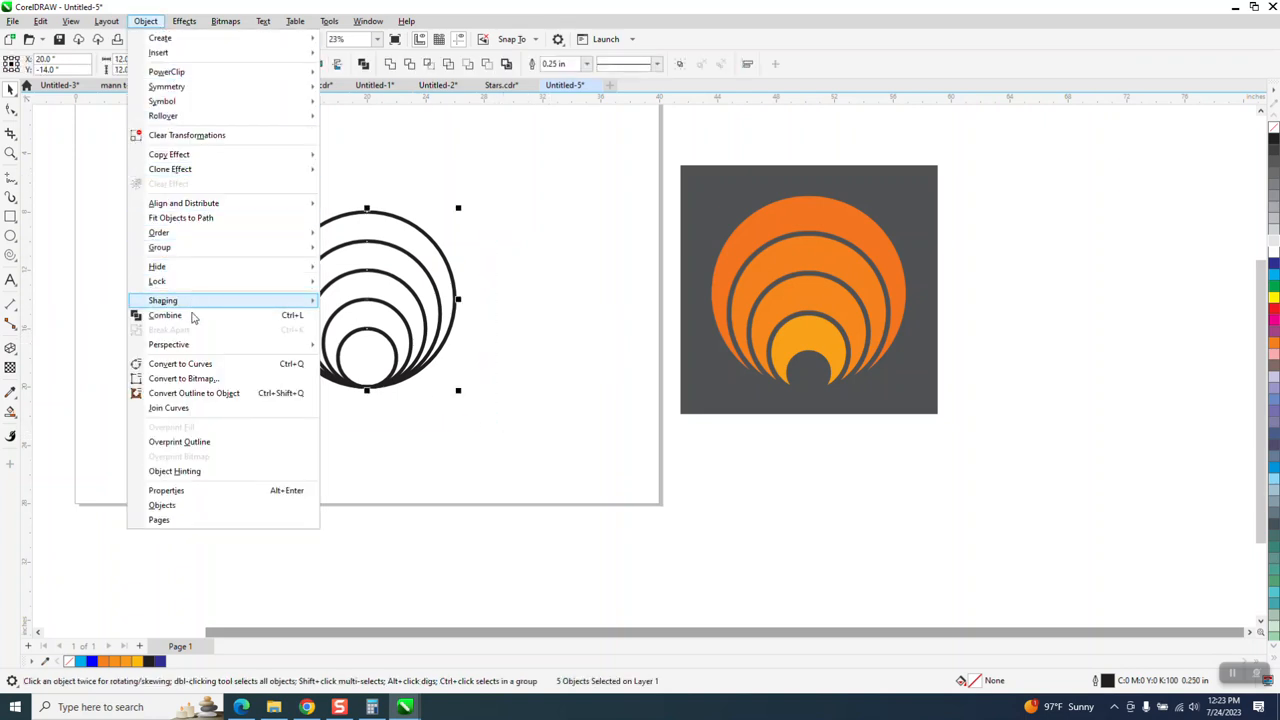
{"action": "left_click", "coordinate": [204, 396]}
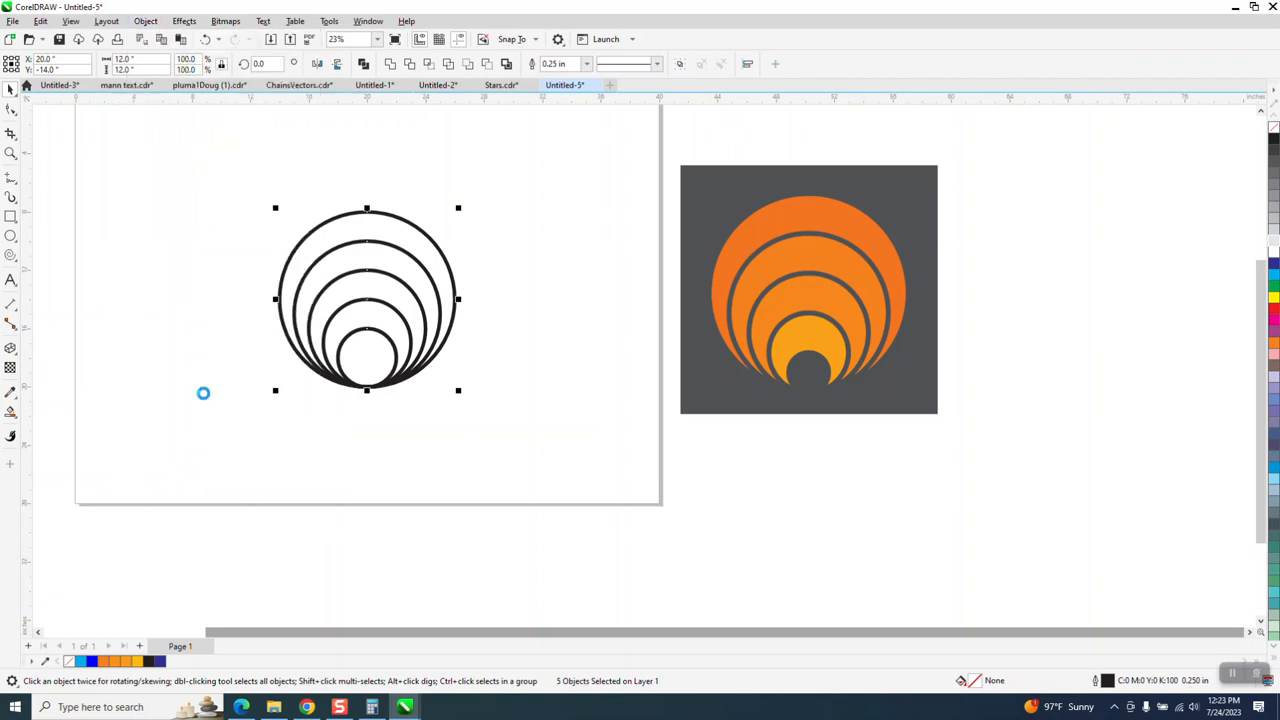
Smart-fill the four bands between the rings in orange without an outline, moving each fill 14 inches to the right of the rings.
{"action": "left_click", "coordinate": [10, 411]}
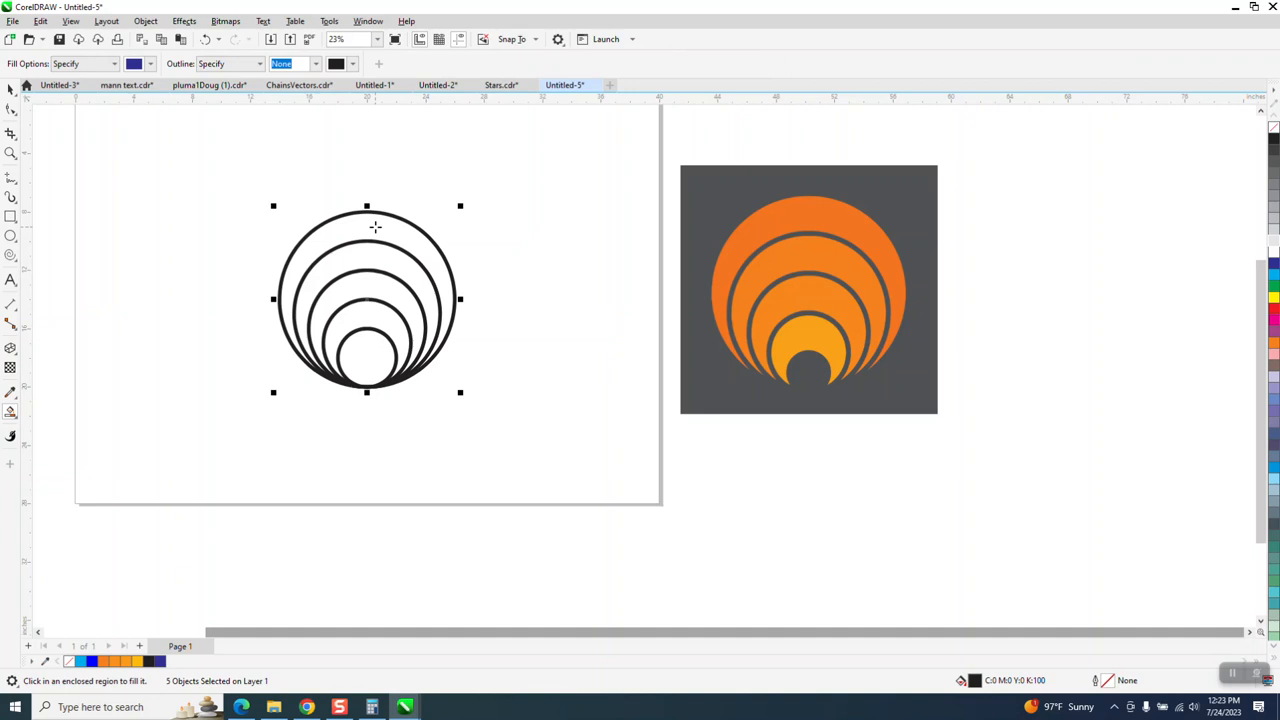
{"action": "left_click", "coordinate": [150, 64]}
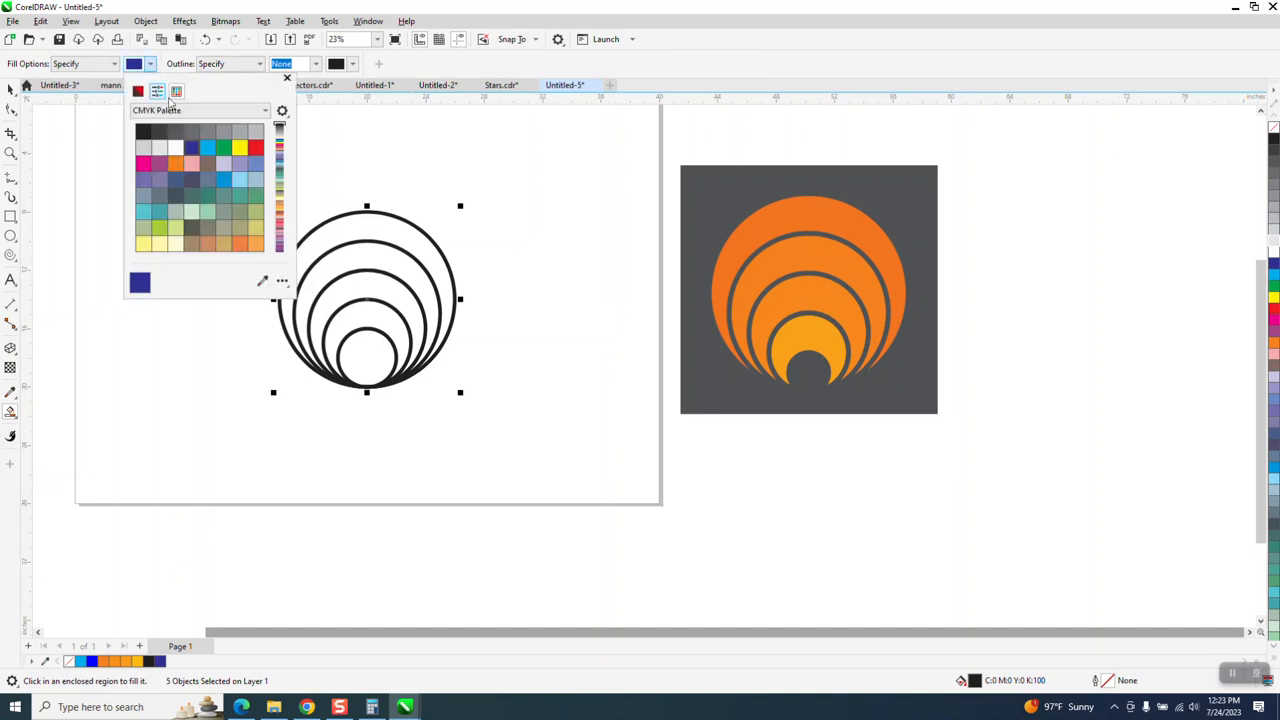
{"action": "left_click", "coordinate": [176, 163]}
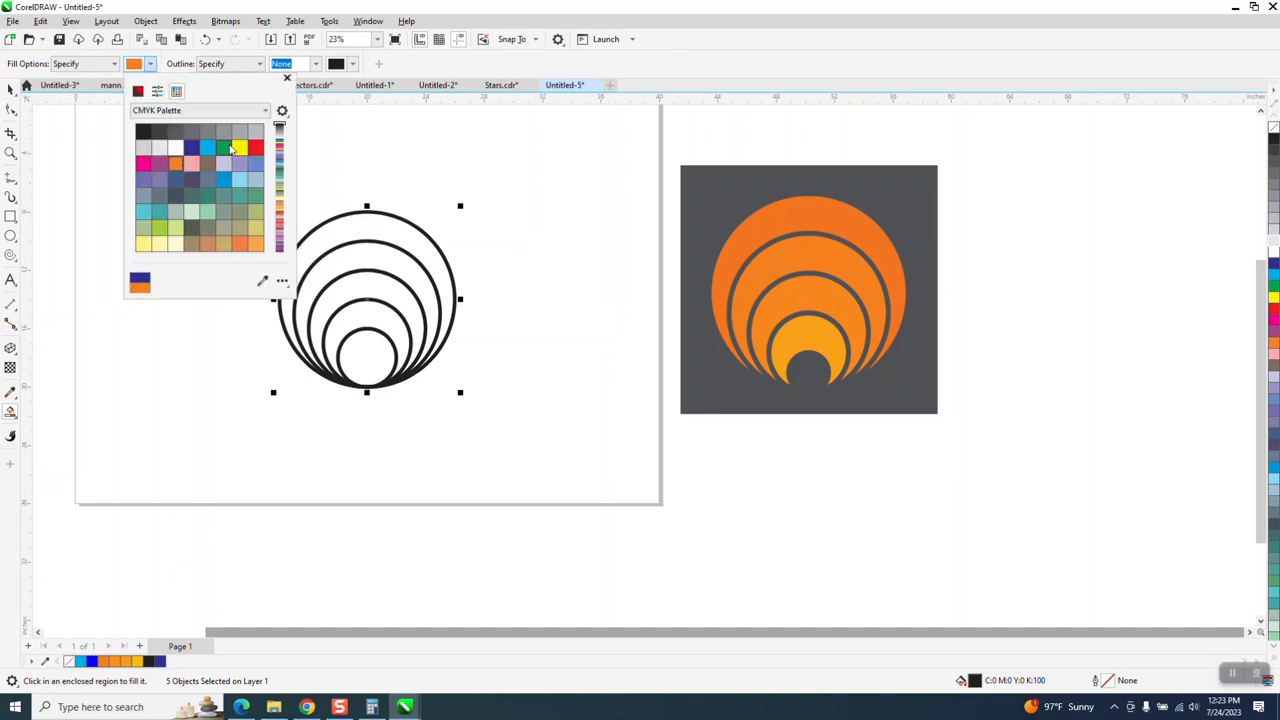
{"action": "left_click", "coordinate": [355, 224]}
{"action": "left_click", "coordinate": [365, 234]}
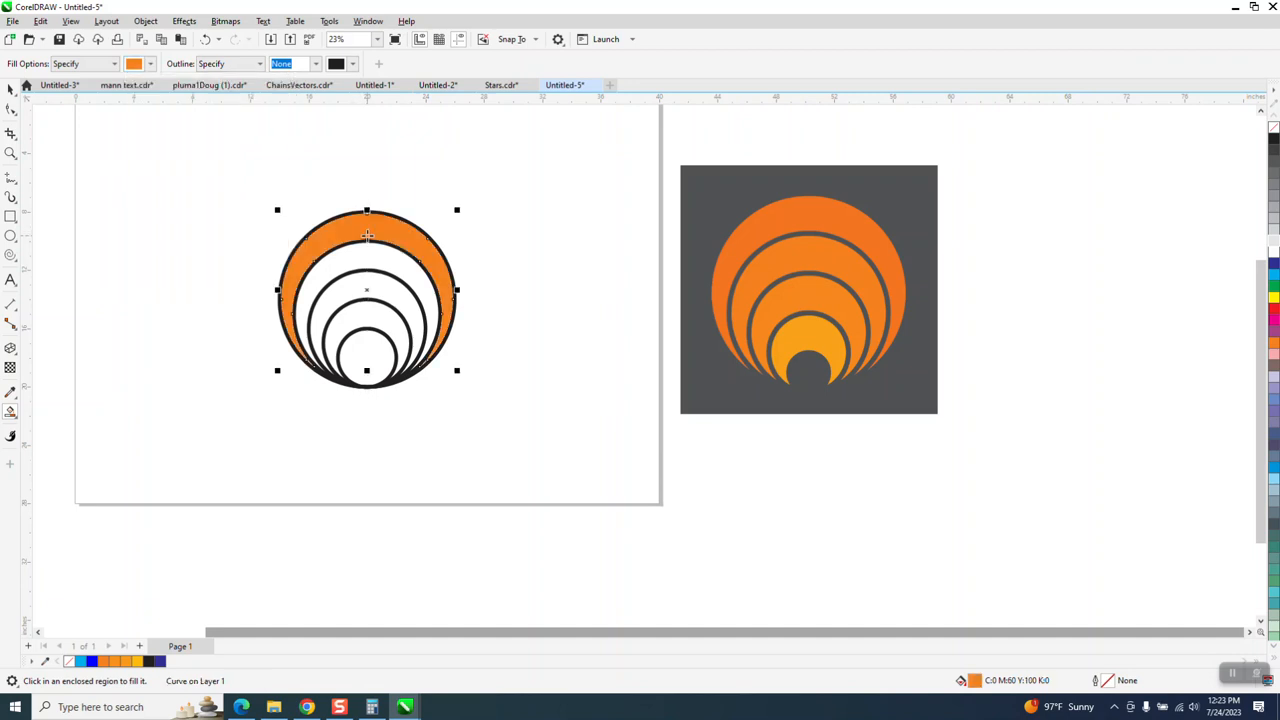
{"action": "key", "text": "Right"}
{"action": "left_click", "coordinate": [419, 278]}
{"action": "key", "text": "Right"}
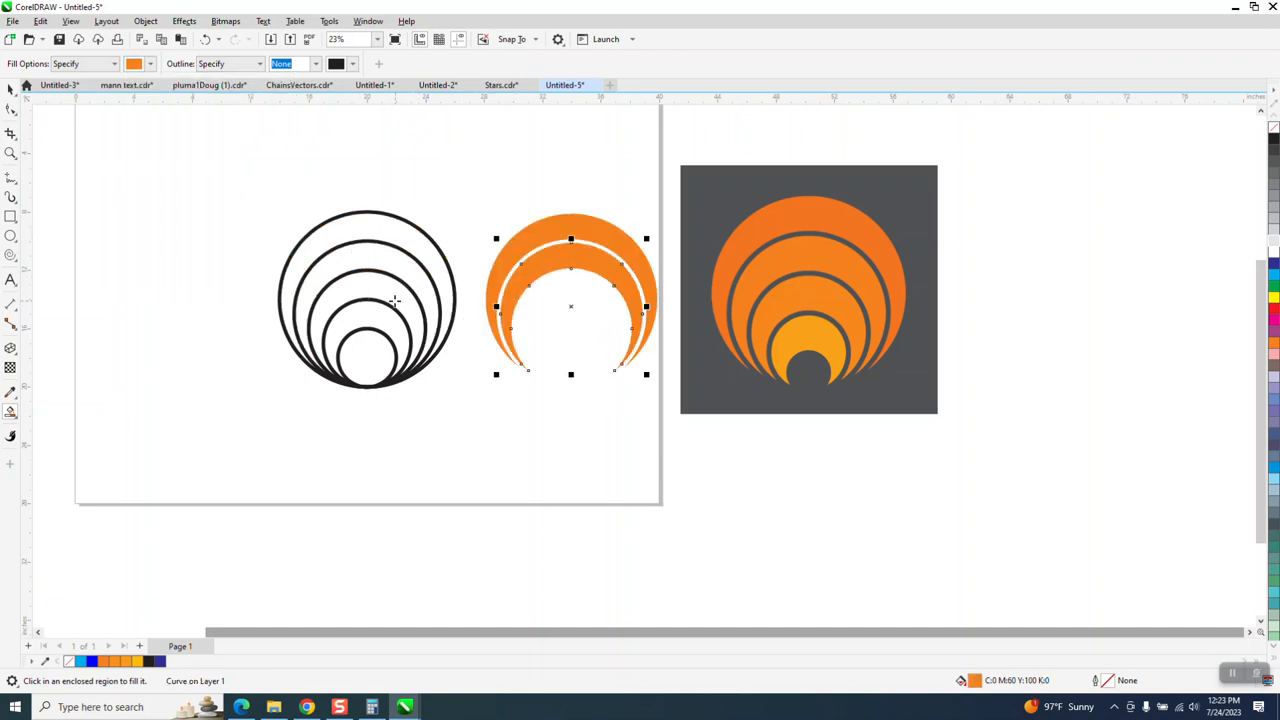
{"action": "left_click", "coordinate": [395, 300]}
{"action": "key", "text": "Right"}
{"action": "left_click", "coordinate": [389, 328]}
{"action": "key", "text": "Right"}
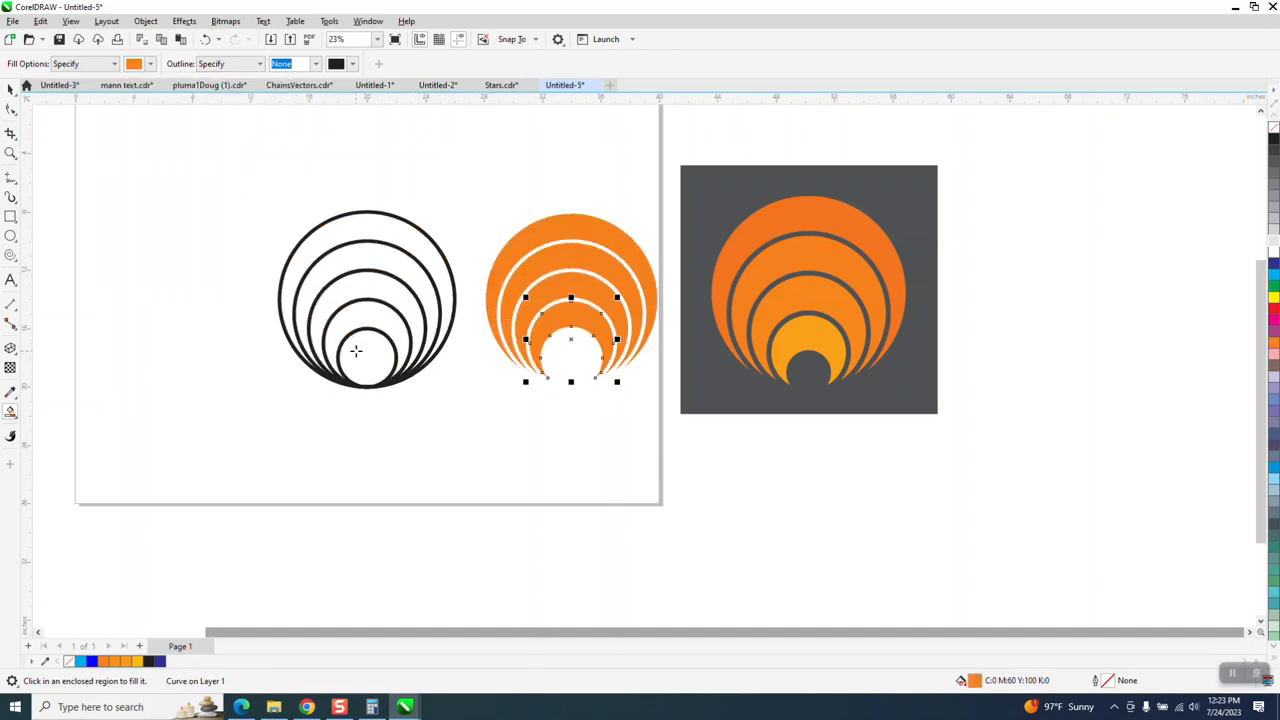
Select the four orange crescents together and enlarge them proportionally to about 12.9 inches wide.
{"action": "left_click", "coordinate": [11, 88]}
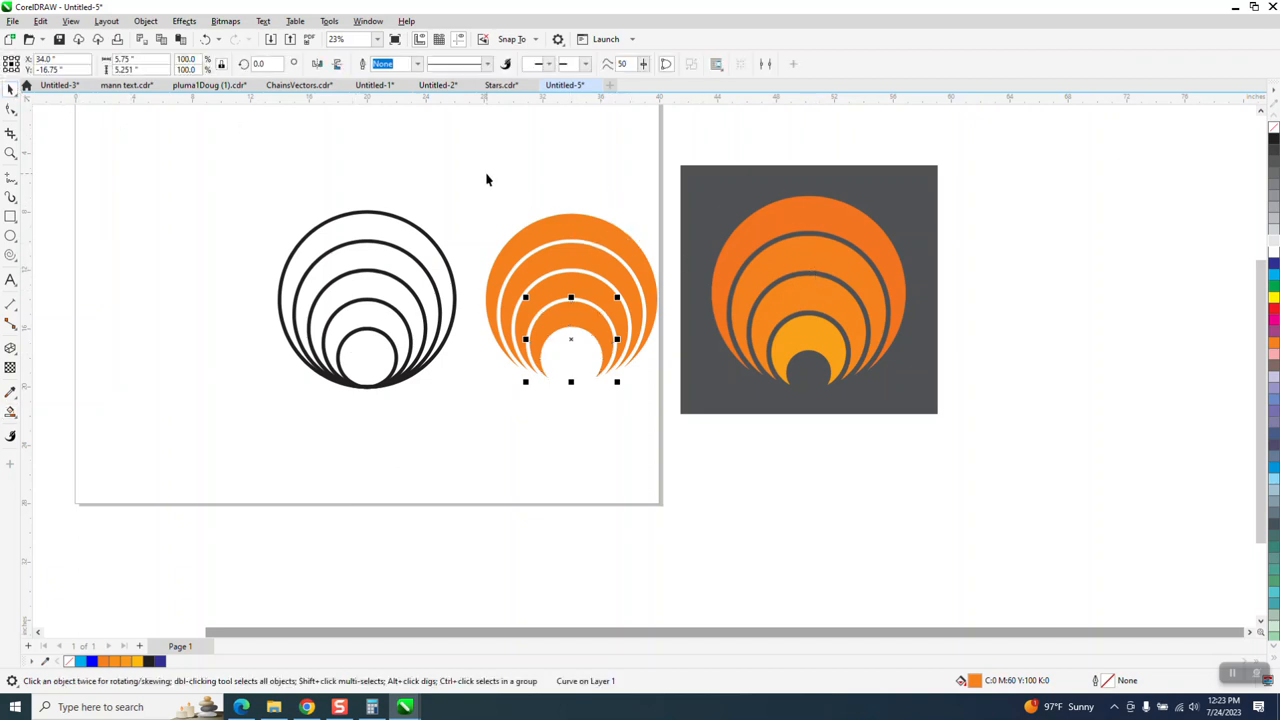
{"action": "left_click_drag", "start_coordinate": [487, 179], "coordinate": [711, 420]}
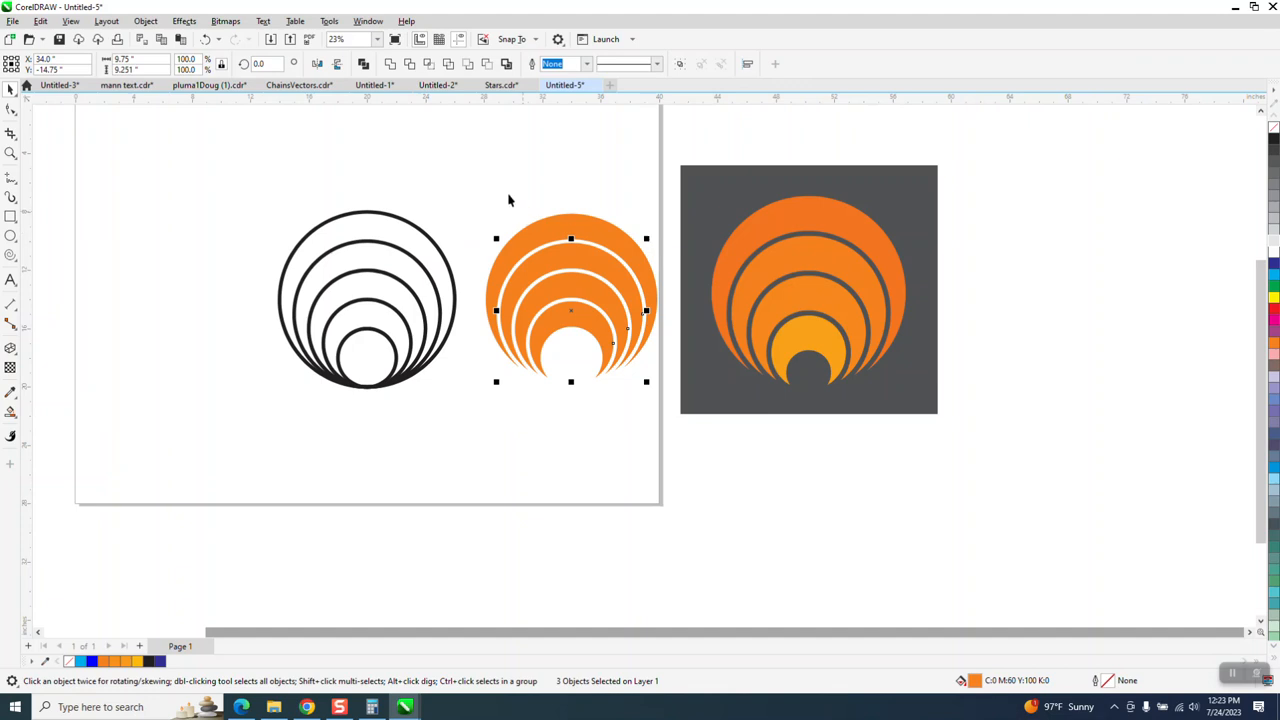
{"action": "left_click_drag", "start_coordinate": [463, 166], "coordinate": [696, 428]}
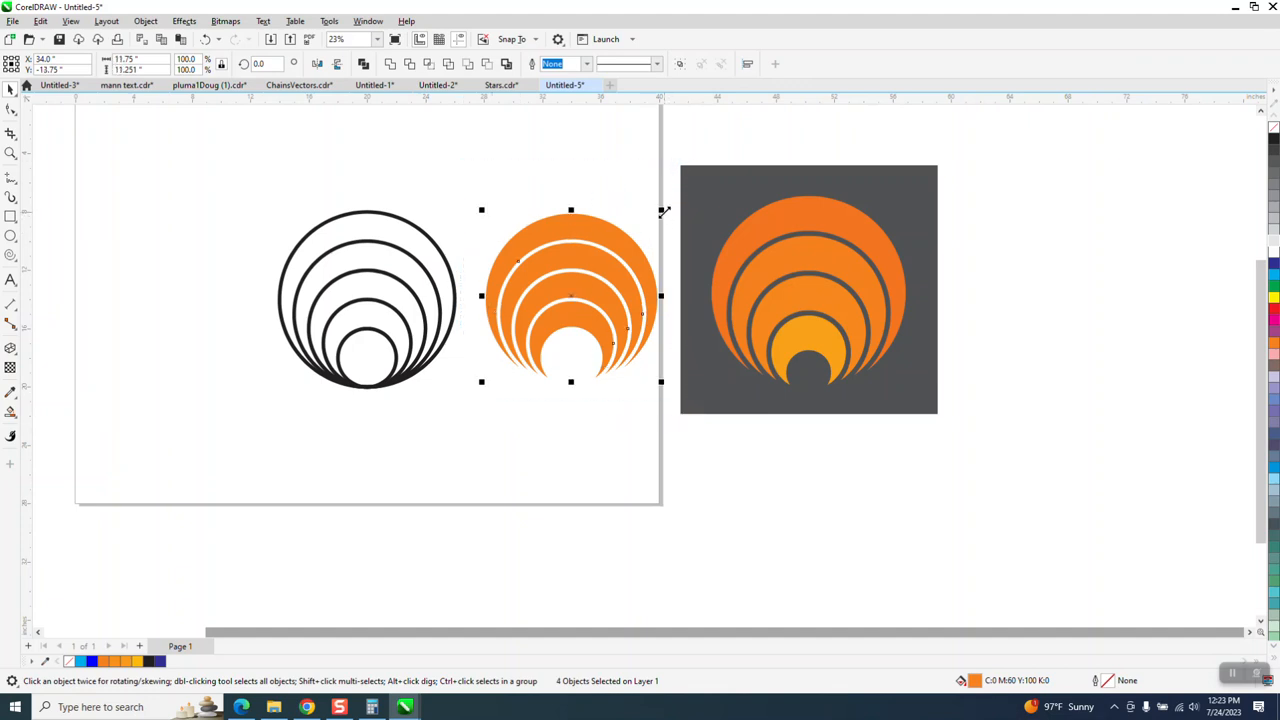
{"action": "left_click_drag", "start_coordinate": [664, 210], "coordinate": [678, 193]}
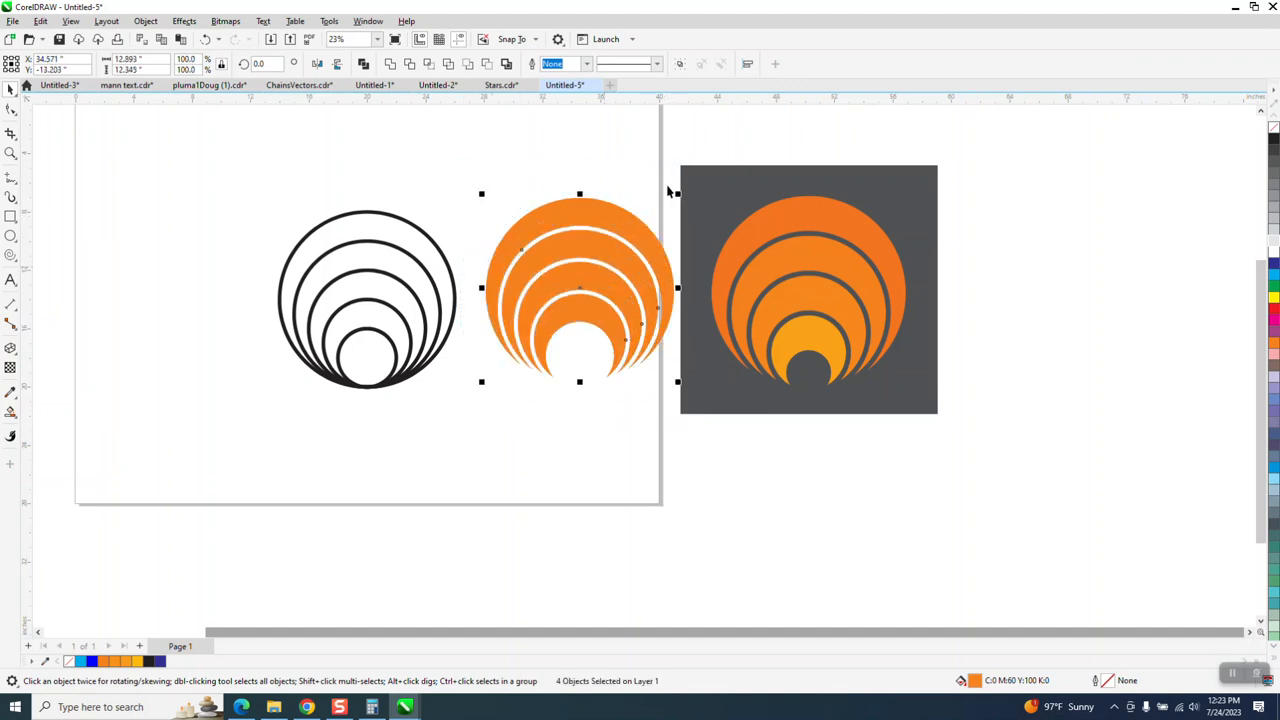
Delete the original black rings beside the orange crescents.
{"action": "left_click", "coordinate": [395, 300]}
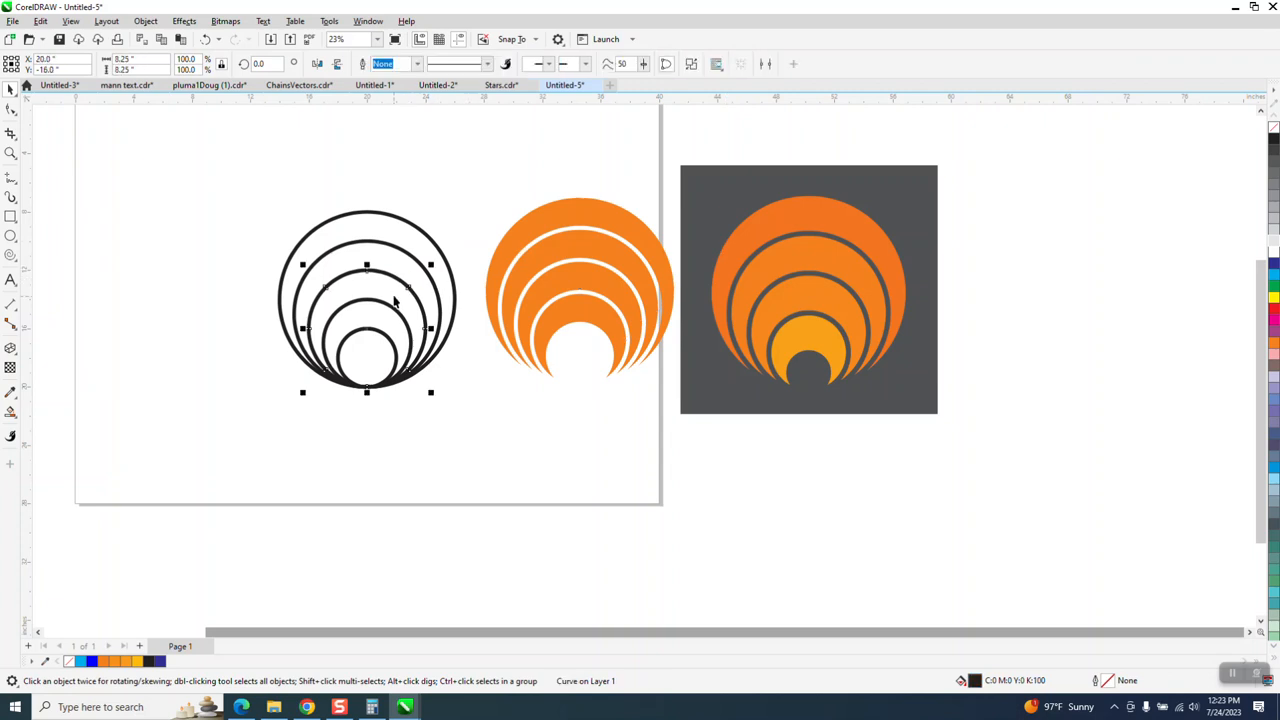
{"action": "left_click_drag", "start_coordinate": [250, 174], "coordinate": [474, 449]}
{"action": "key", "text": "Delete"}
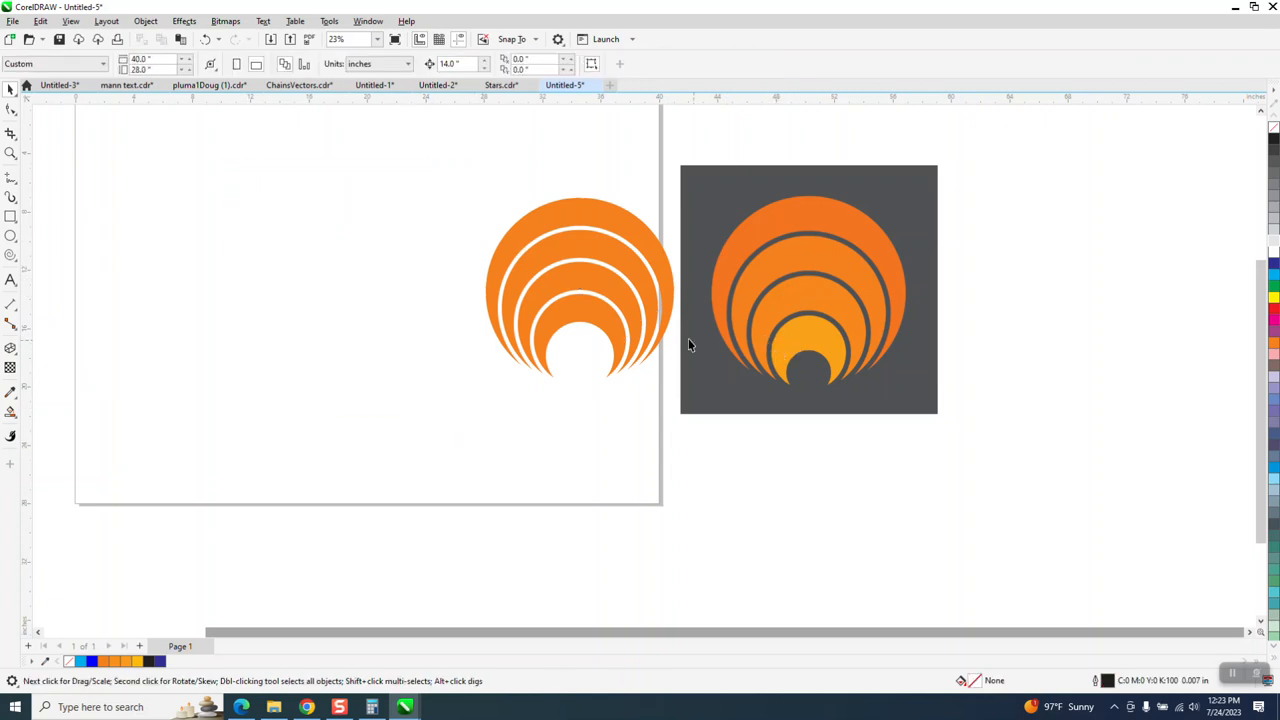
Try filling the innermost crescent with a light salmon shade (C0 M42 Y42 K0) of the orange swatch, and undo it.
{"action": "left_click", "coordinate": [582, 318]}
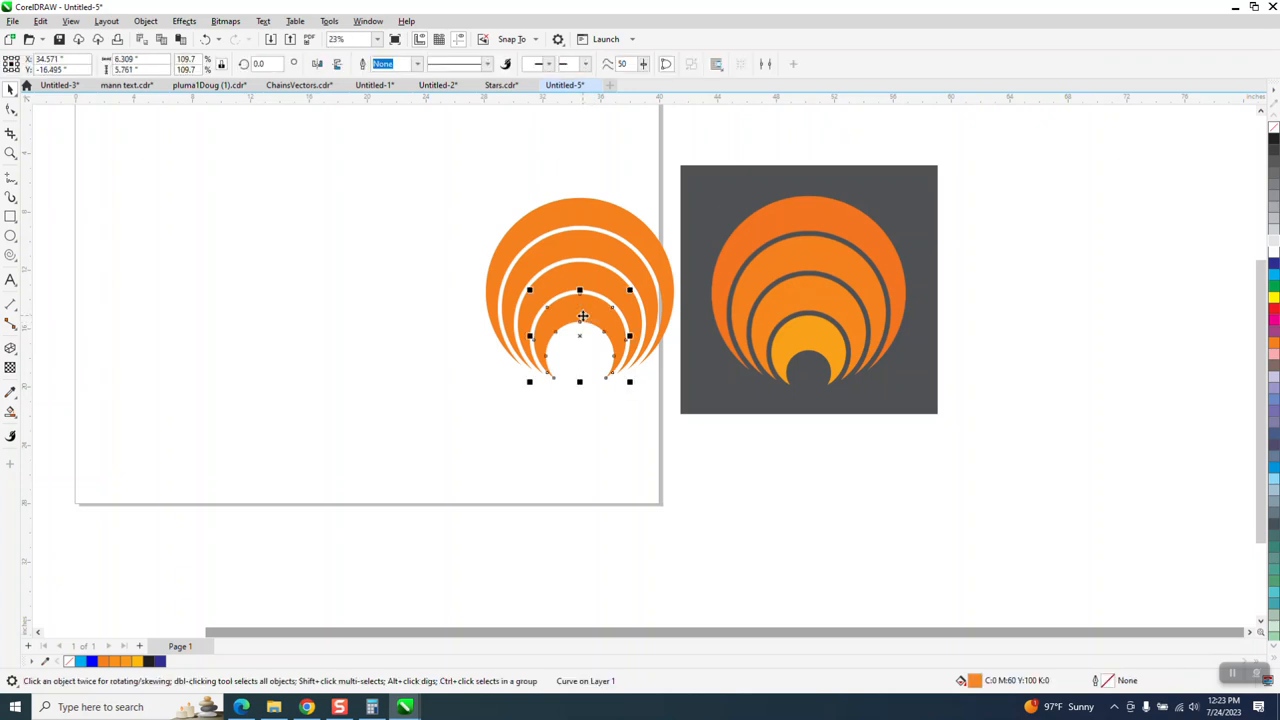
{"action": "left_click", "coordinate": [1274, 346]}
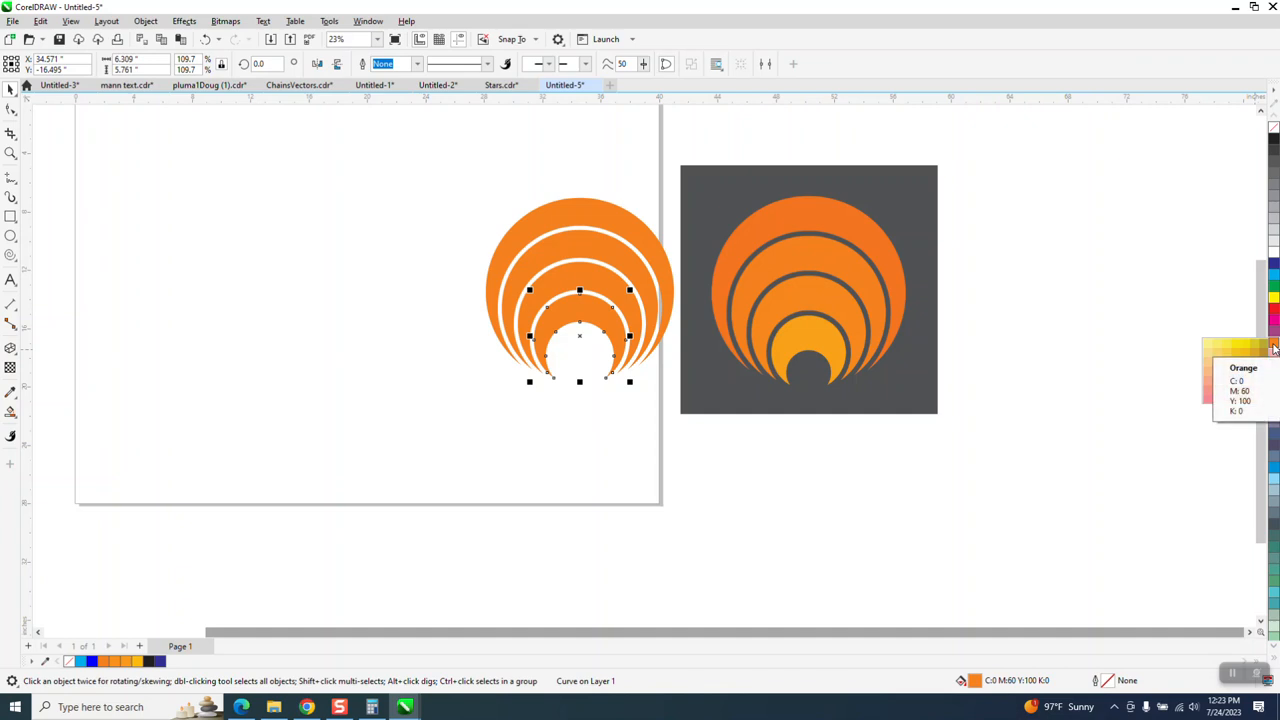
{"action": "left_click", "coordinate": [1208, 384]}
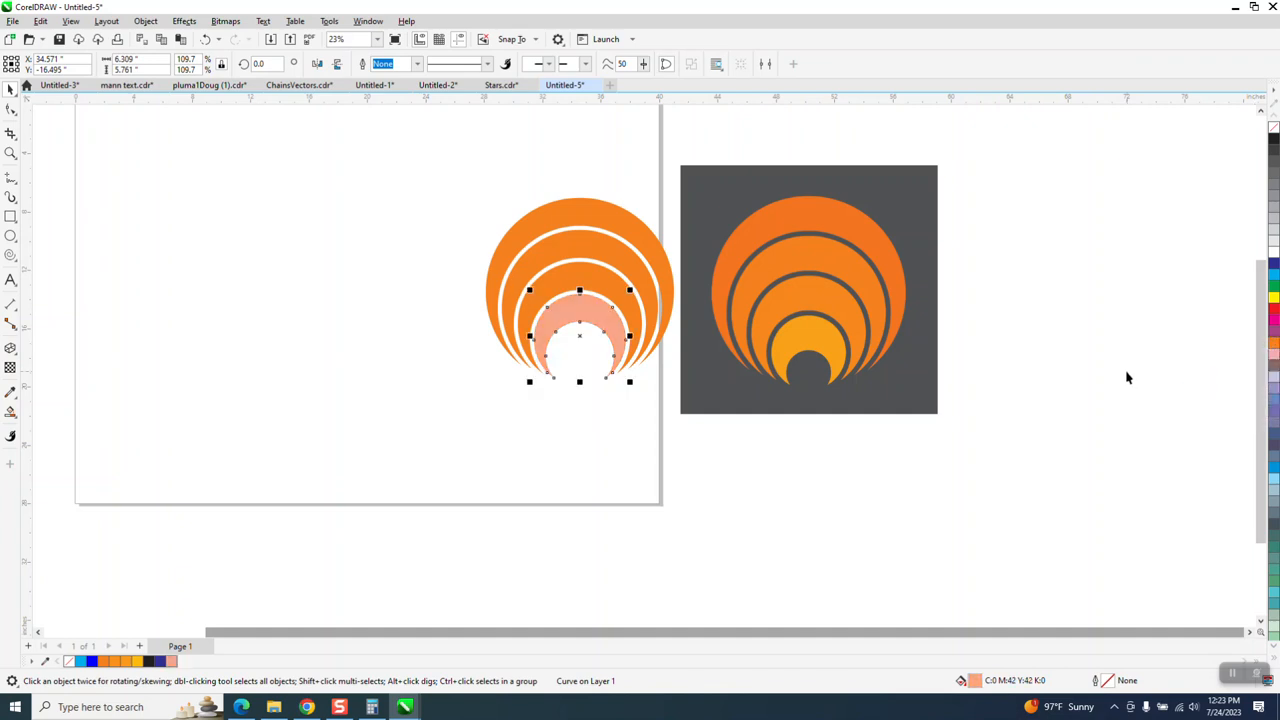
{"action": "left_click", "coordinate": [204, 39]}
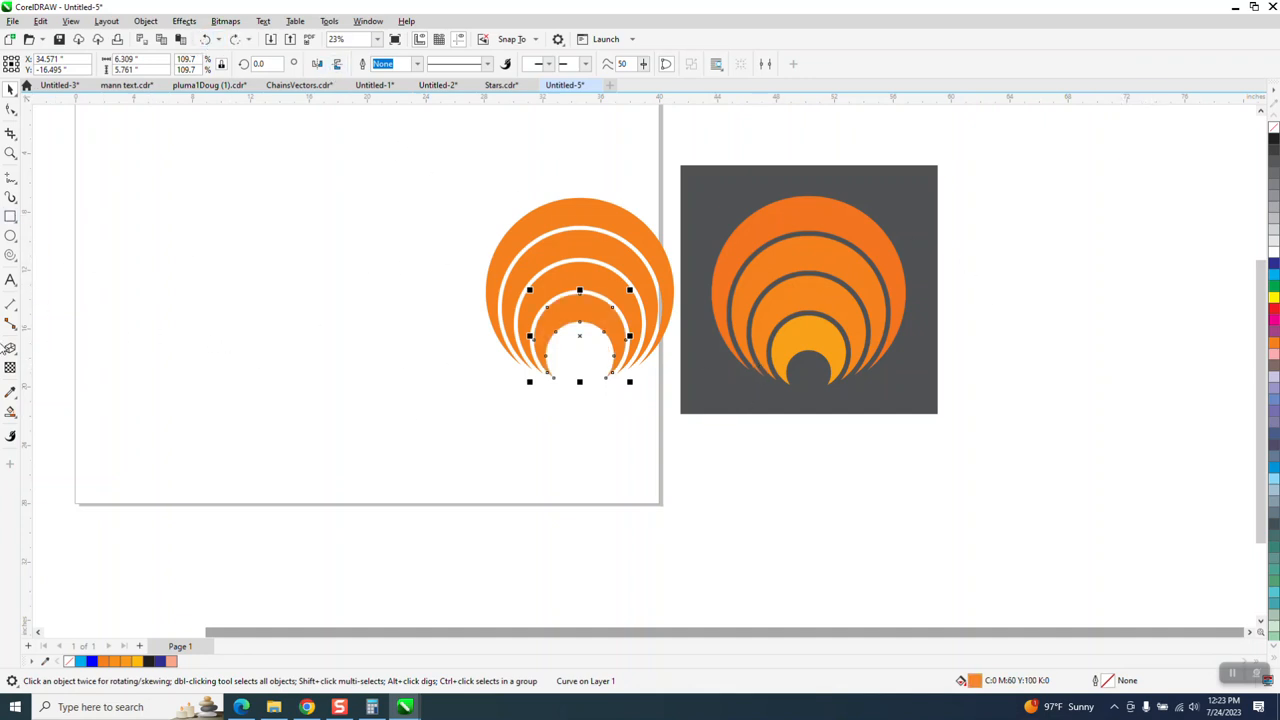
Draw a square about 4.3 inches wide on the empty page area beside the crescents and fill it with orange.
{"action": "left_click", "coordinate": [10, 216]}
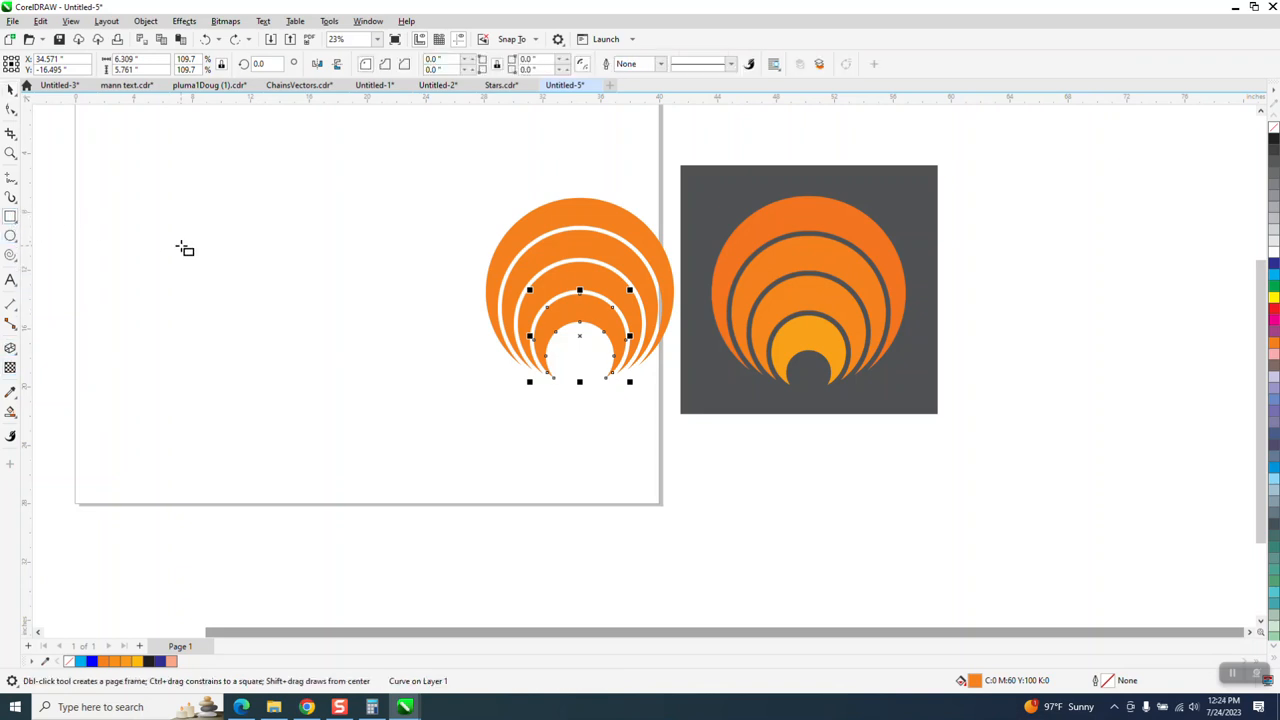
{"action": "left_click_drag", "start_coordinate": [164, 234], "coordinate": [236, 305]}
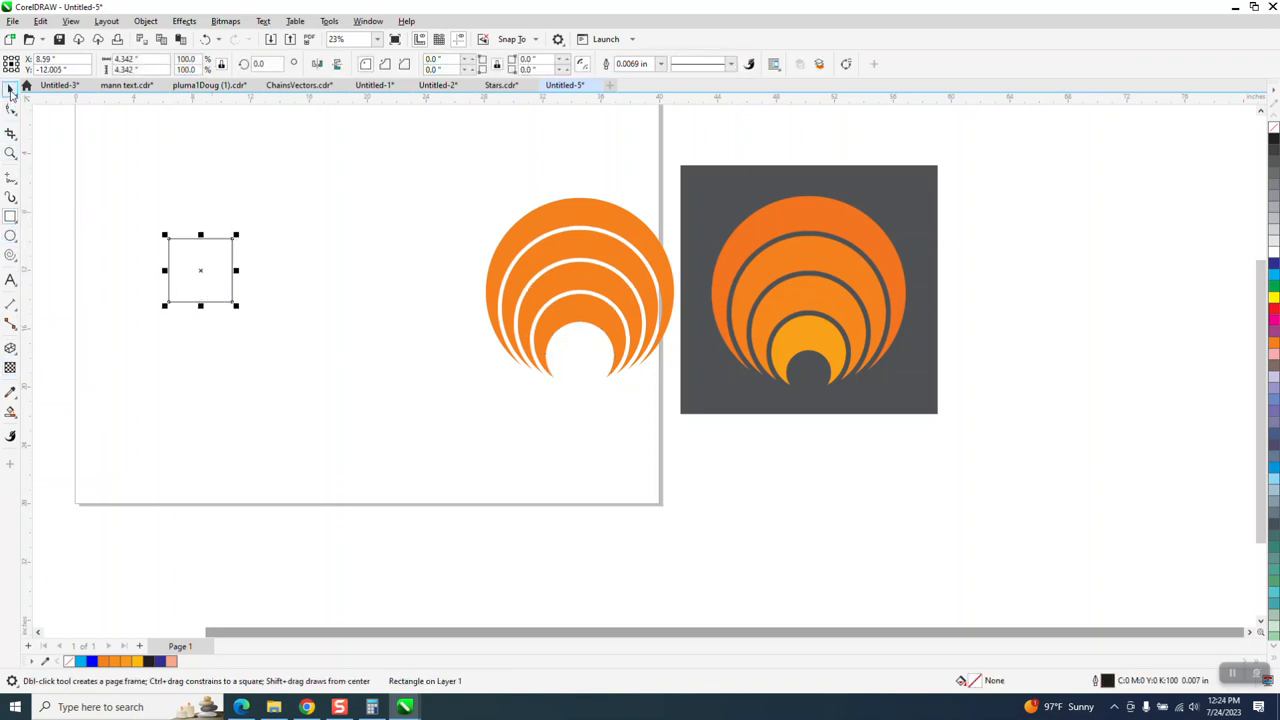
{"action": "left_click", "coordinate": [10, 89]}
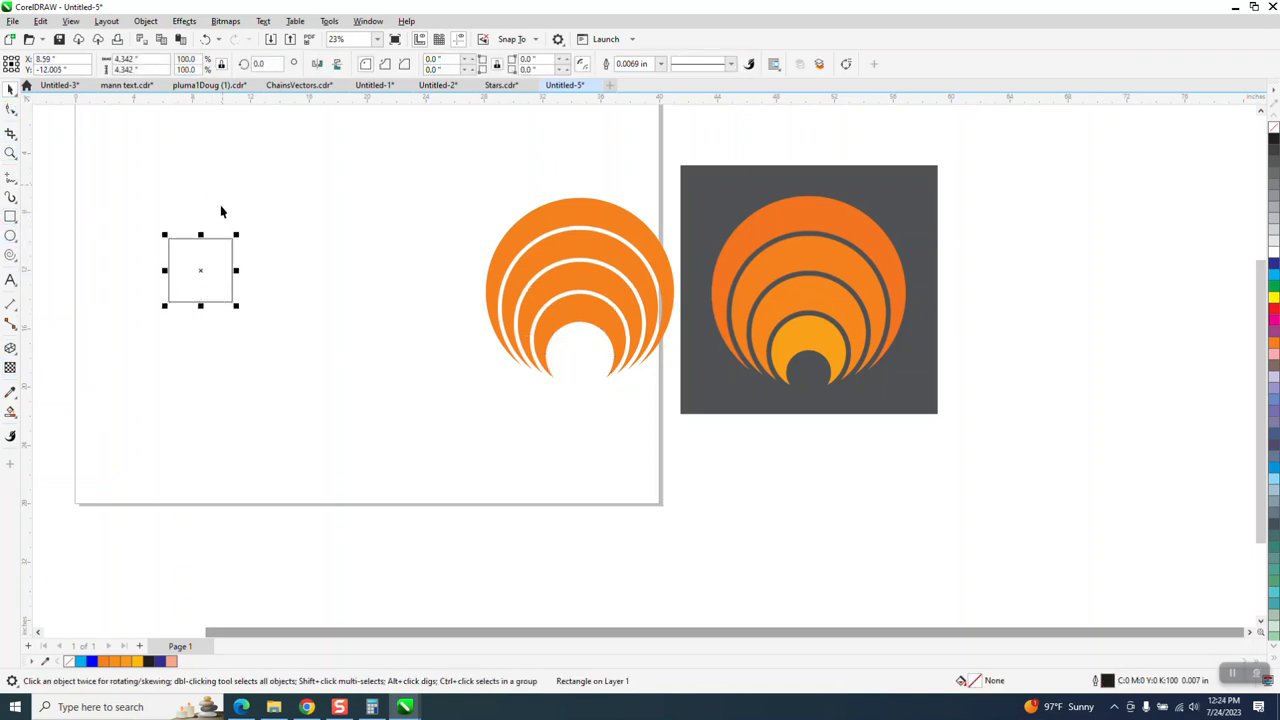
{"action": "left_click", "coordinate": [1273, 346]}
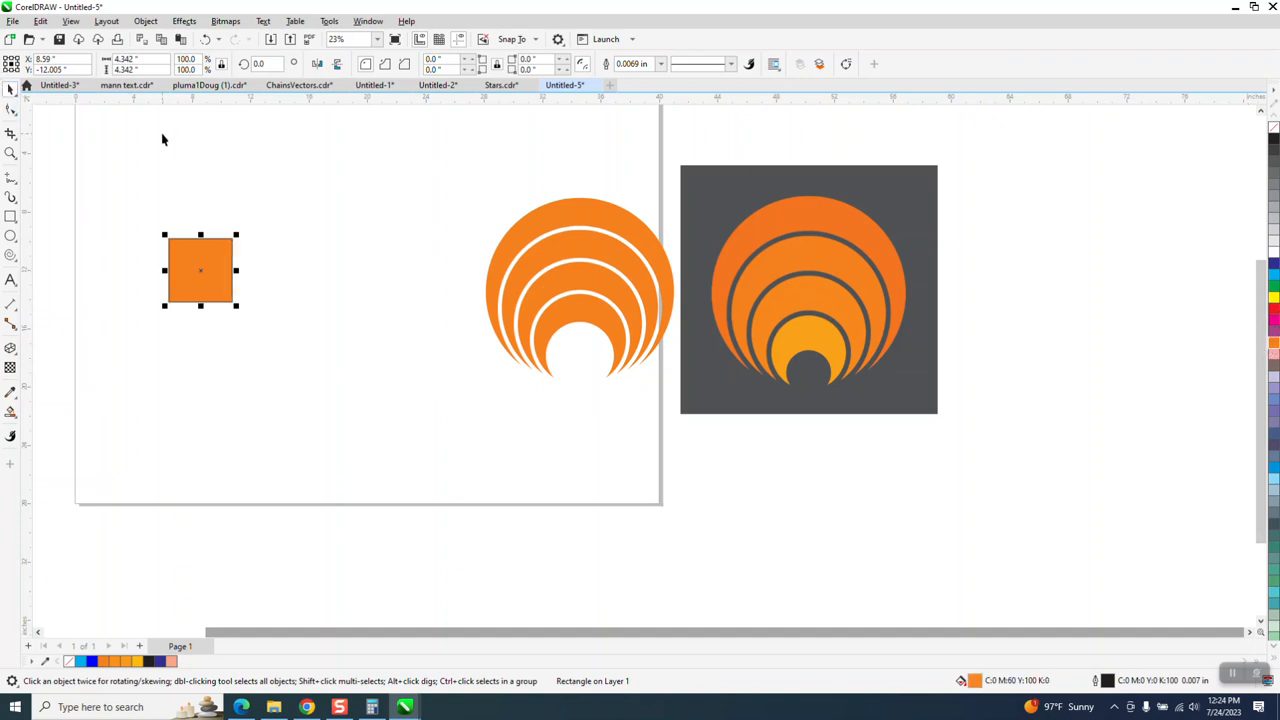
Place a copy of the orange square about 14.3 inches to its right and recolor it yellow tinted with red to amber (C0 M35 Y100 K0).
{"action": "left_click_drag", "start_coordinate": [200, 279], "coordinate": [411, 286]}
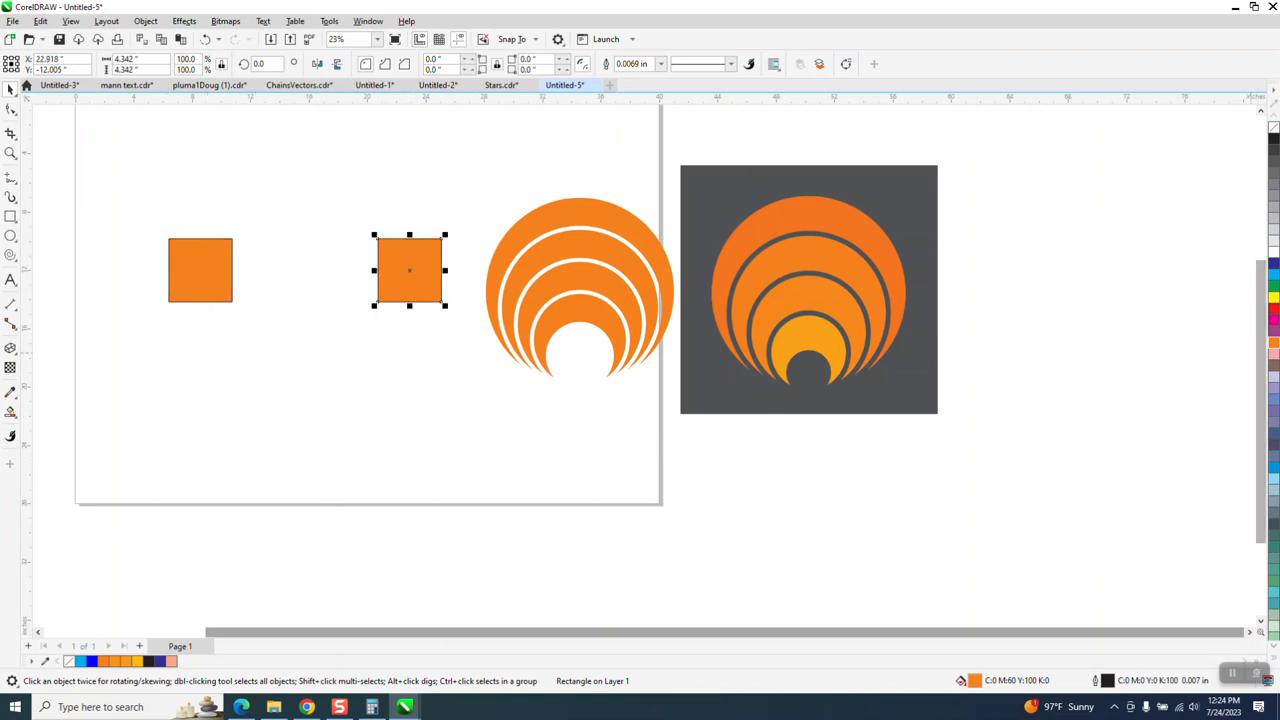
{"action": "left_click", "coordinate": [1273, 300]}
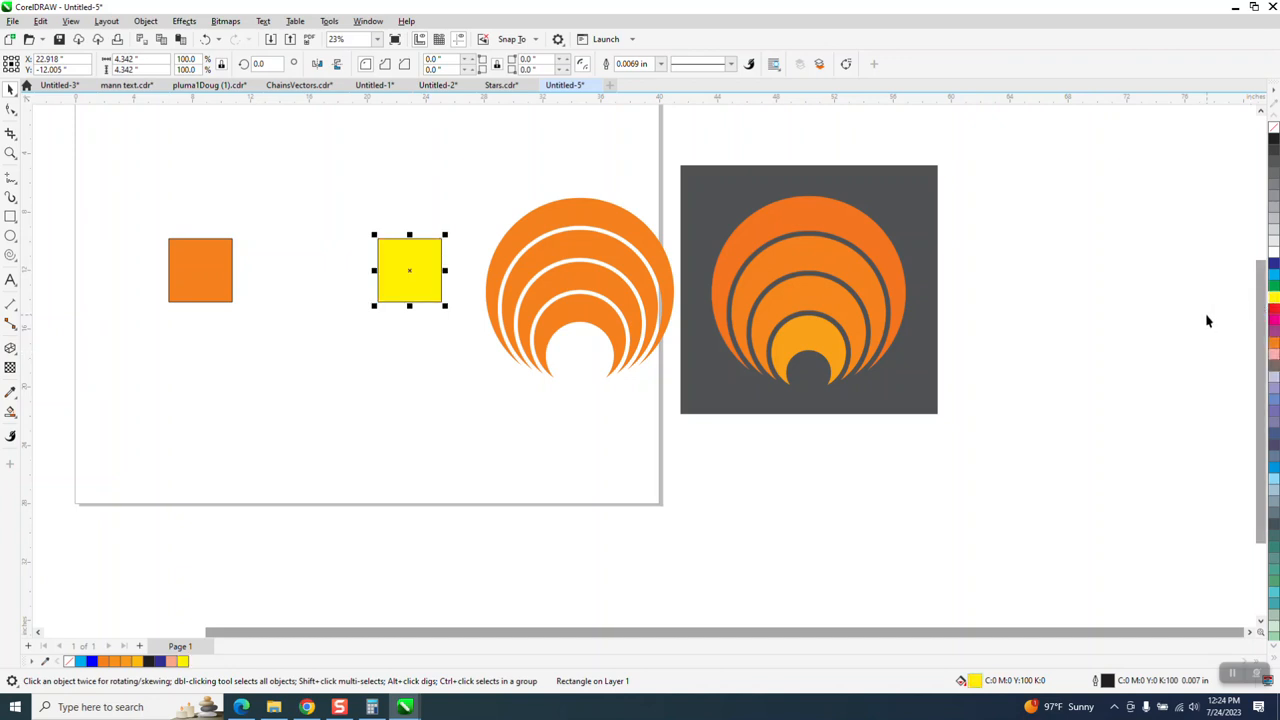
{"action": "left_click", "coordinate": [1273, 313]}
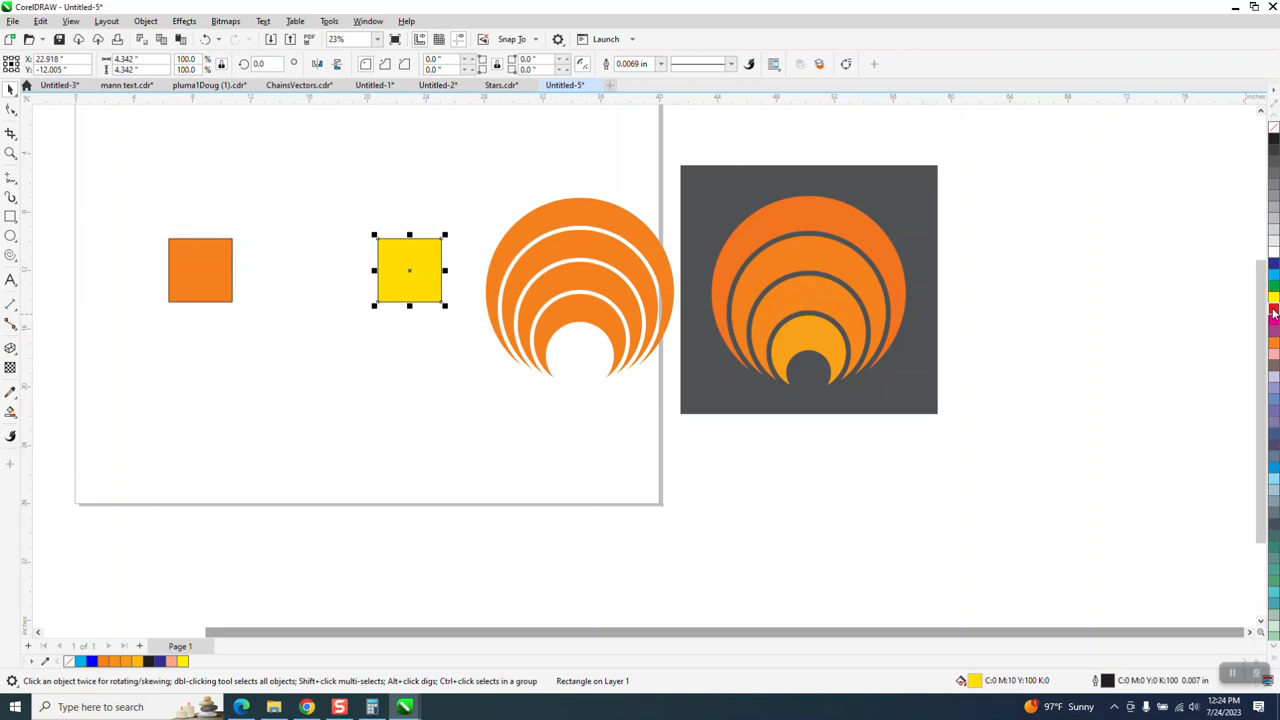
{"action": "left_click", "coordinate": [1273, 313], "text": "ctrl"}
{"action": "left_click", "coordinate": [1273, 313], "text": "ctrl"}
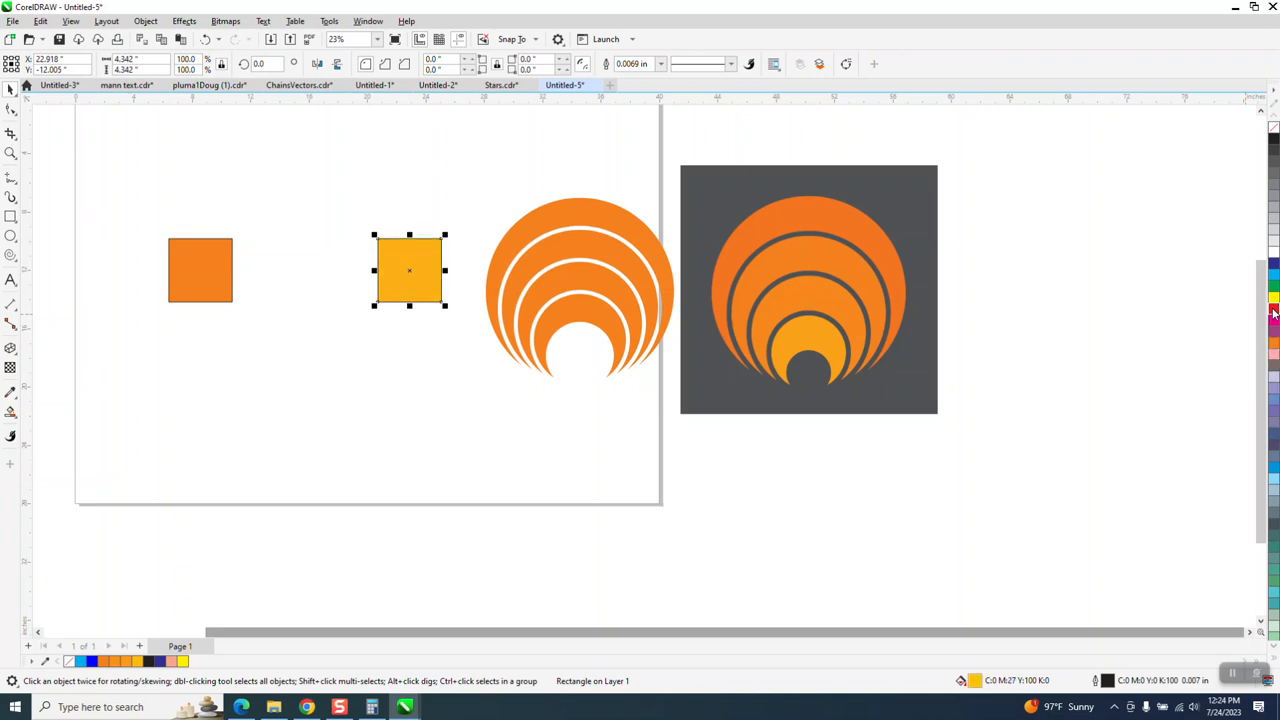
{"action": "left_click", "coordinate": [1273, 313], "text": "ctrl"}
Remove the outlines from both the orange and the amber square.
{"action": "left_click_drag", "start_coordinate": [152, 192], "coordinate": [462, 332]}
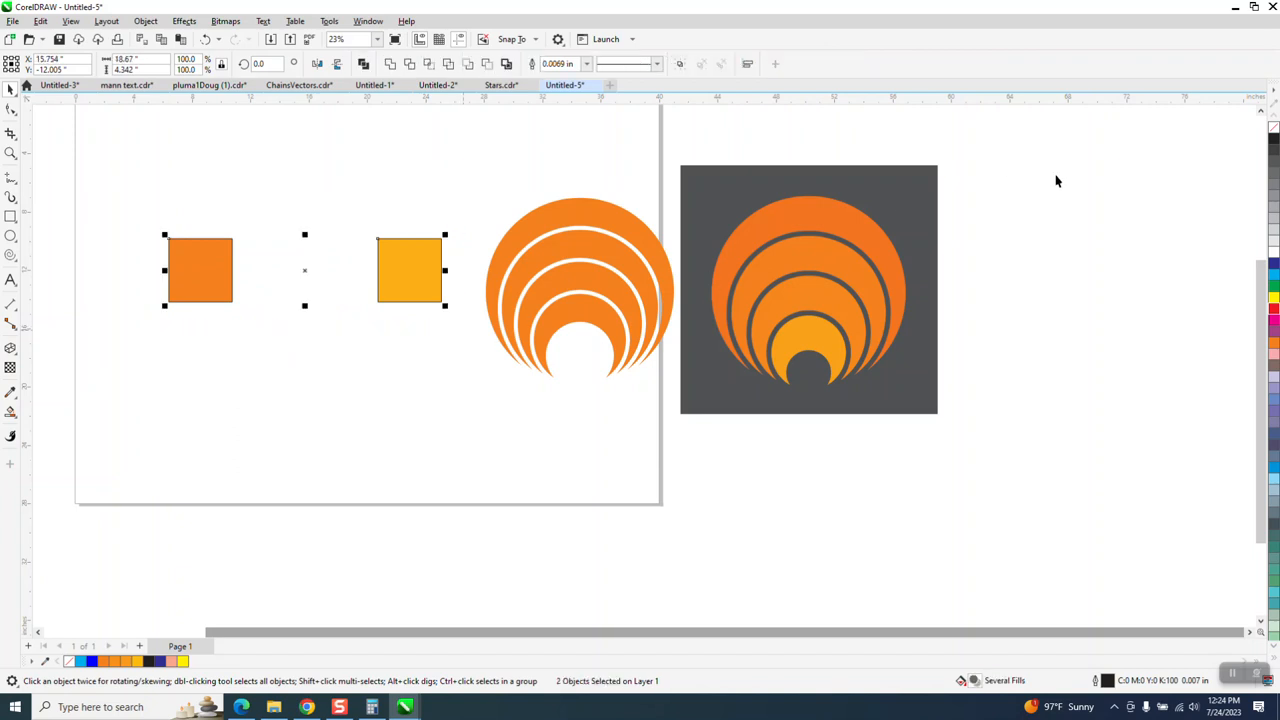
{"action": "right_click", "coordinate": [1274, 133]}
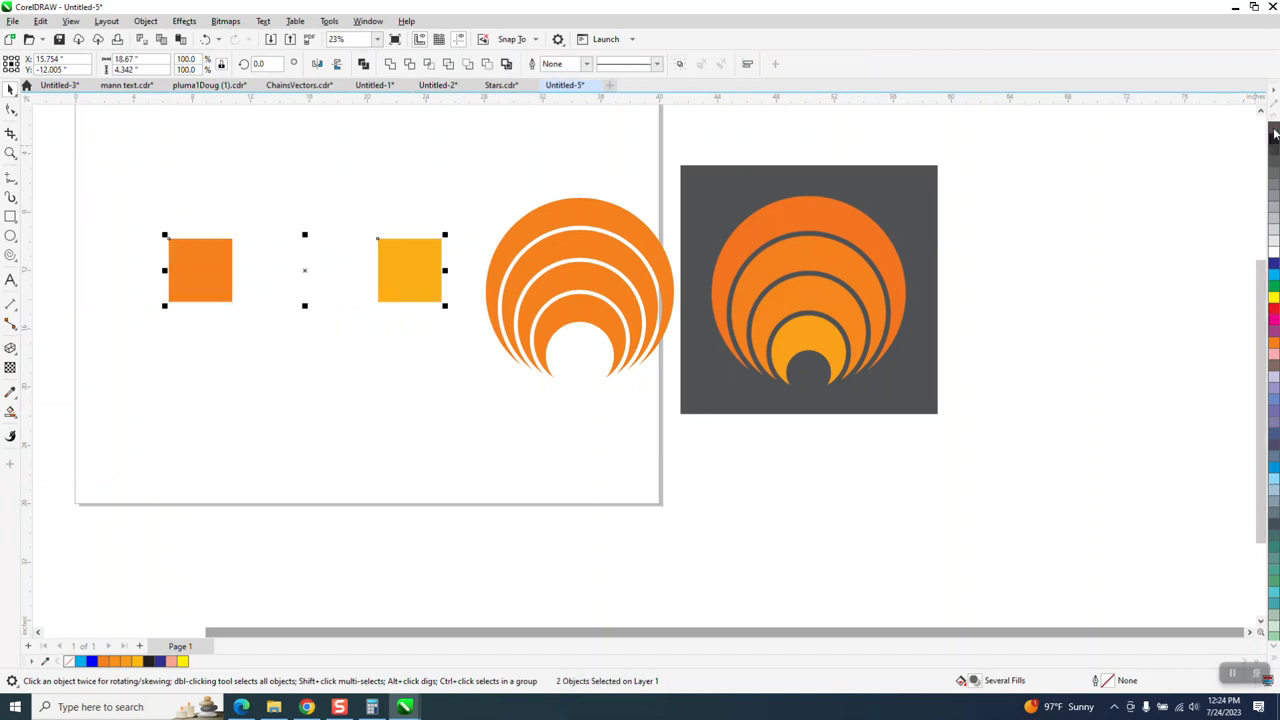
{"action": "left_click", "coordinate": [426, 184]}
Lighten the amber square by mixing in two touches of white, plus one touch of orange.
{"action": "left_click", "coordinate": [424, 251]}
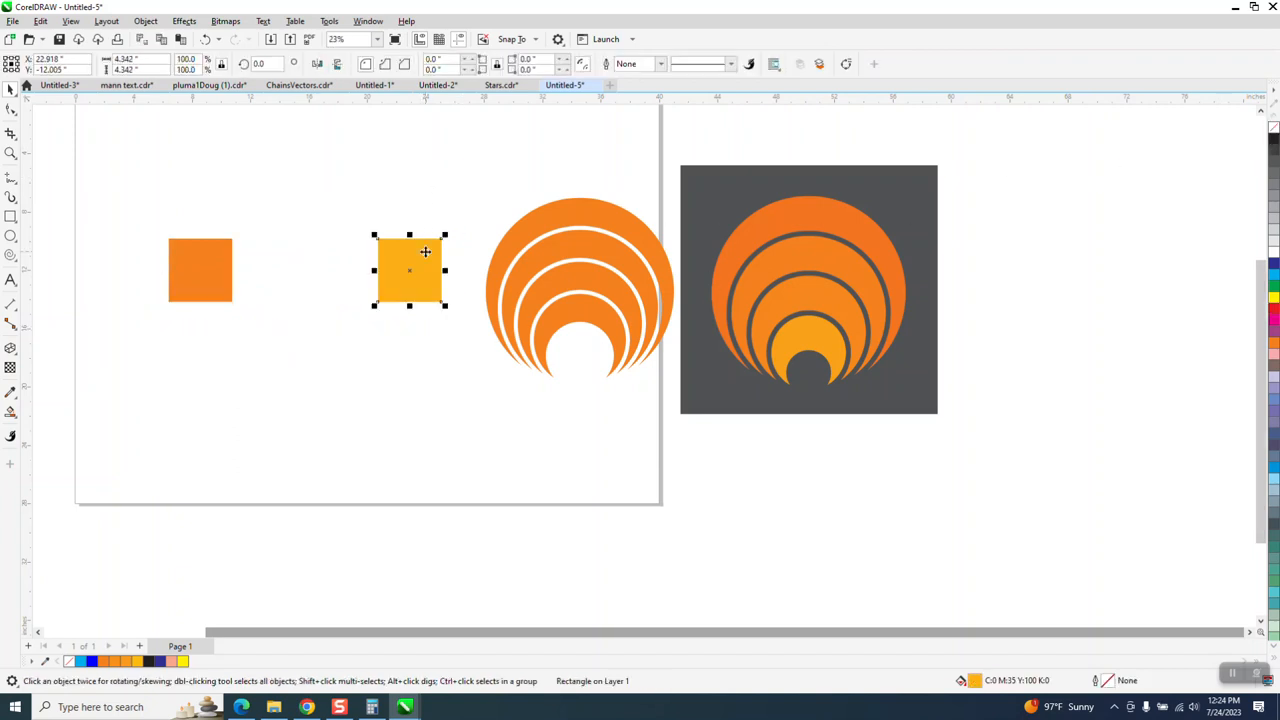
{"action": "left_click", "coordinate": [1275, 252], "text": "ctrl"}
{"action": "left_click", "coordinate": [1275, 252], "text": "ctrl"}
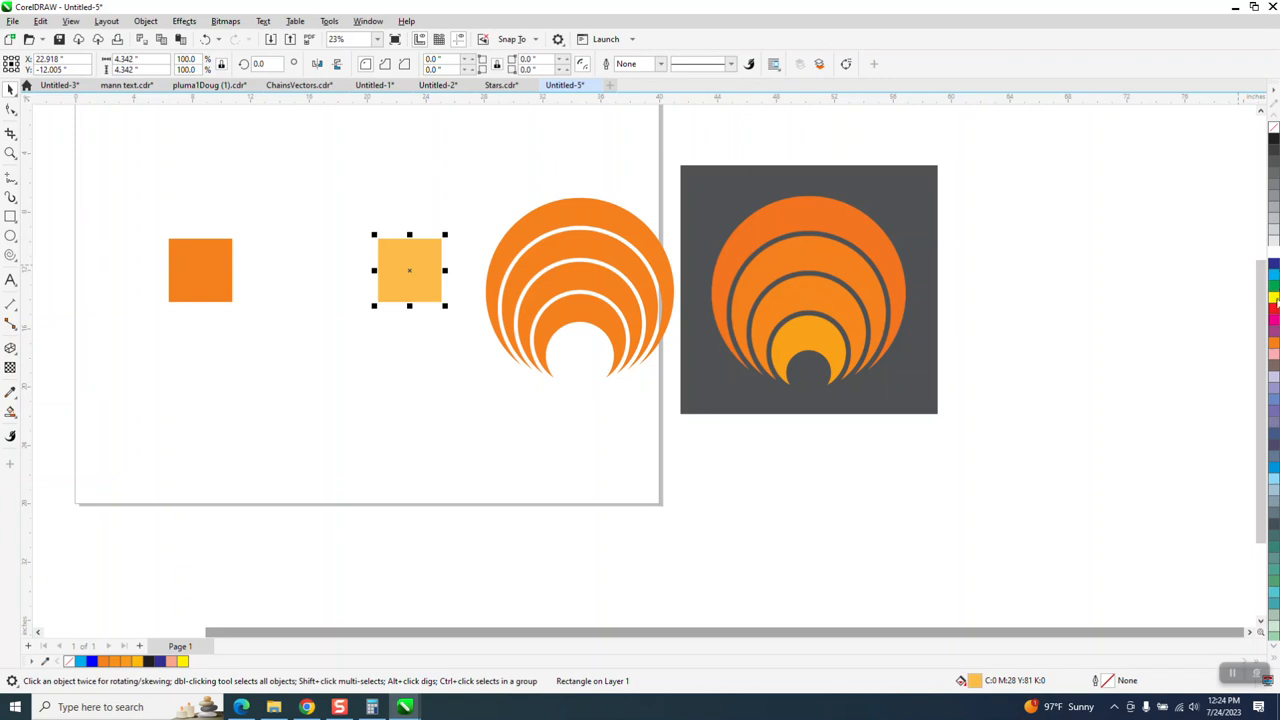
{"action": "left_click", "coordinate": [1275, 350], "text": "ctrl"}
Blend the orange and light amber squares with 6 intermediate steps.
{"action": "left_click_drag", "start_coordinate": [128, 209], "coordinate": [475, 340]}
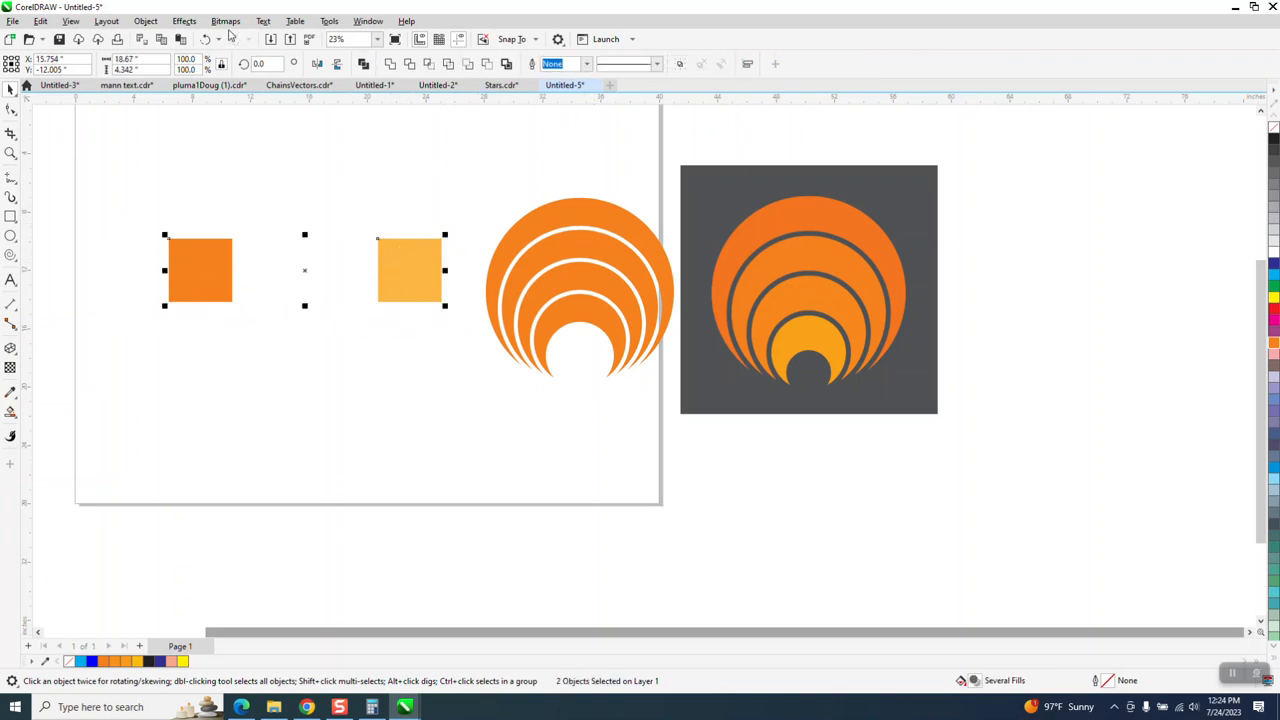
{"action": "left_click", "coordinate": [192, 24]}
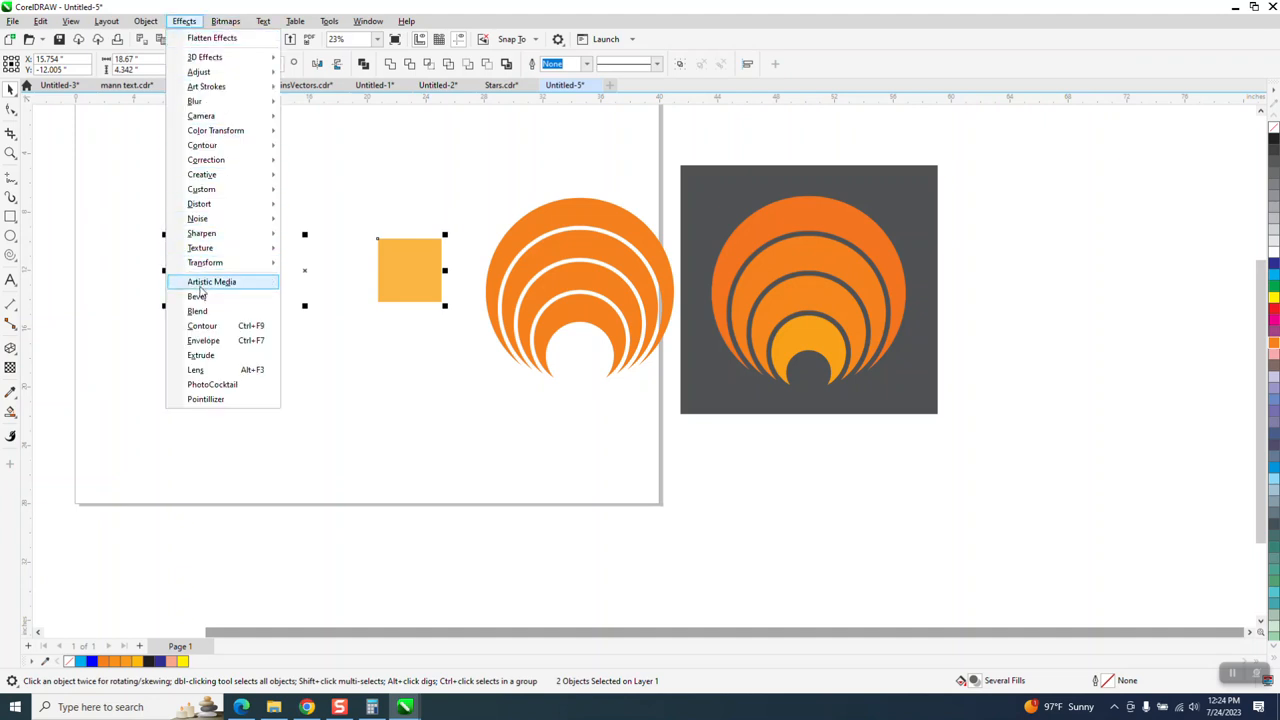
{"action": "left_click", "coordinate": [198, 311]}
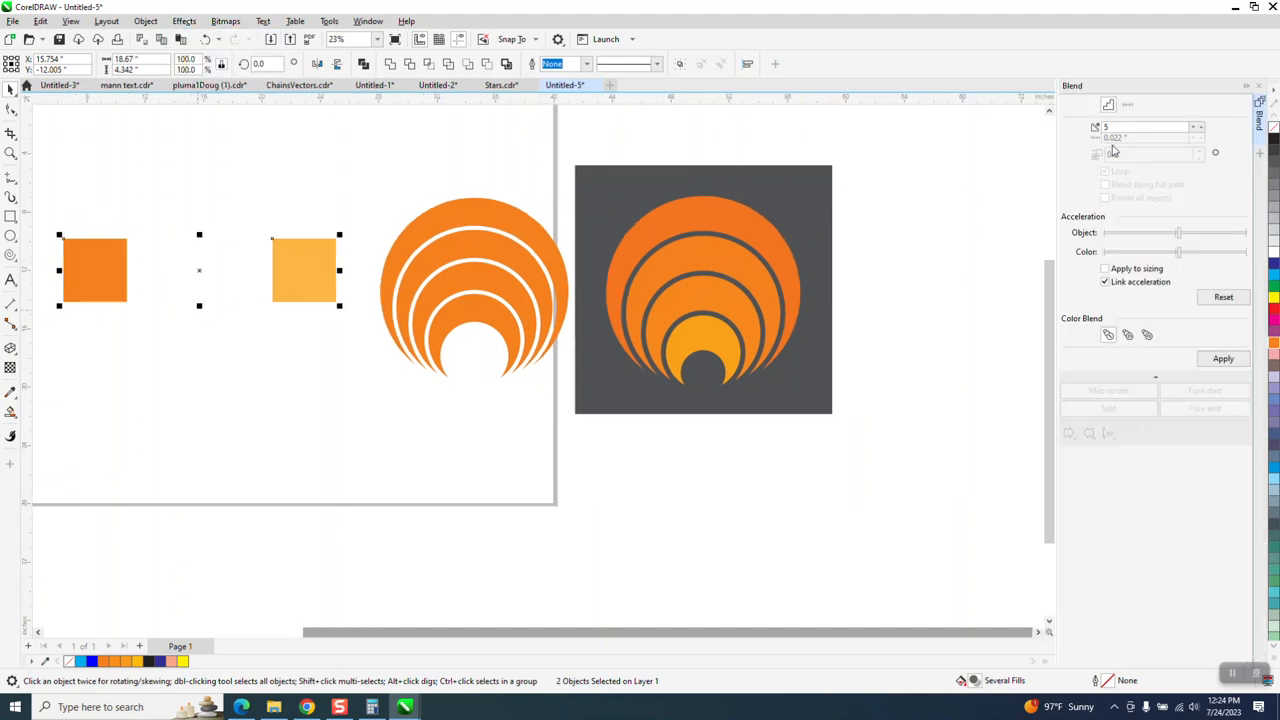
{"action": "left_click", "coordinate": [1113, 129]}
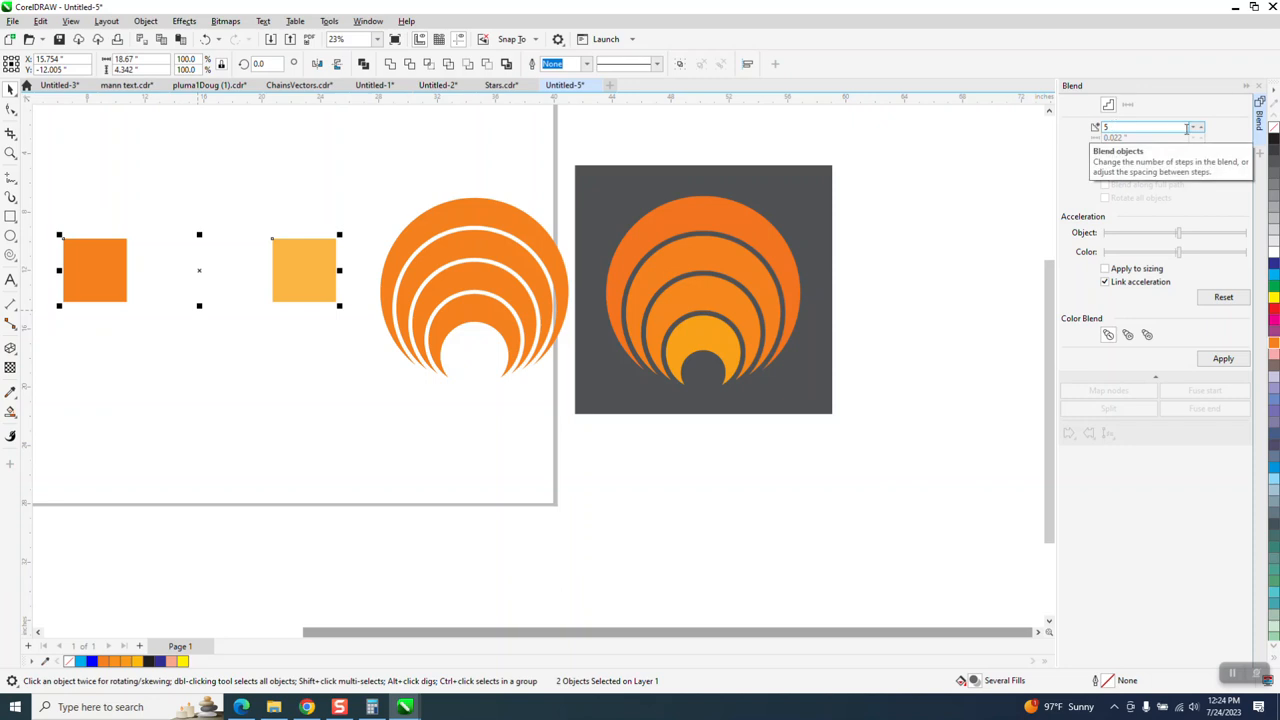
{"action": "left_click", "coordinate": [1201, 128]}
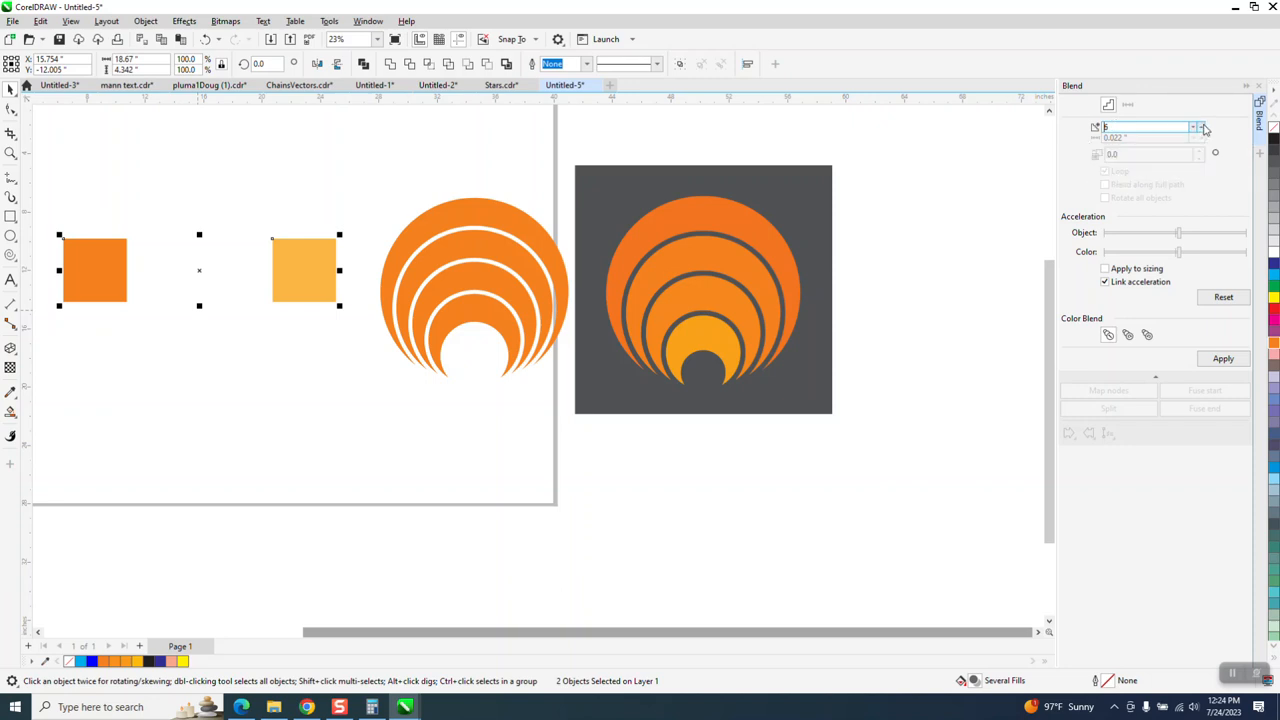
{"action": "left_click", "coordinate": [1222, 359]}
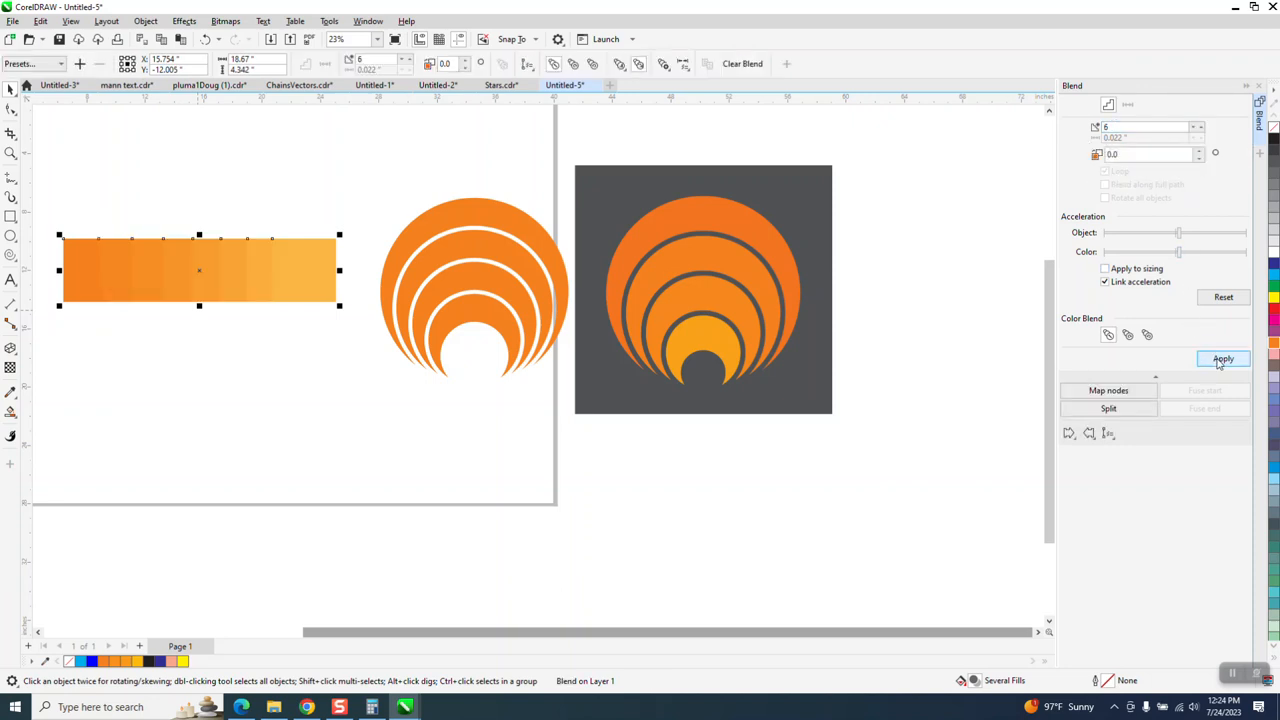
Break the blend apart and ungroup it into individual squares.
{"action": "left_click", "coordinate": [146, 21]}
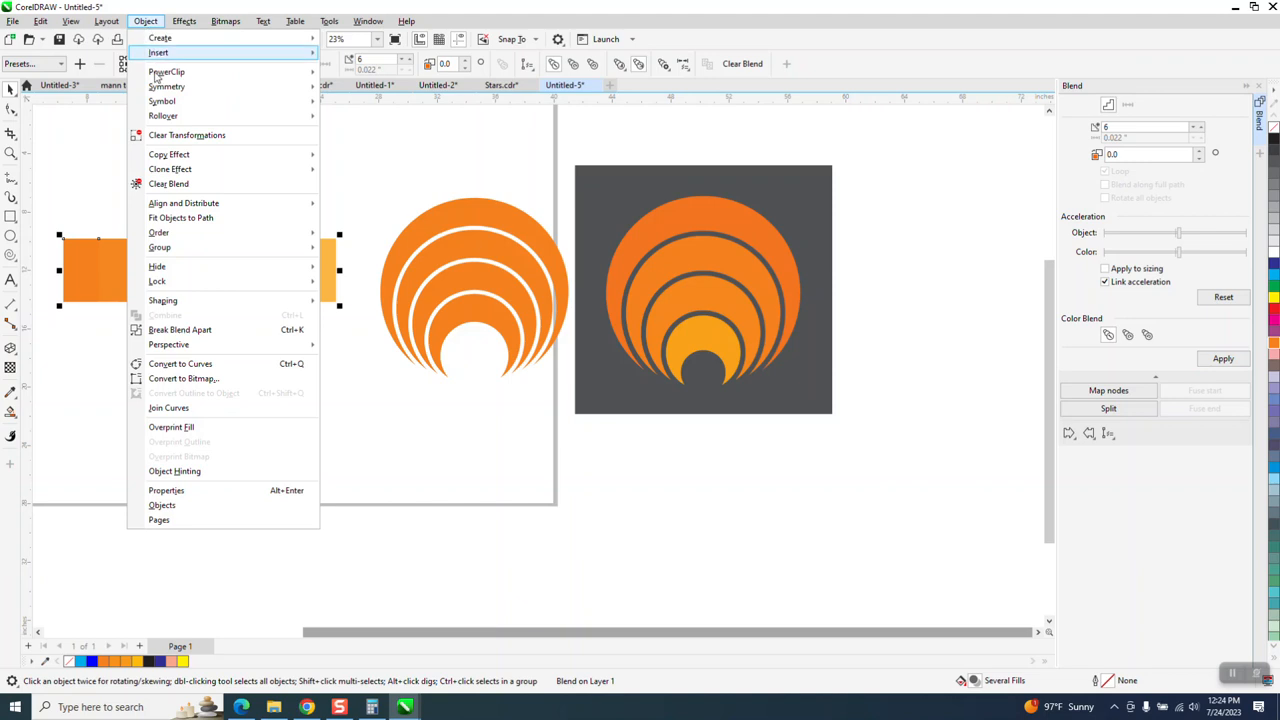
{"action": "left_click", "coordinate": [180, 330]}
{"action": "left_click_drag", "start_coordinate": [38, 195], "coordinate": [345, 300]}
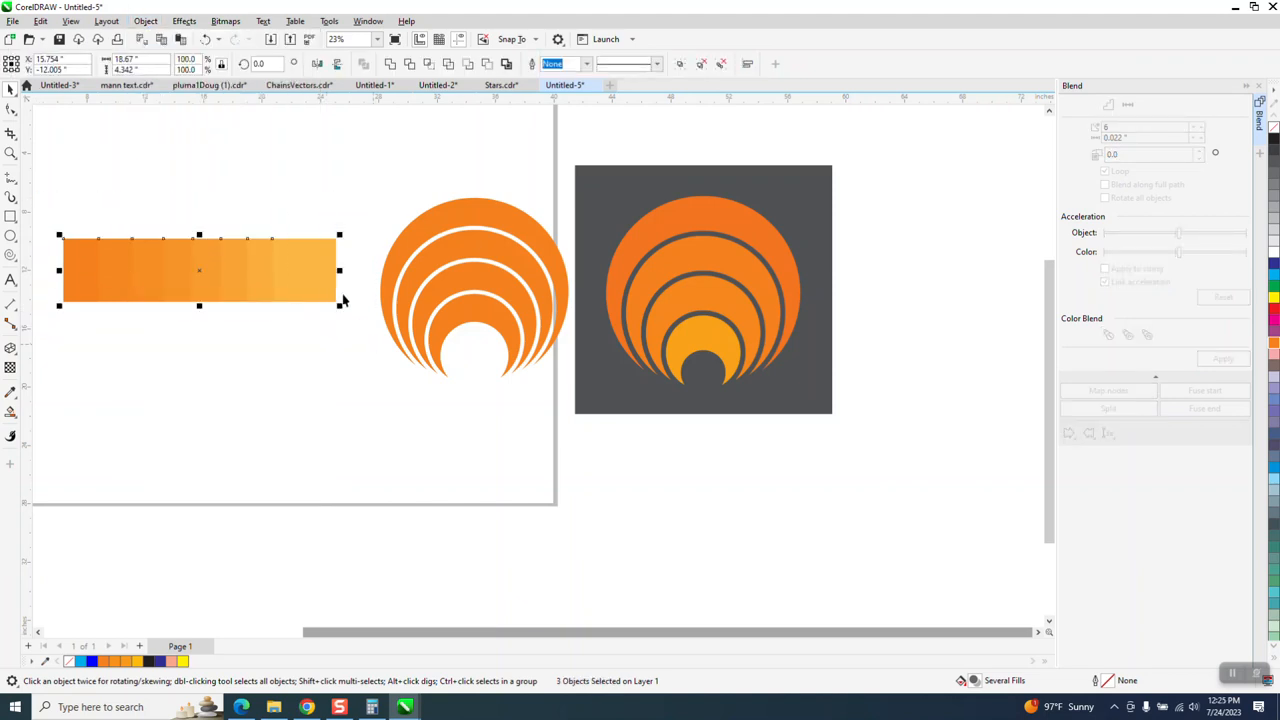
{"action": "left_click", "coordinate": [146, 21]}
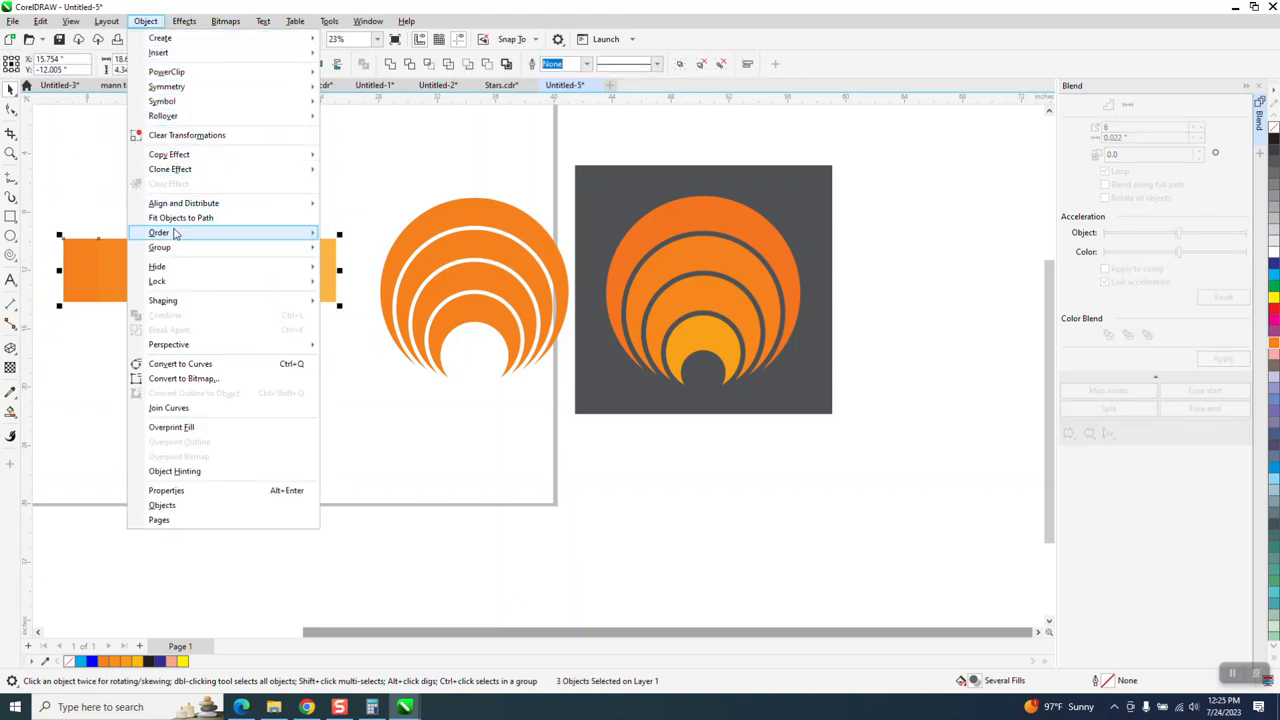
{"action": "mouse_move", "coordinate": [282, 254]}
{"action": "left_click", "coordinate": [346, 265]}
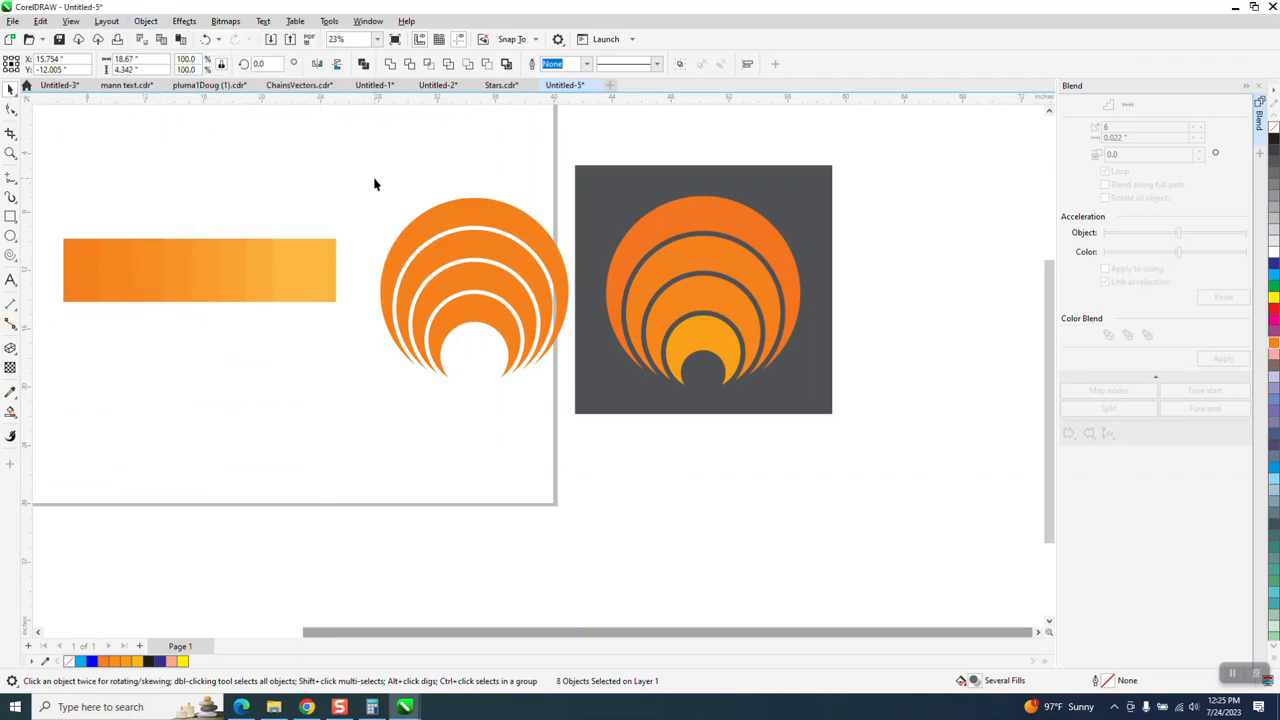
Spread the blended squares apart around the page so each shade stands alone, leaving the darkest orange square in place.
{"action": "left_click", "coordinate": [375, 184]}
{"action": "left_click_drag", "start_coordinate": [330, 268], "coordinate": [346, 370]}
{"action": "left_click_drag", "start_coordinate": [271, 277], "coordinate": [303, 210]}
{"action": "left_click_drag", "start_coordinate": [227, 300], "coordinate": [224, 392]}
{"action": "left_click_drag", "start_coordinate": [210, 282], "coordinate": [209, 180]}
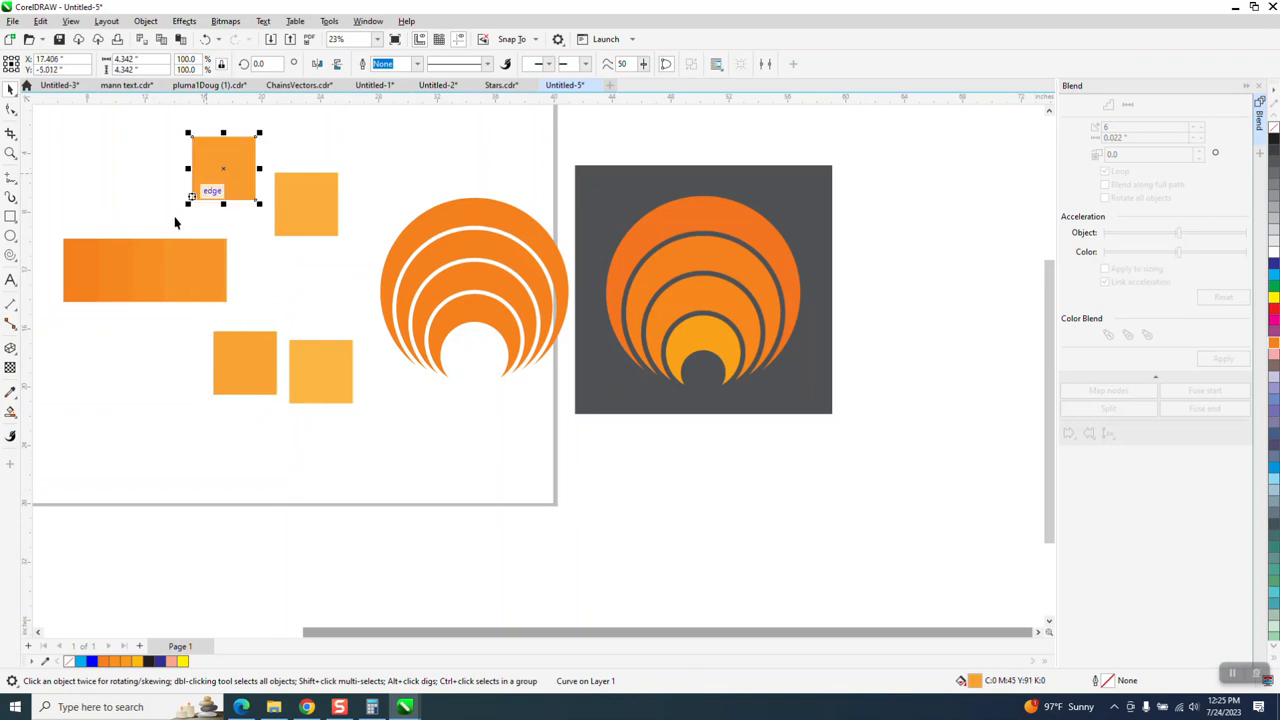
{"action": "left_click_drag", "start_coordinate": [177, 298], "coordinate": [157, 392]}
{"action": "left_click_drag", "start_coordinate": [159, 275], "coordinate": [185, 280]}
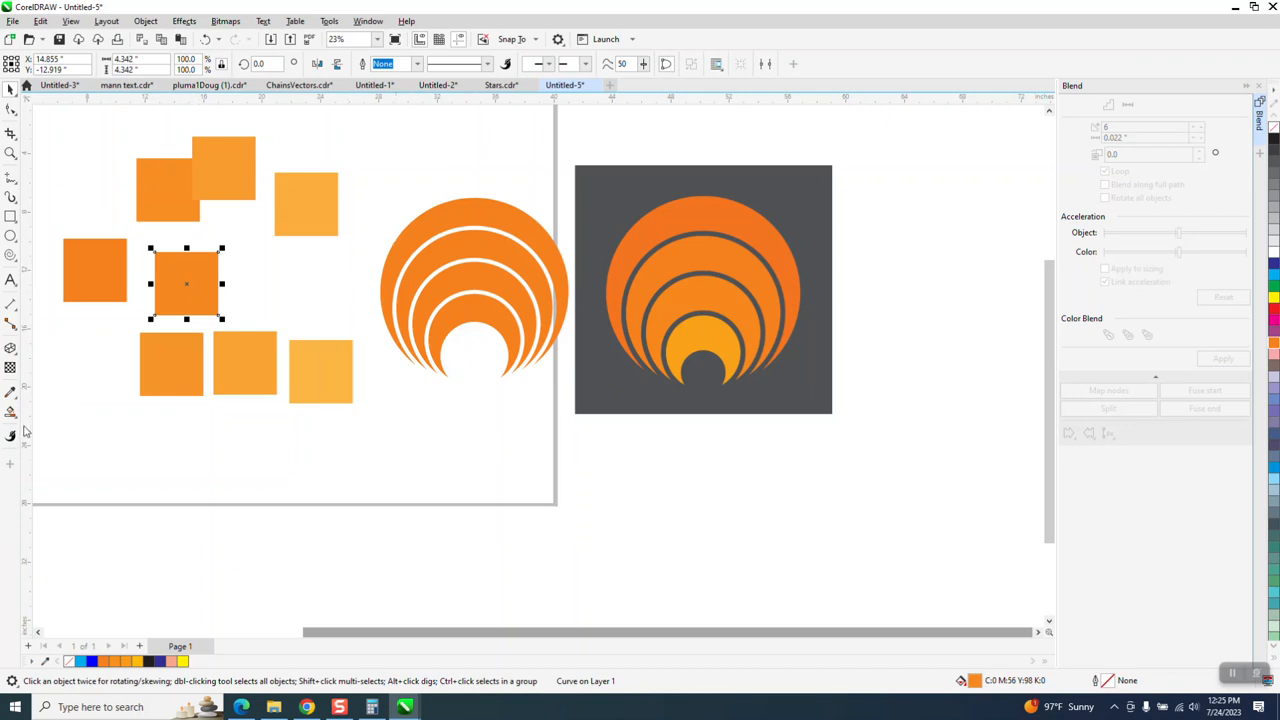
Sample the fill of the darkest orange square with the Color Eyedropper.
{"action": "left_click", "coordinate": [15, 397]}
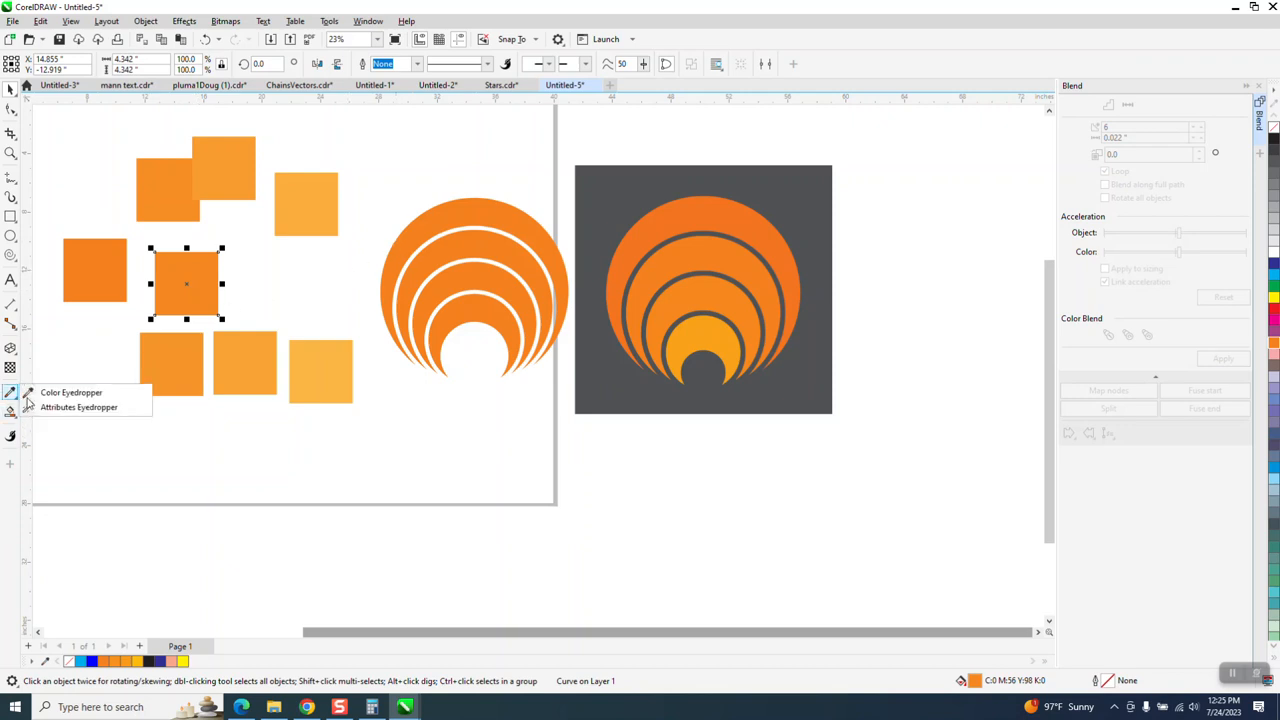
{"action": "left_click", "coordinate": [62, 393]}
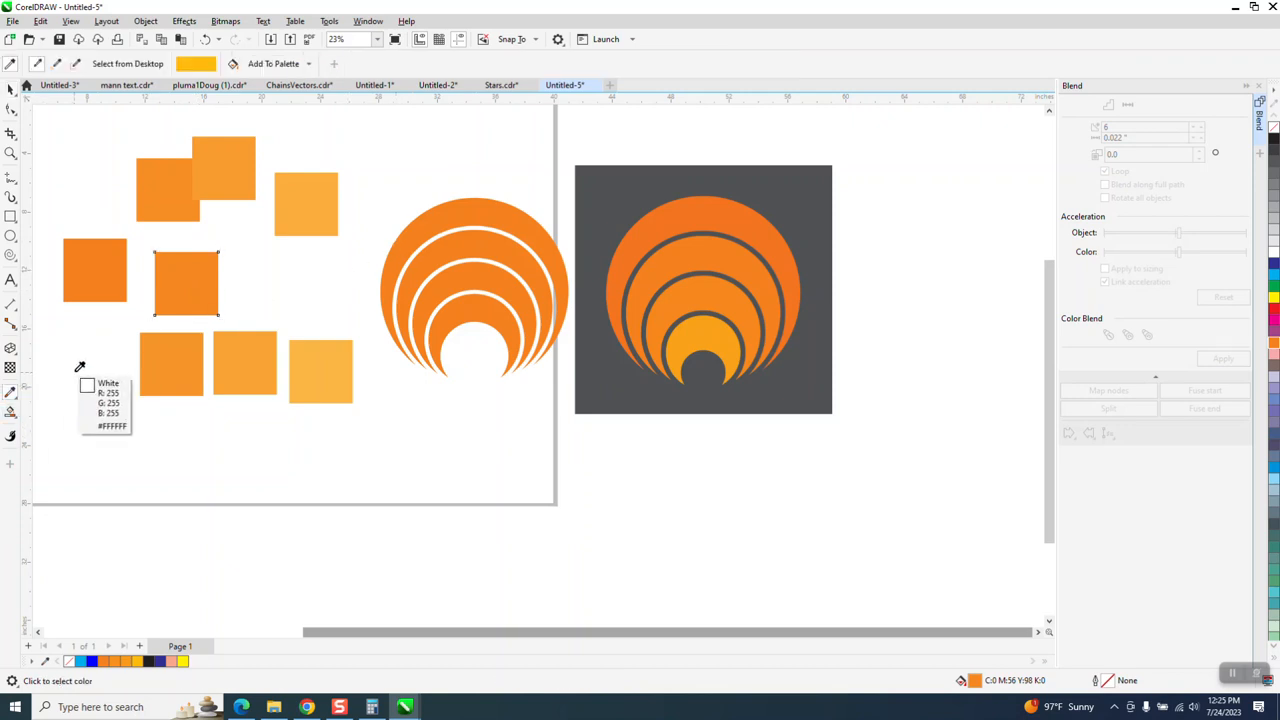
{"action": "left_click", "coordinate": [112, 270]}
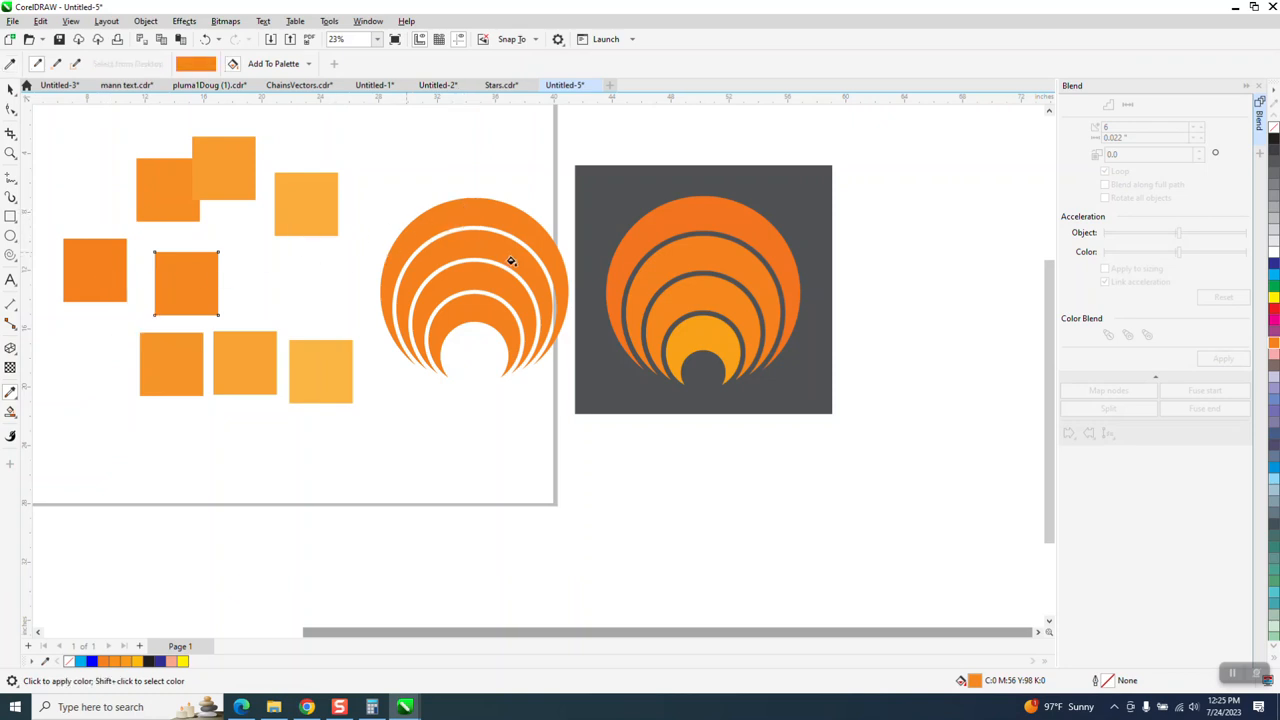
Try to sample the lightest square with the Color Eyedropper, and undo the orange fill applied to it.
{"action": "left_click", "coordinate": [18, 400]}
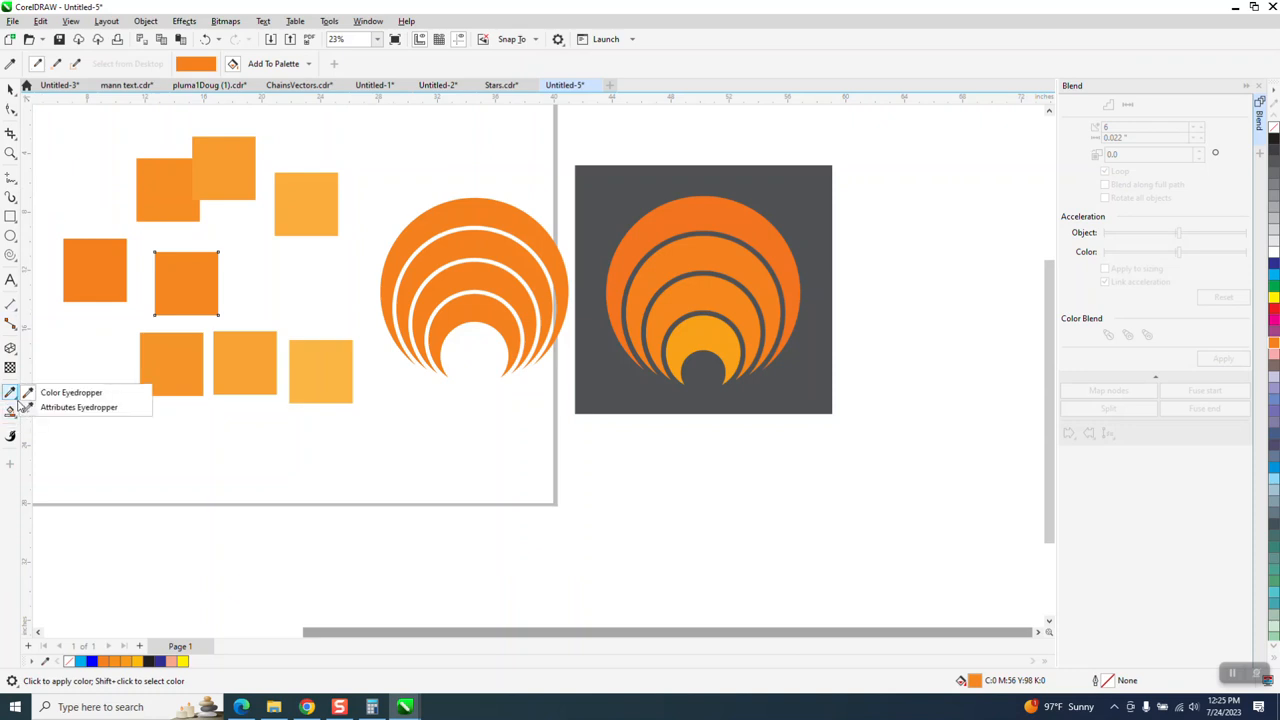
{"action": "left_click", "coordinate": [68, 393]}
{"action": "left_click", "coordinate": [306, 366]}
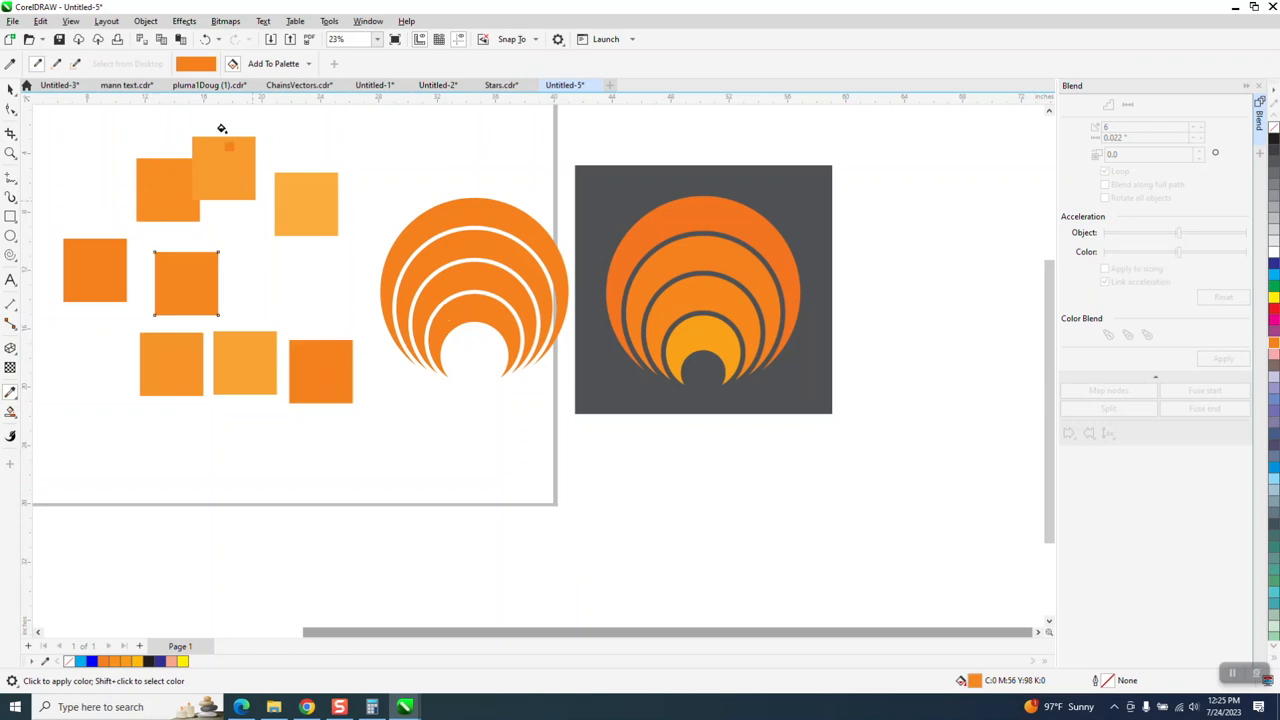
{"action": "left_click", "coordinate": [205, 39]}
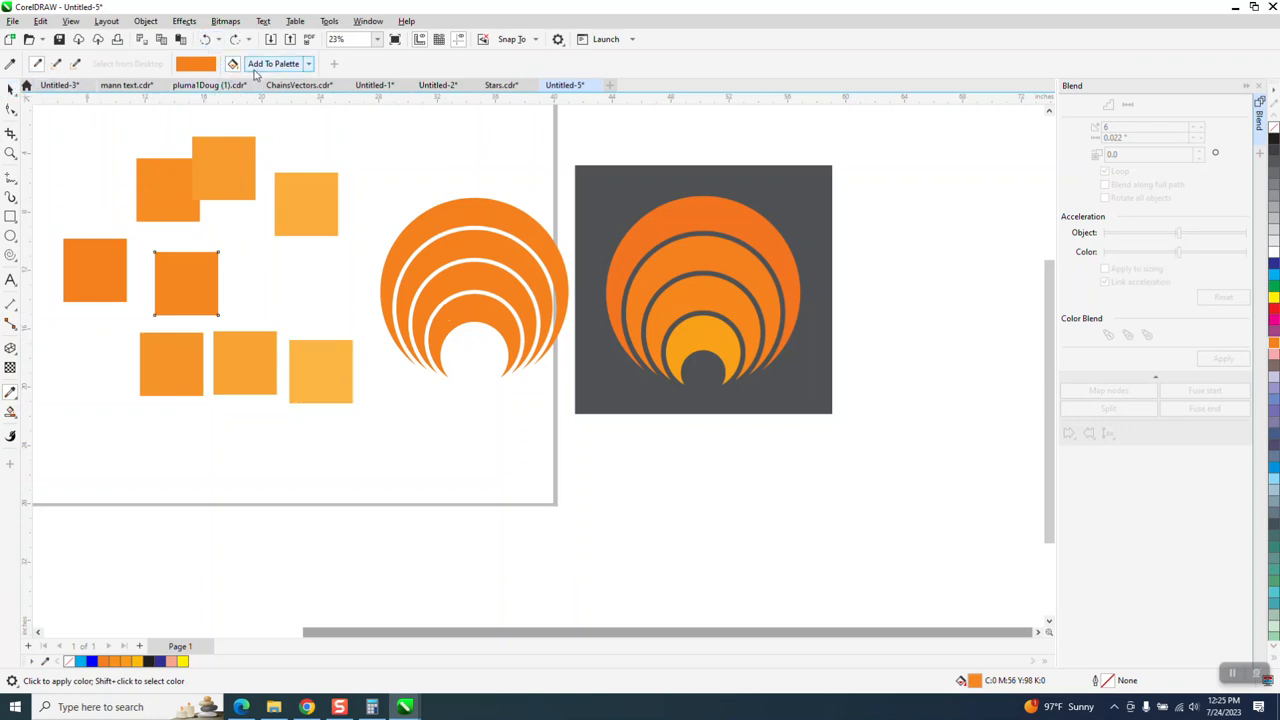
Sample the lightest square with the Color Eyedropper and fill the innermost crescent with that shade.
{"action": "left_click", "coordinate": [10, 63]}
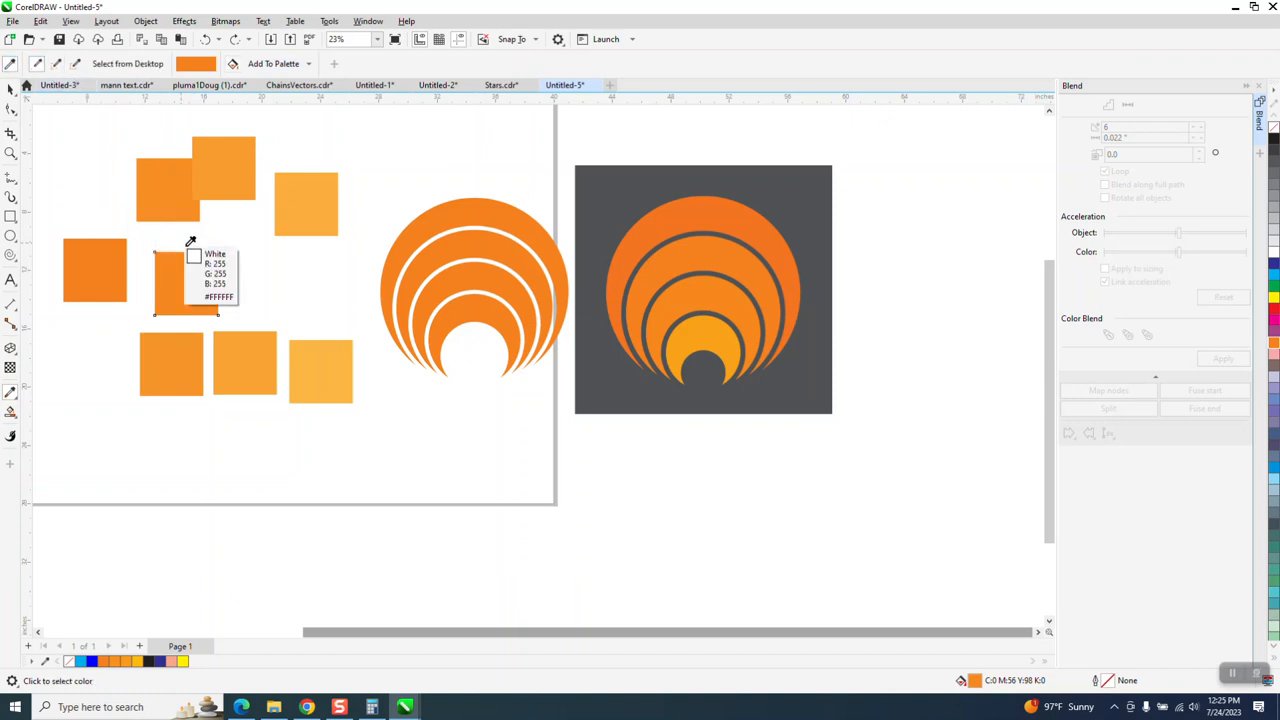
{"action": "left_click", "coordinate": [317, 357]}
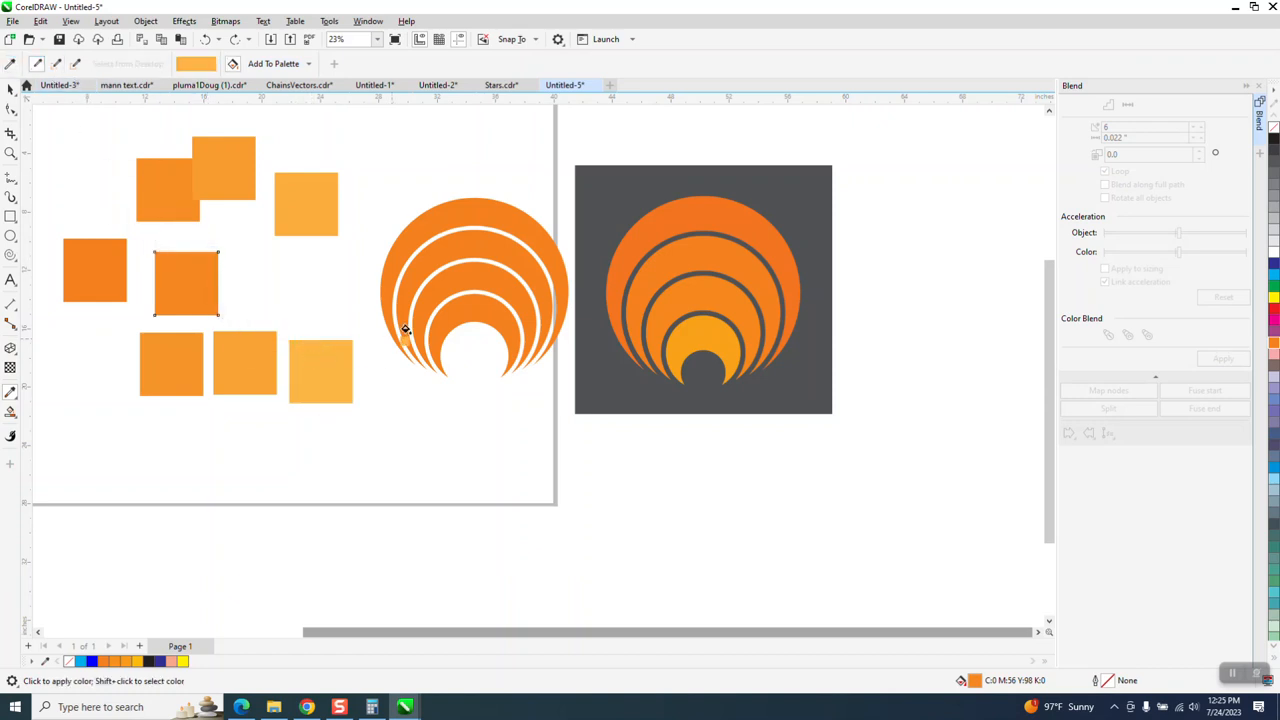
{"action": "left_click", "coordinate": [455, 308]}
{"action": "key", "text": "space"}
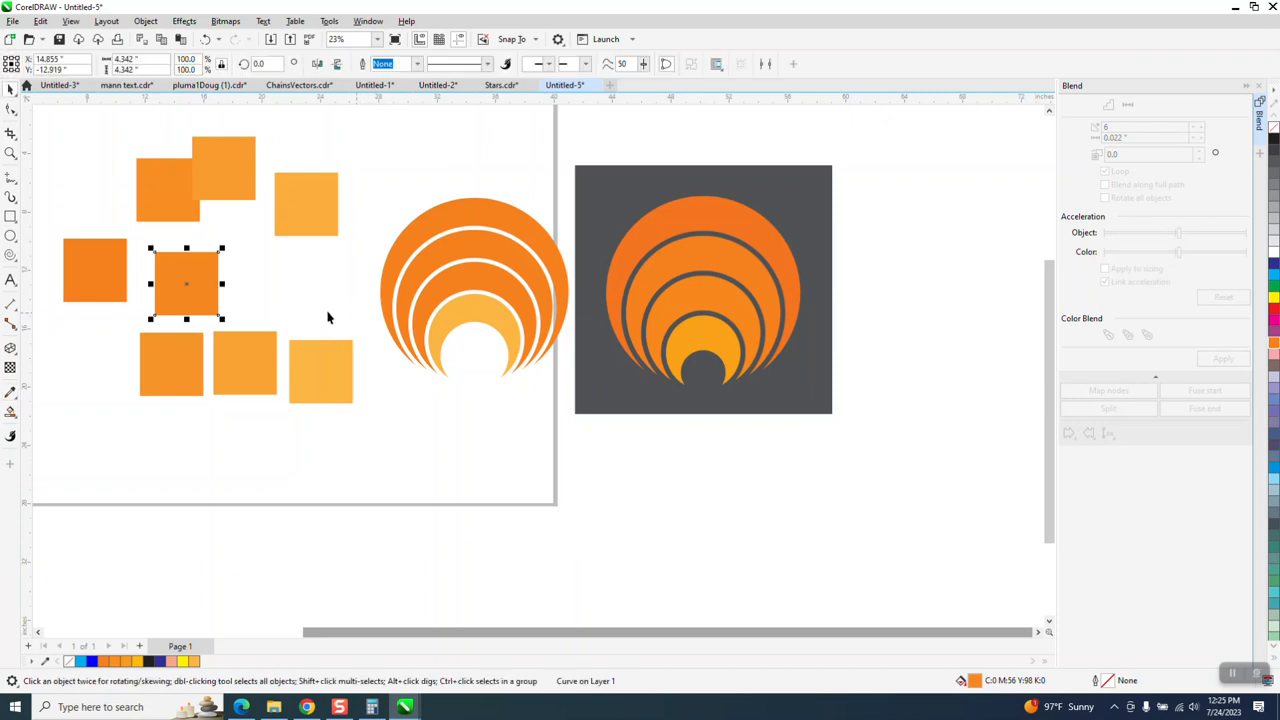
Sample the uppermost square's light orange with the Color Eyedropper and fill the second crescent from the outside with it.
{"action": "left_click", "coordinate": [11, 393]}
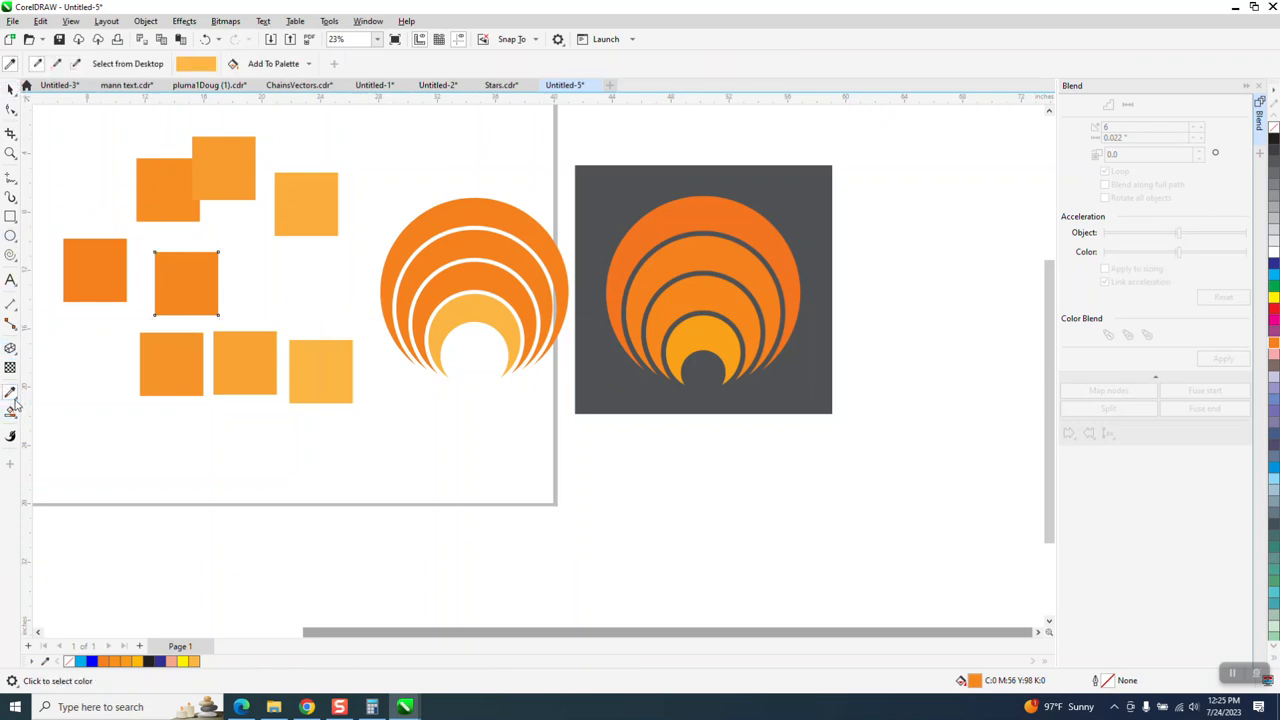
{"action": "left_click", "coordinate": [20, 405]}
{"action": "left_click", "coordinate": [53, 395]}
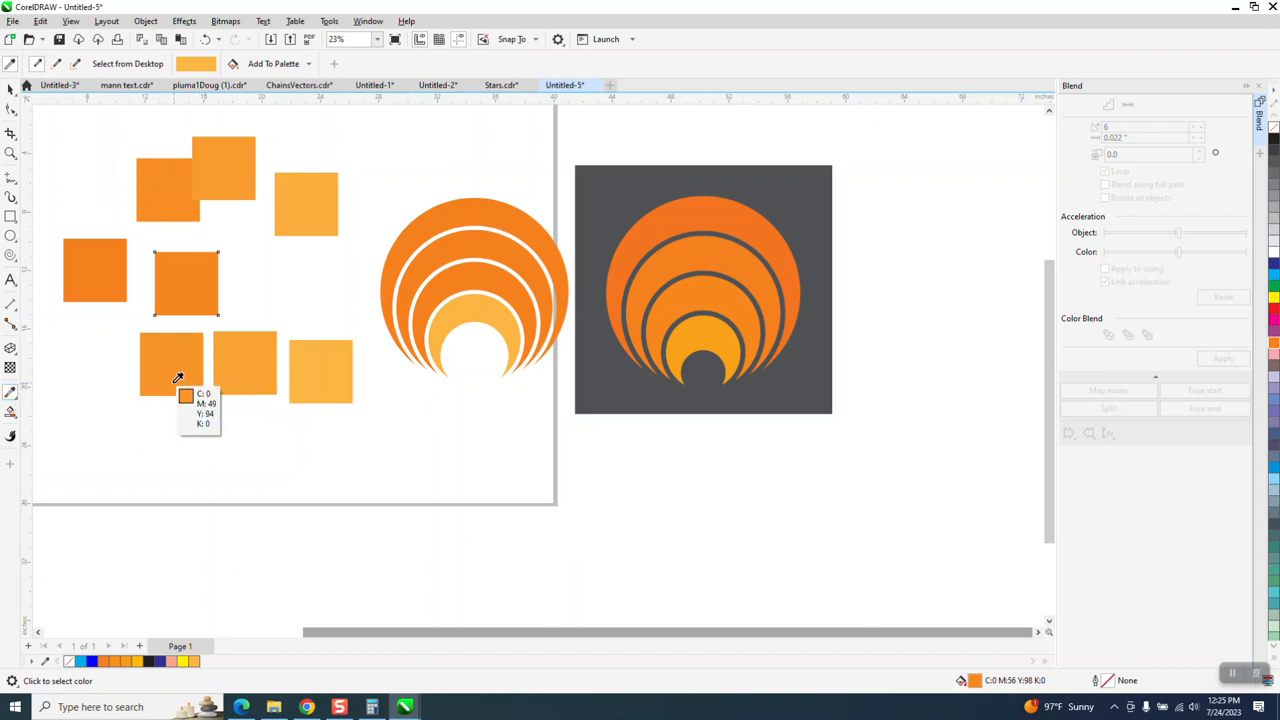
{"action": "left_click", "coordinate": [228, 172]}
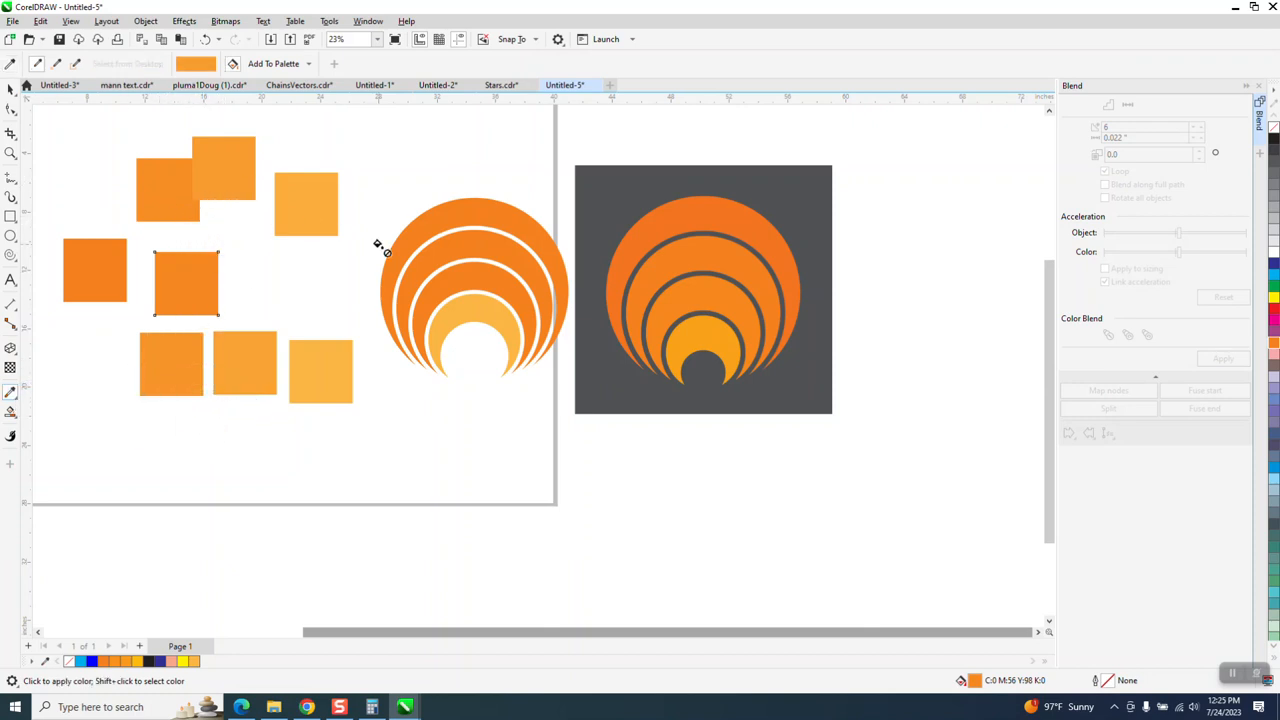
{"action": "left_click", "coordinate": [479, 236]}
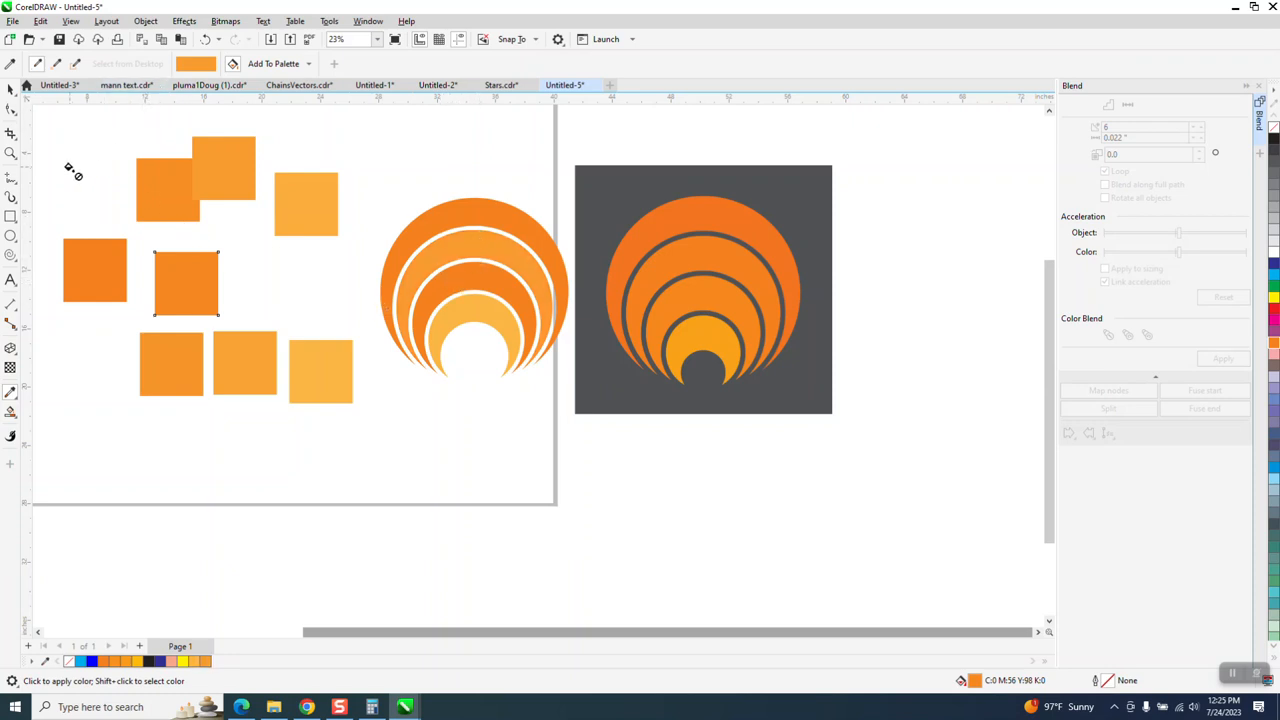
Try Smart Fill on the crescents with the C0 M41 Y89 K0 orange sampled from a square, and undo the crescent fills.
{"action": "left_click", "coordinate": [15, 421]}
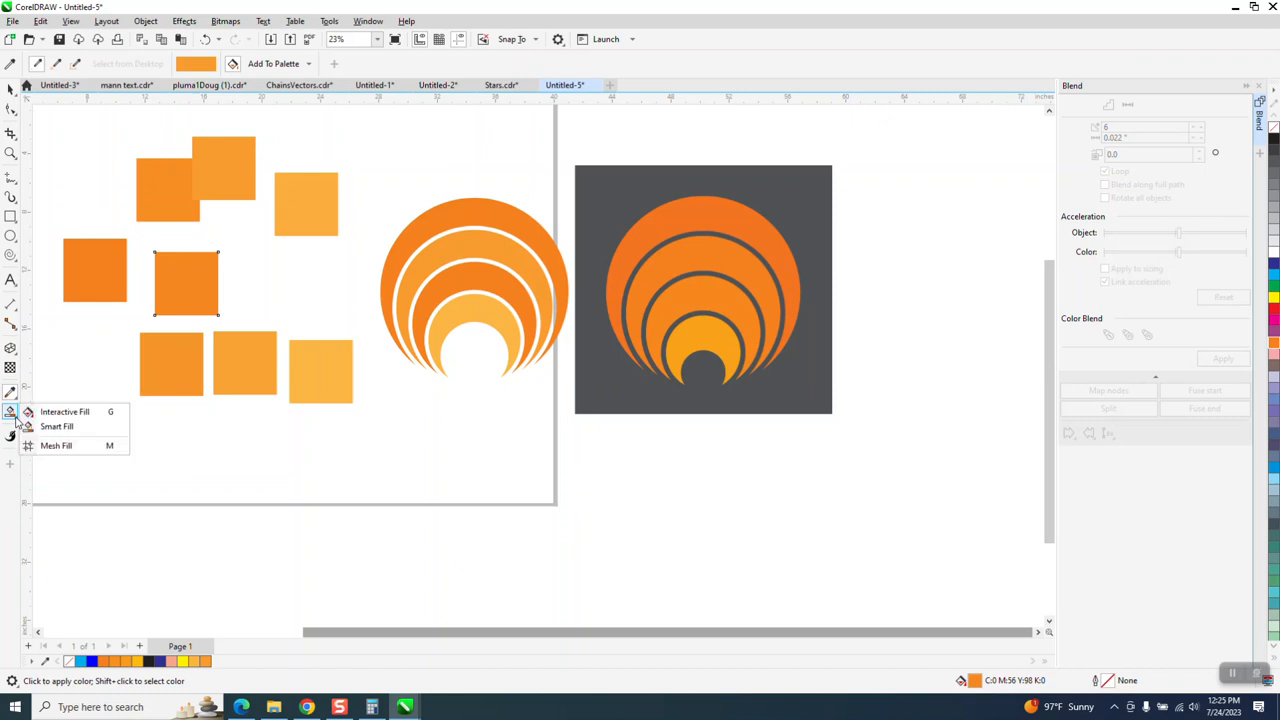
{"action": "left_click", "coordinate": [45, 426]}
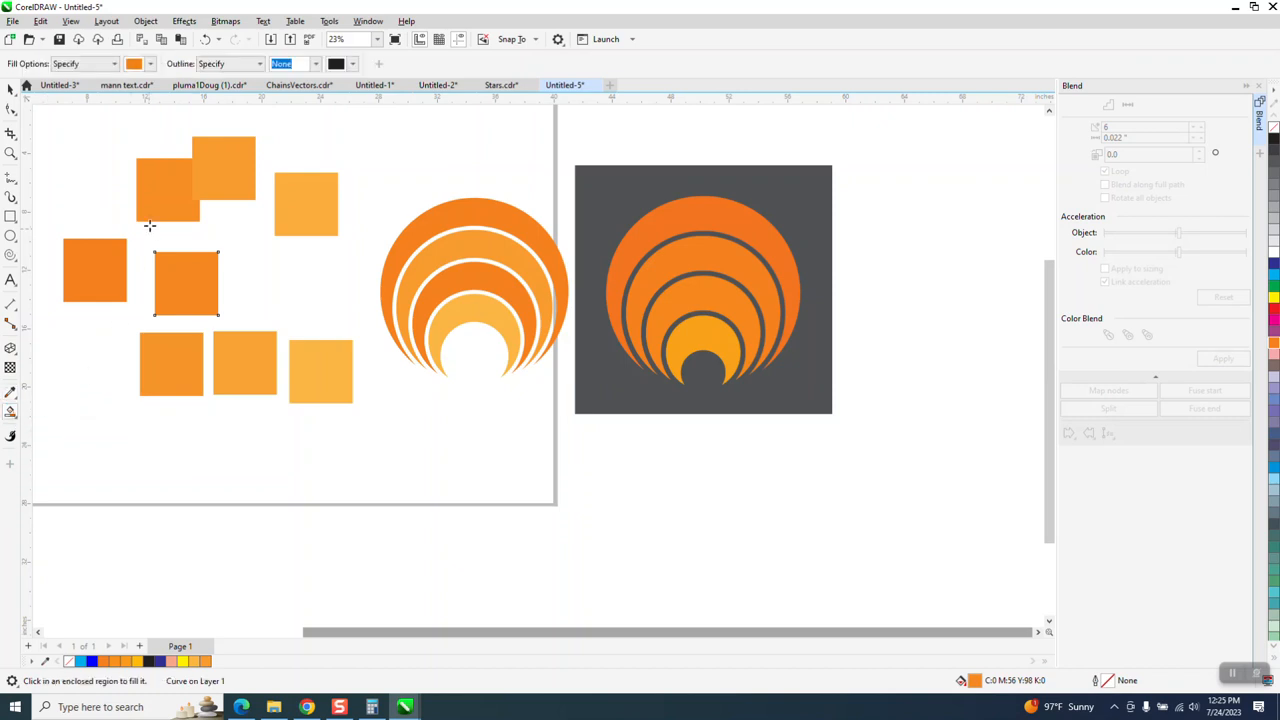
{"action": "left_click", "coordinate": [150, 63]}
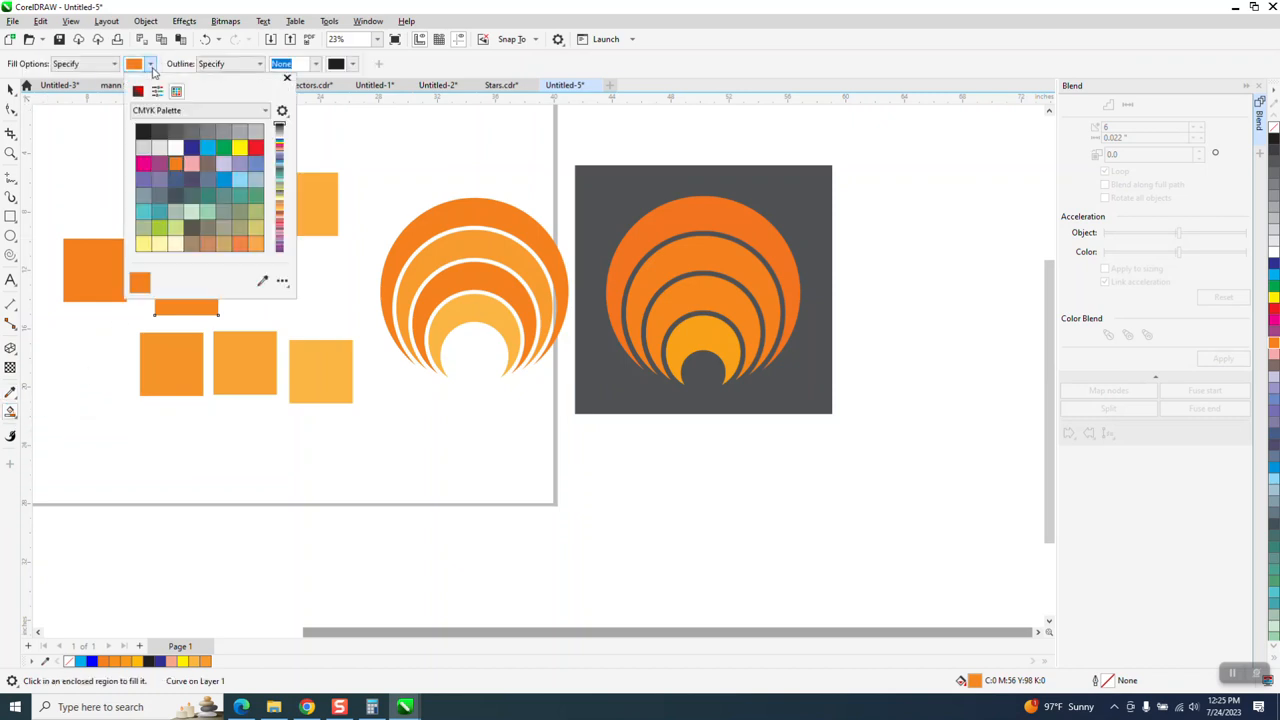
{"action": "left_click", "coordinate": [263, 282]}
{"action": "left_click", "coordinate": [260, 340]}
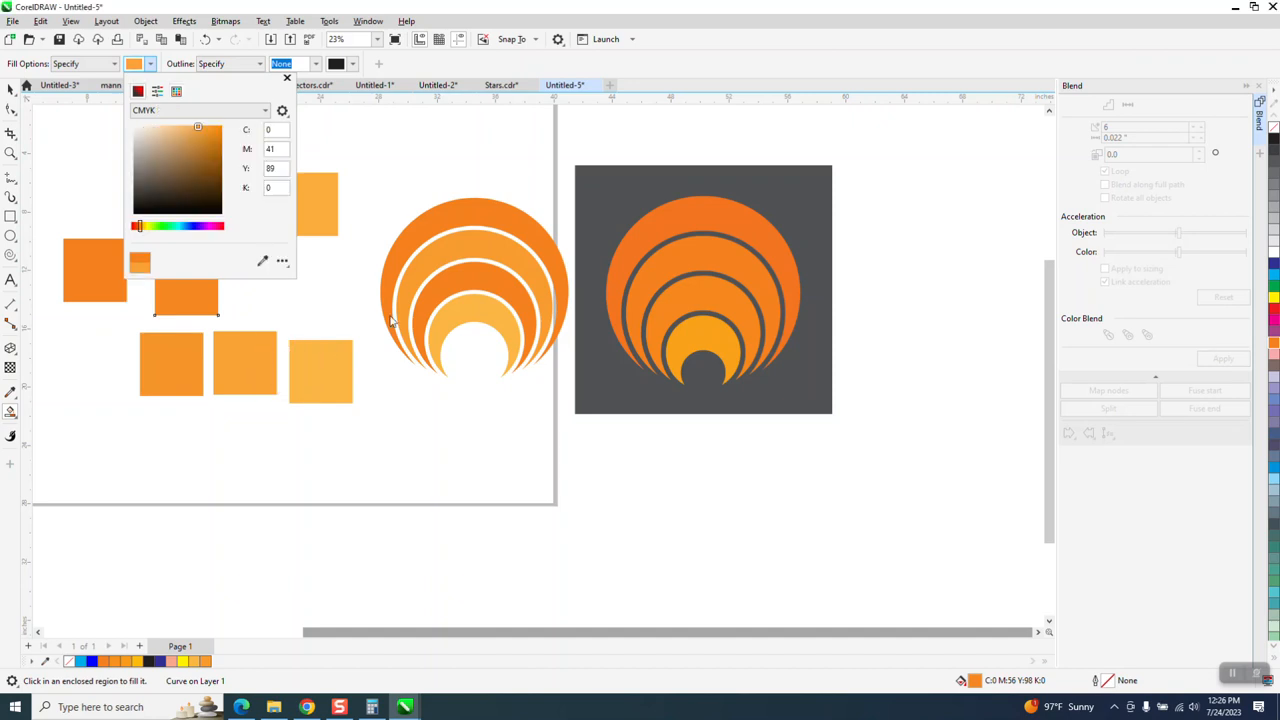
{"action": "left_click", "coordinate": [478, 318]}
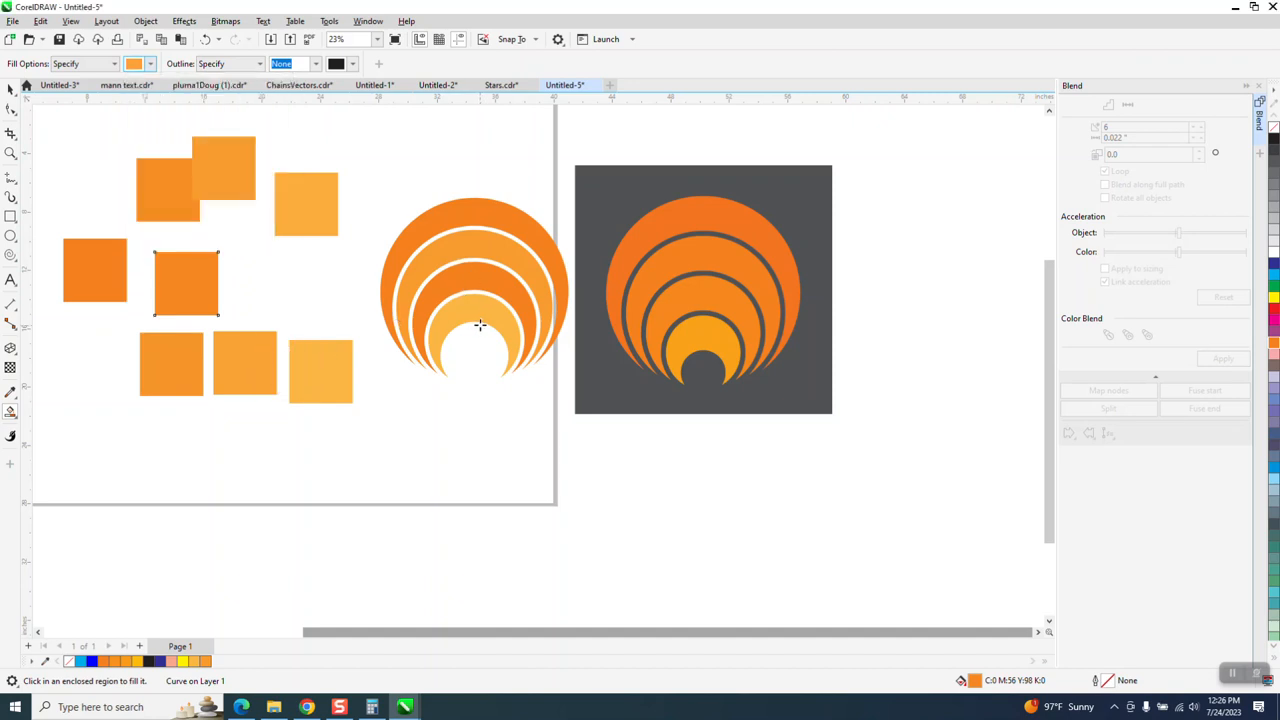
{"action": "left_click", "coordinate": [467, 248]}
{"action": "left_click", "coordinate": [205, 39]}
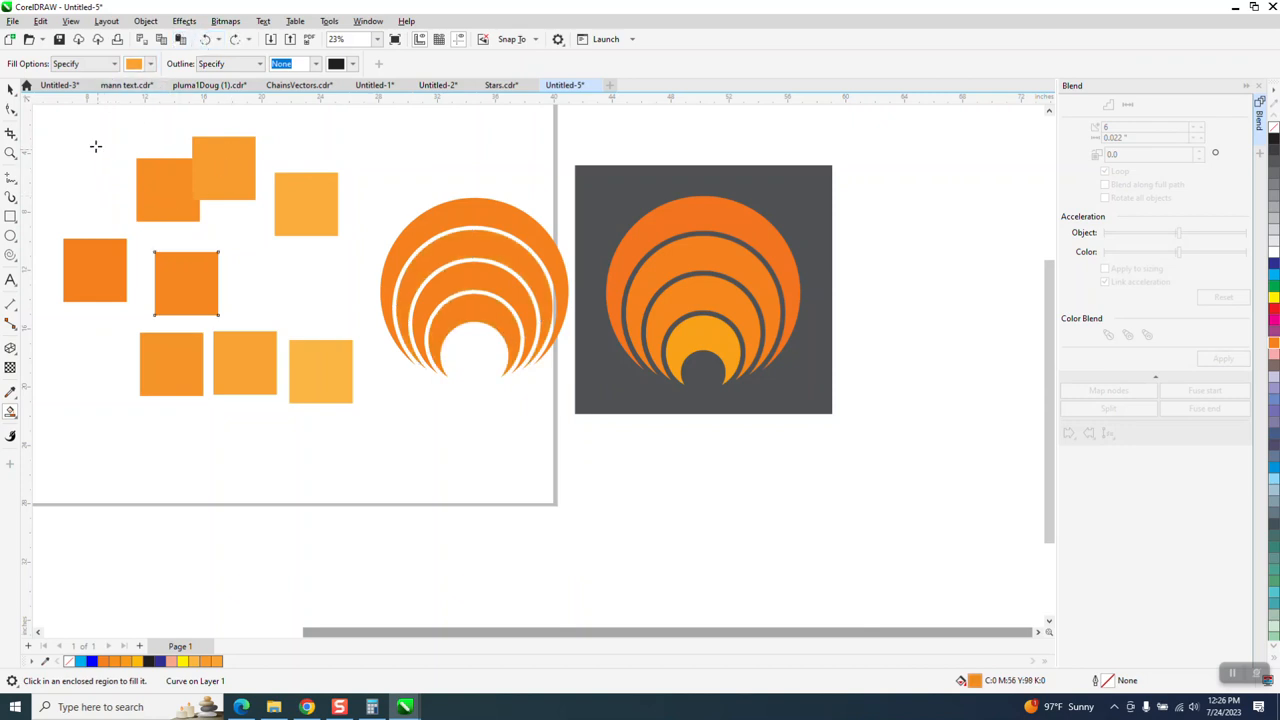
Arrange the three darkest squares in a vertical column at the page's left side, from darkest down to lighter.
{"action": "left_click", "coordinate": [11, 89]}
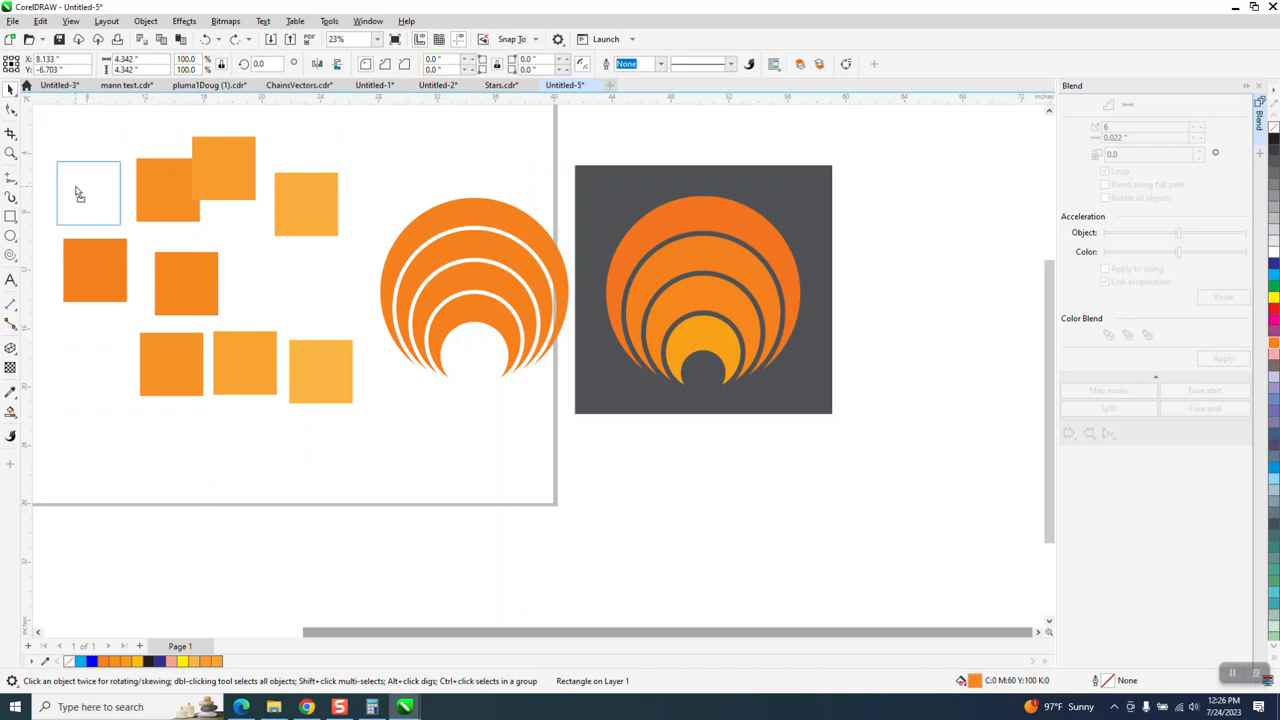
{"action": "left_click_drag", "start_coordinate": [75, 186], "coordinate": [75, 185]}
{"action": "left_click_drag", "start_coordinate": [162, 282], "coordinate": [72, 270]}
{"action": "left_click_drag", "start_coordinate": [164, 218], "coordinate": [85, 363]}
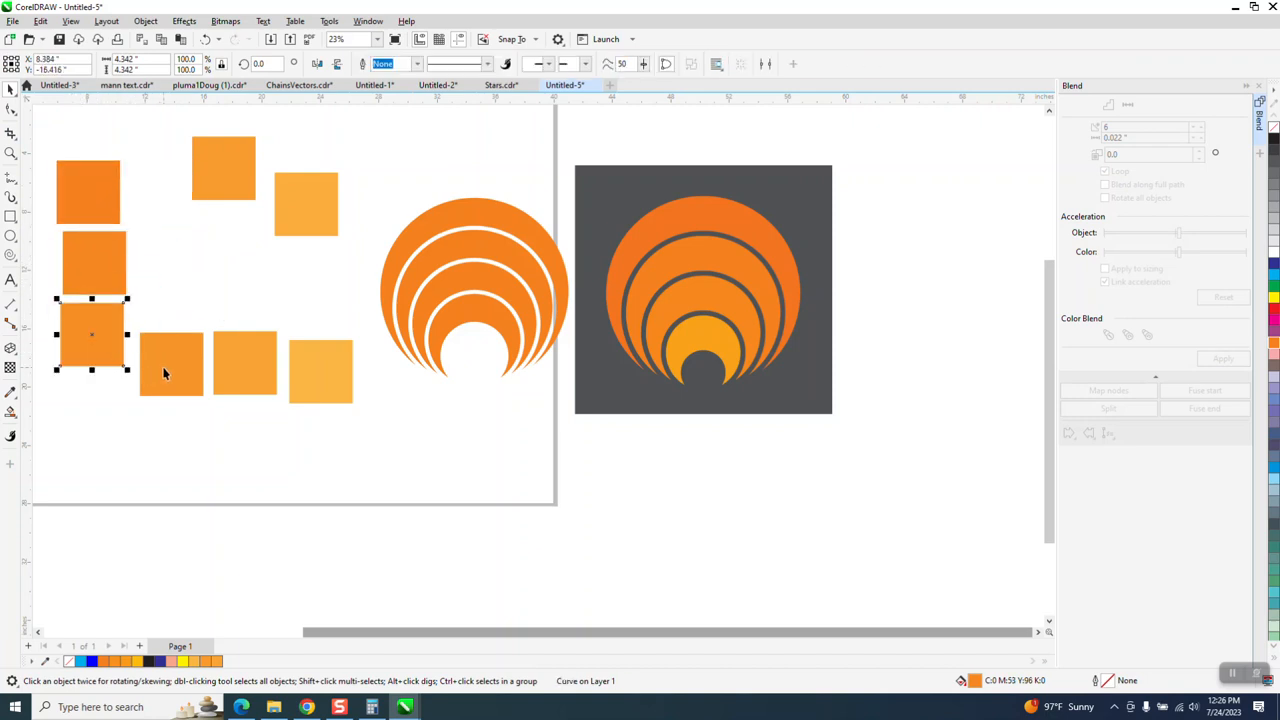
Line up the three mid-tone orange squares in a horizontal row between the dark column and the crescents.
{"action": "left_click_drag", "start_coordinate": [165, 373], "coordinate": [160, 290]}
{"action": "left_click_drag", "start_coordinate": [211, 170], "coordinate": [220, 222]}
{"action": "left_click_drag", "start_coordinate": [254, 363], "coordinate": [252, 286]}
{"action": "left_click_drag", "start_coordinate": [212, 187], "coordinate": [296, 271]}
{"action": "left_click_drag", "start_coordinate": [260, 222], "coordinate": [341, 286]}
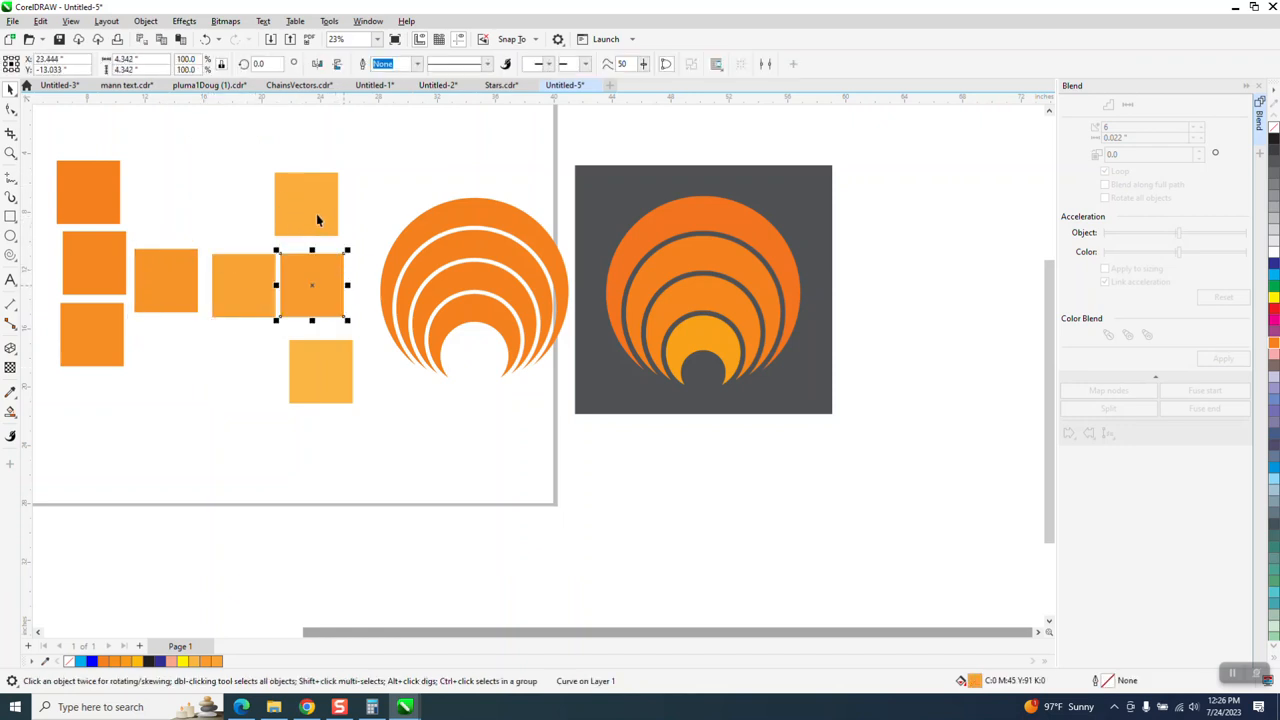
Move the two lightest squares above and below the row beside the crescents, and space out the lower two squares of the dark column.
{"action": "left_click_drag", "start_coordinate": [316, 220], "coordinate": [390, 204]}
{"action": "left_click_drag", "start_coordinate": [318, 391], "coordinate": [376, 431]}
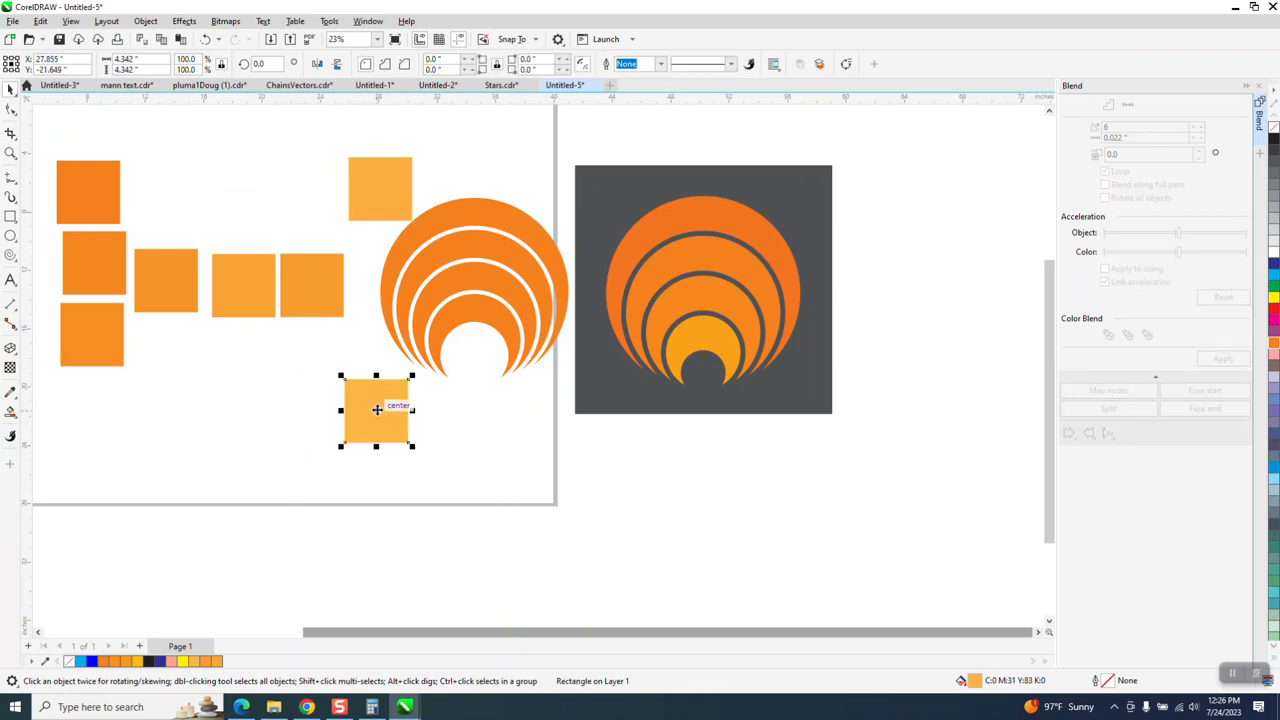
{"action": "left_click_drag", "start_coordinate": [103, 279], "coordinate": [103, 284]}
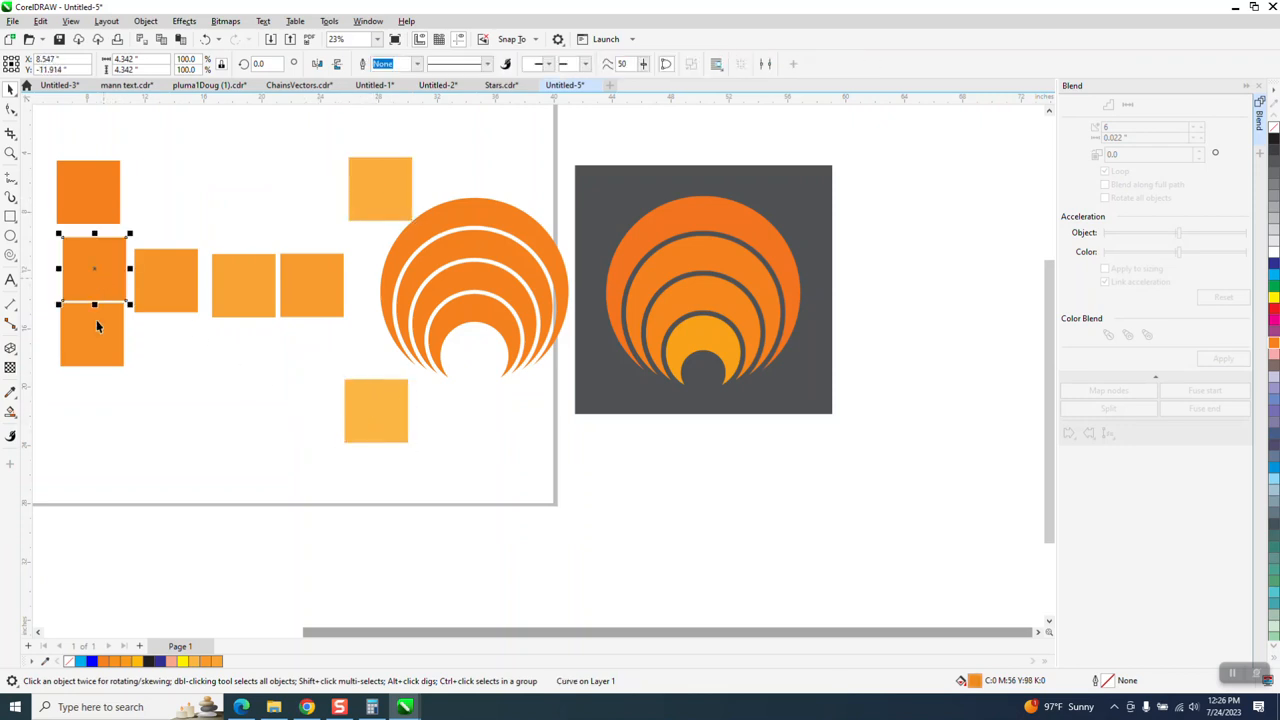
{"action": "left_click_drag", "start_coordinate": [95, 345], "coordinate": [93, 392]}
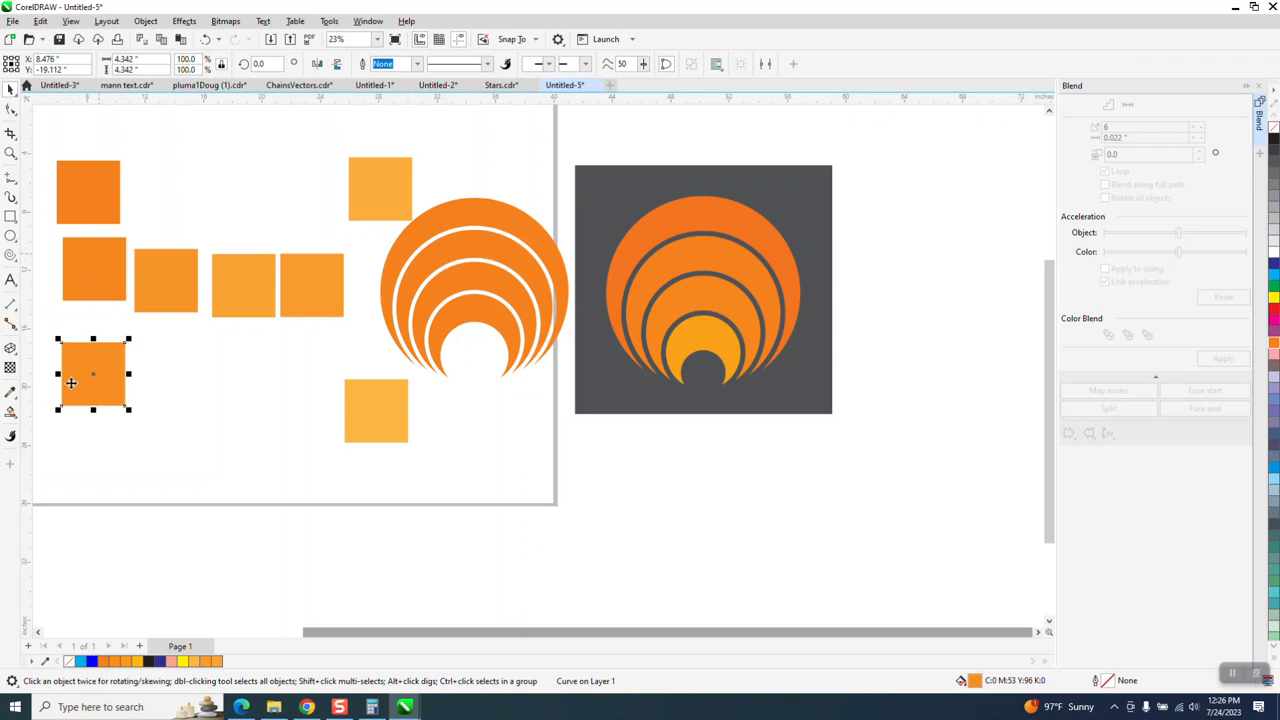
Sample the darkest square with the Color Eyedropper and apply its orange to the outermost crescent.
{"action": "left_click", "coordinate": [11, 393]}
{"action": "left_click", "coordinate": [15, 398]}
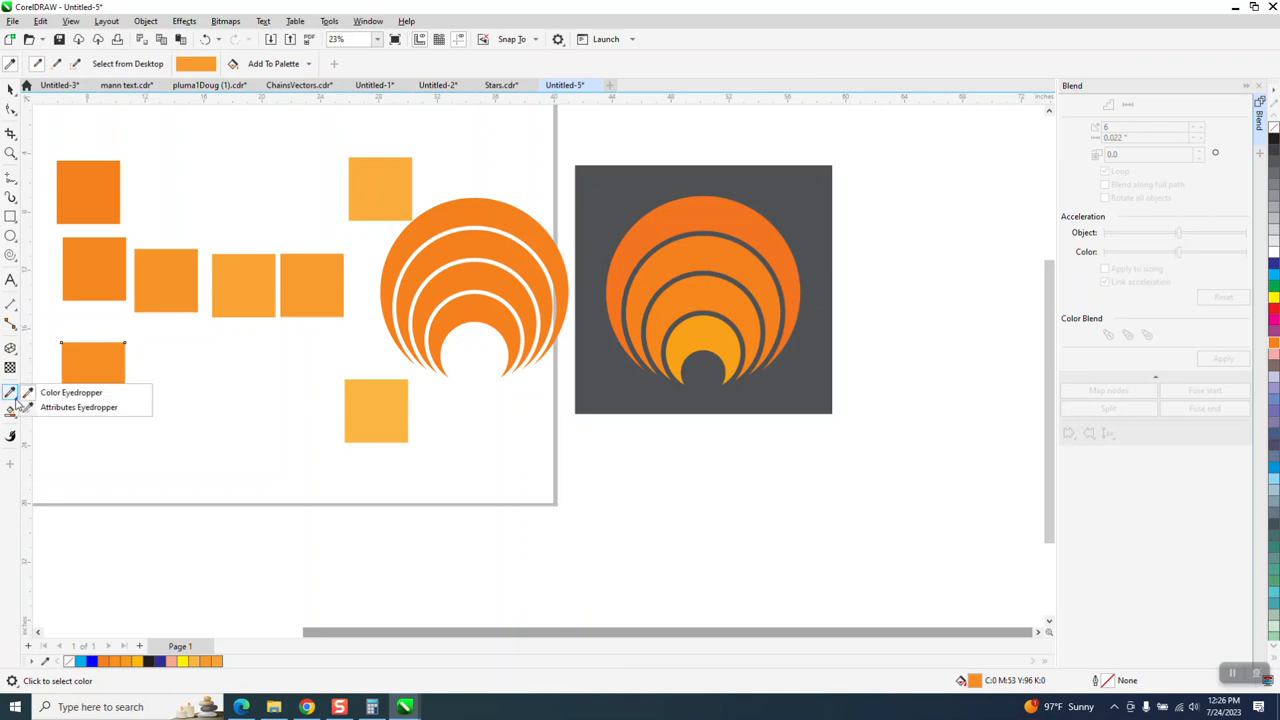
{"action": "left_click", "coordinate": [43, 396]}
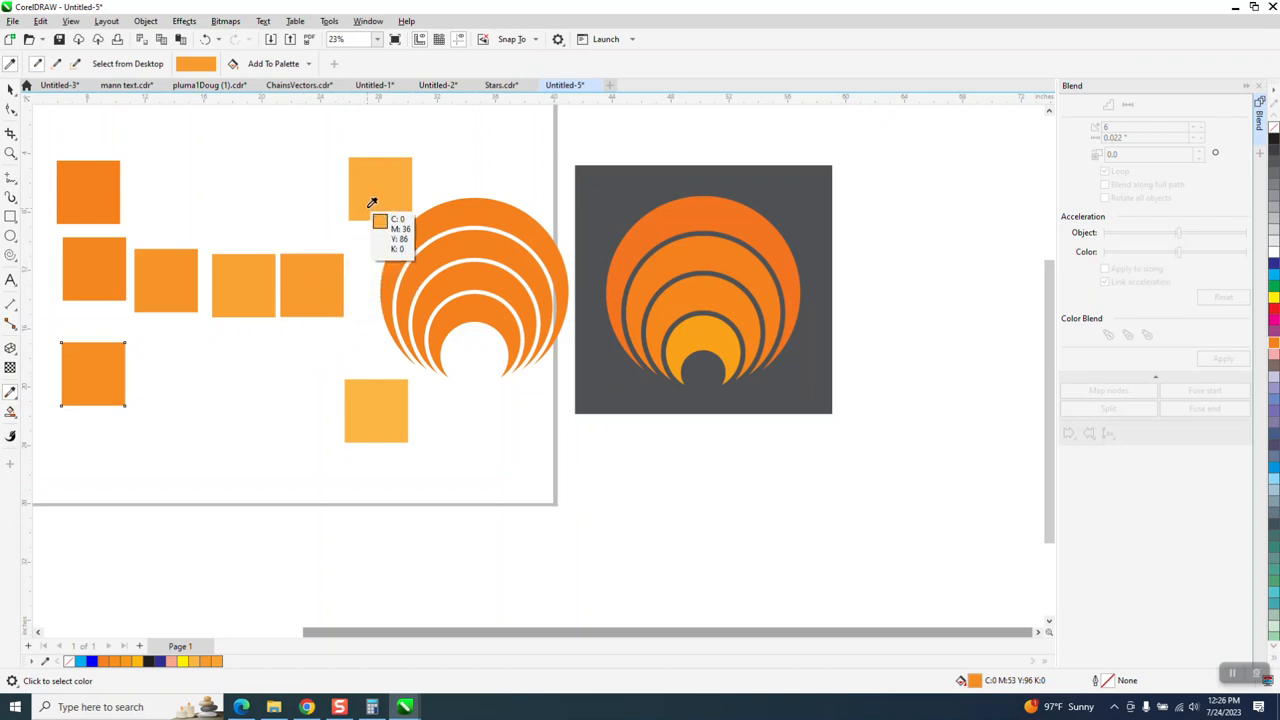
{"action": "left_click", "coordinate": [86, 198]}
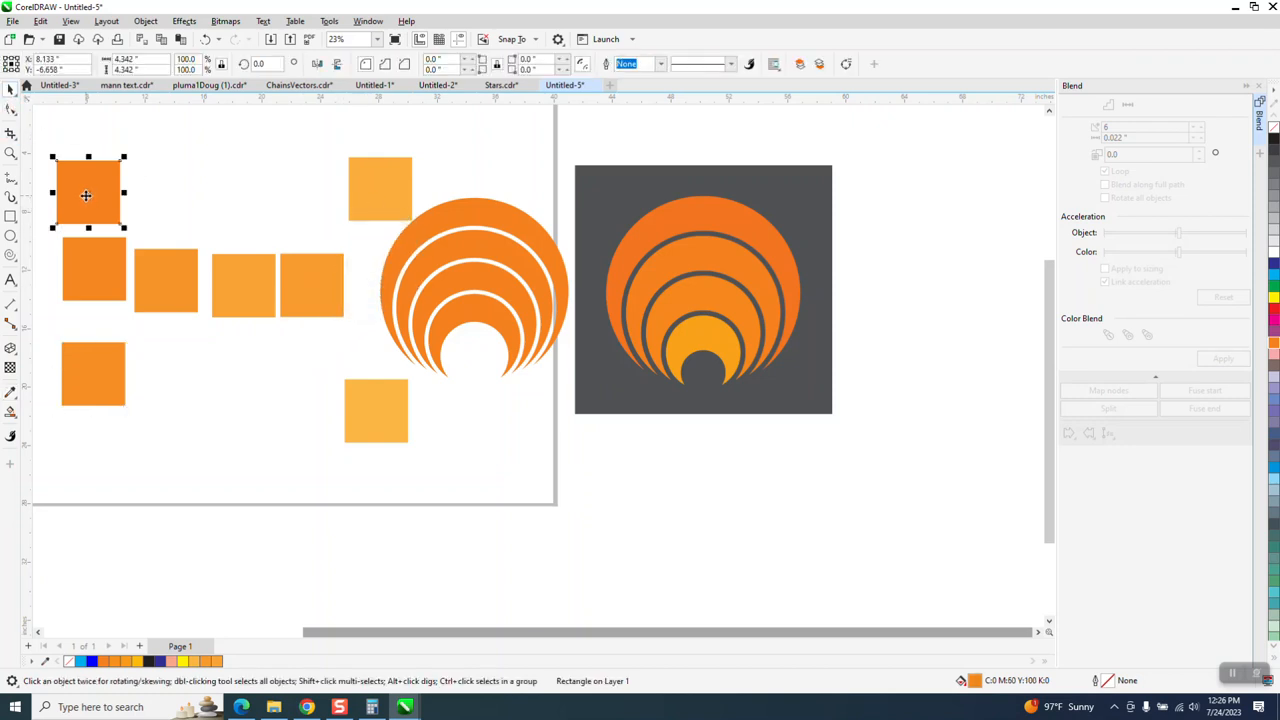
{"action": "left_click", "coordinate": [16, 419]}
{"action": "left_click", "coordinate": [16, 398]}
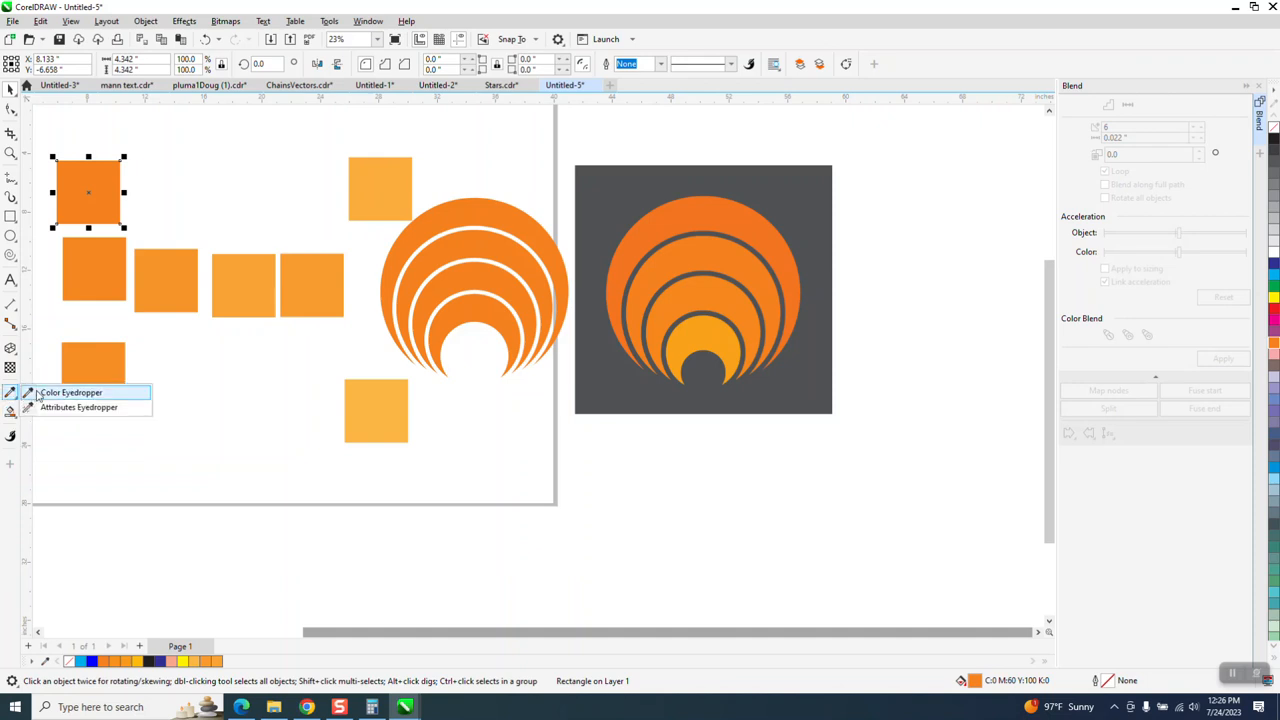
{"action": "left_click", "coordinate": [55, 391]}
{"action": "left_click", "coordinate": [490, 218]}
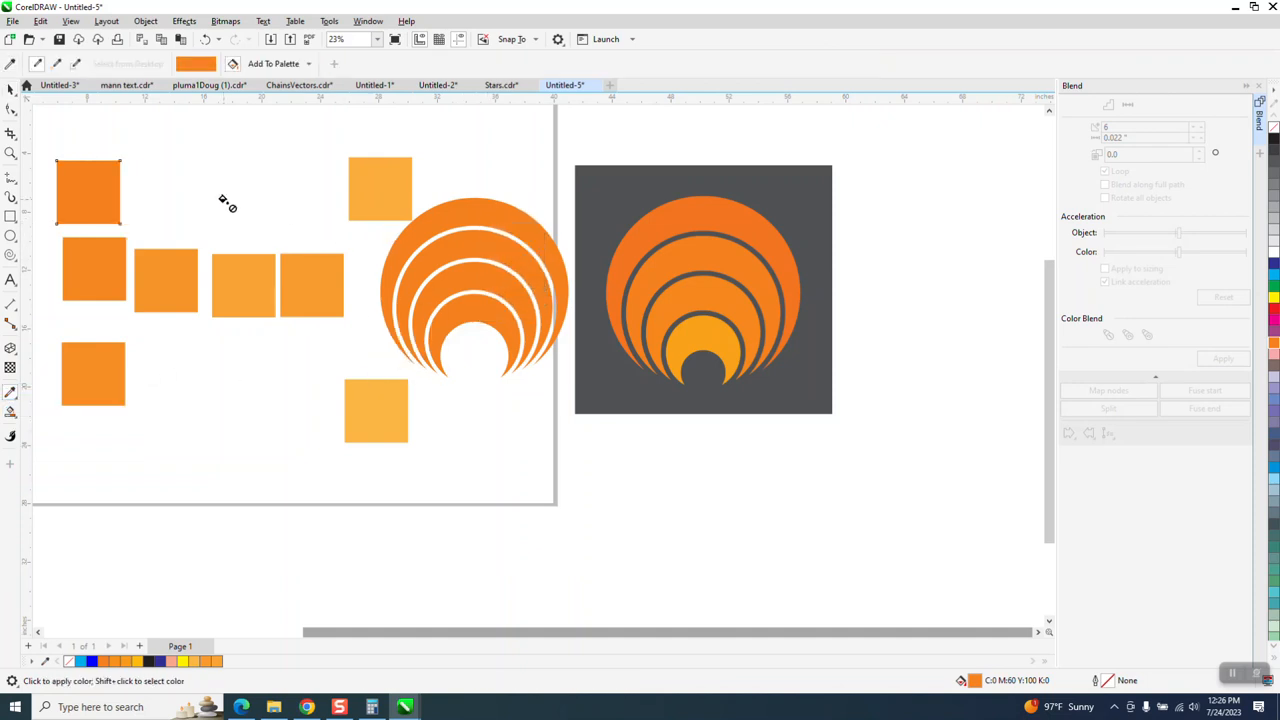
Sample the first square of the mid-tone row, C0 M49 Y94 K0, and fill the second crescent from the outside with it.
{"action": "left_click", "coordinate": [11, 88]}
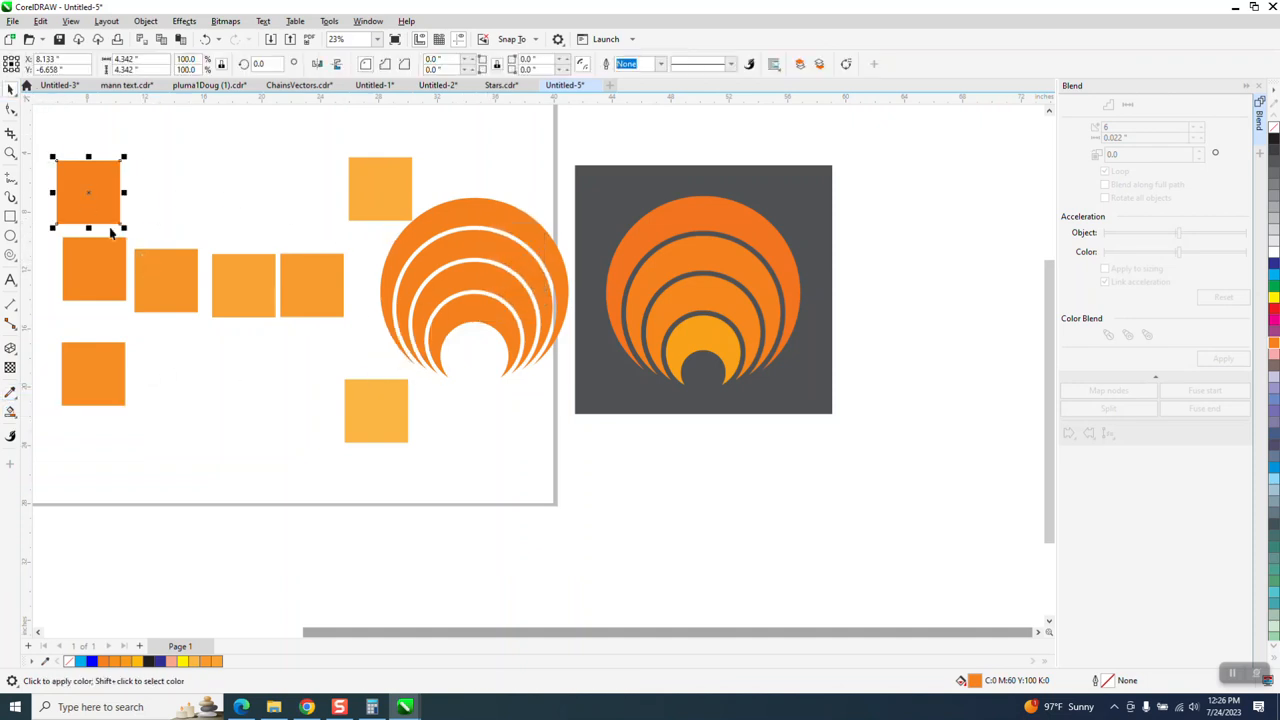
{"action": "left_click", "coordinate": [168, 287]}
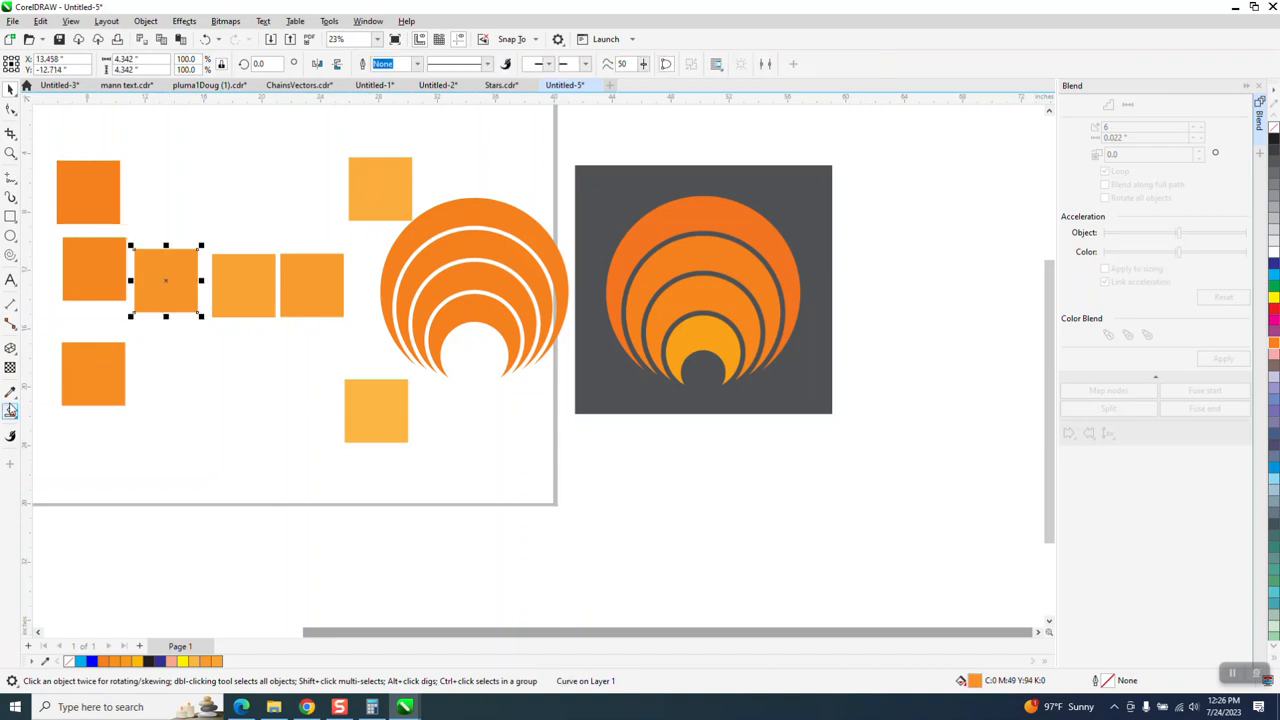
{"action": "left_click", "coordinate": [14, 394]}
{"action": "left_click", "coordinate": [44, 396]}
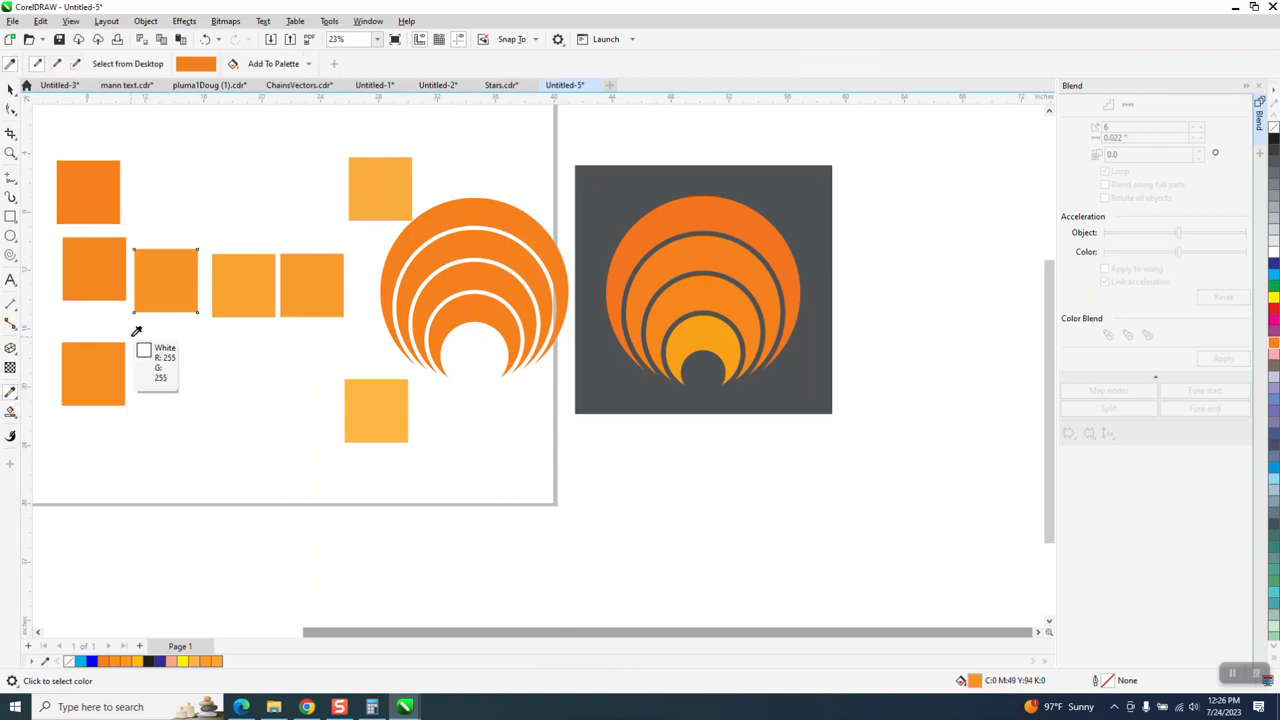
{"action": "left_click", "coordinate": [151, 281]}
{"action": "left_click", "coordinate": [465, 242]}
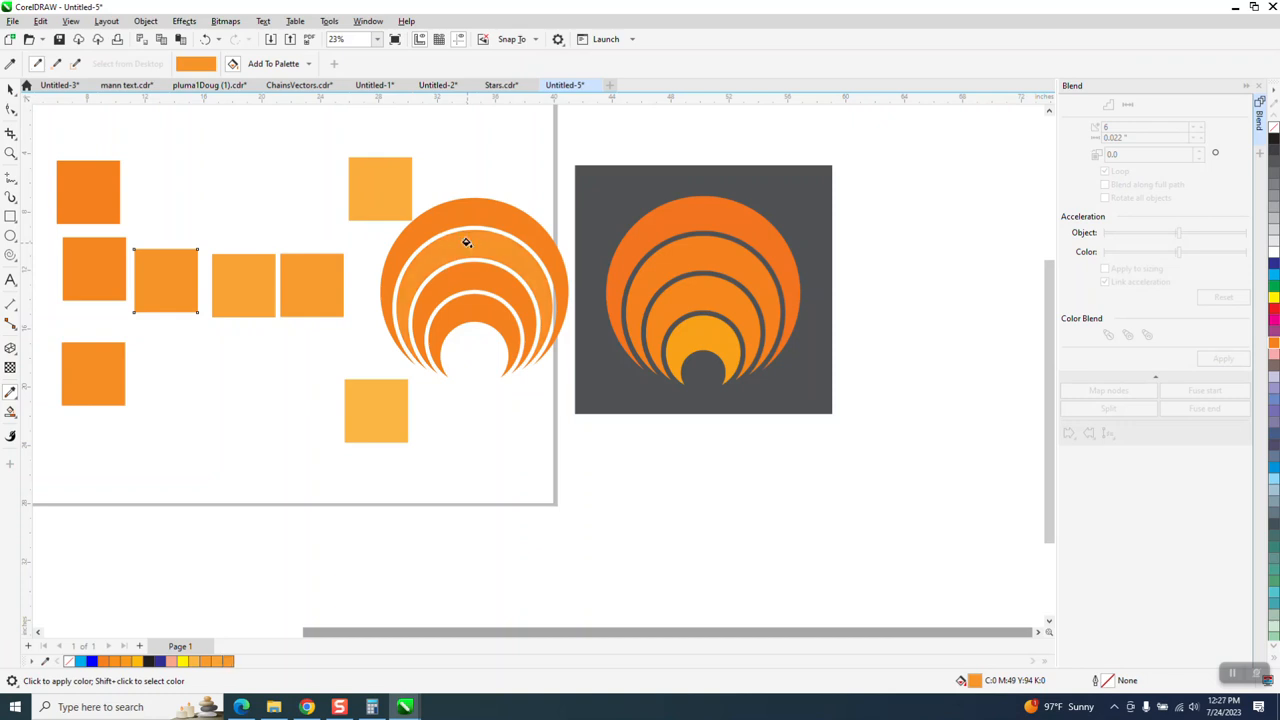
Apply the sampled C0 M49 Y94 K0 orange to the third crescent from the outside.
{"action": "left_click", "coordinate": [12, 393]}
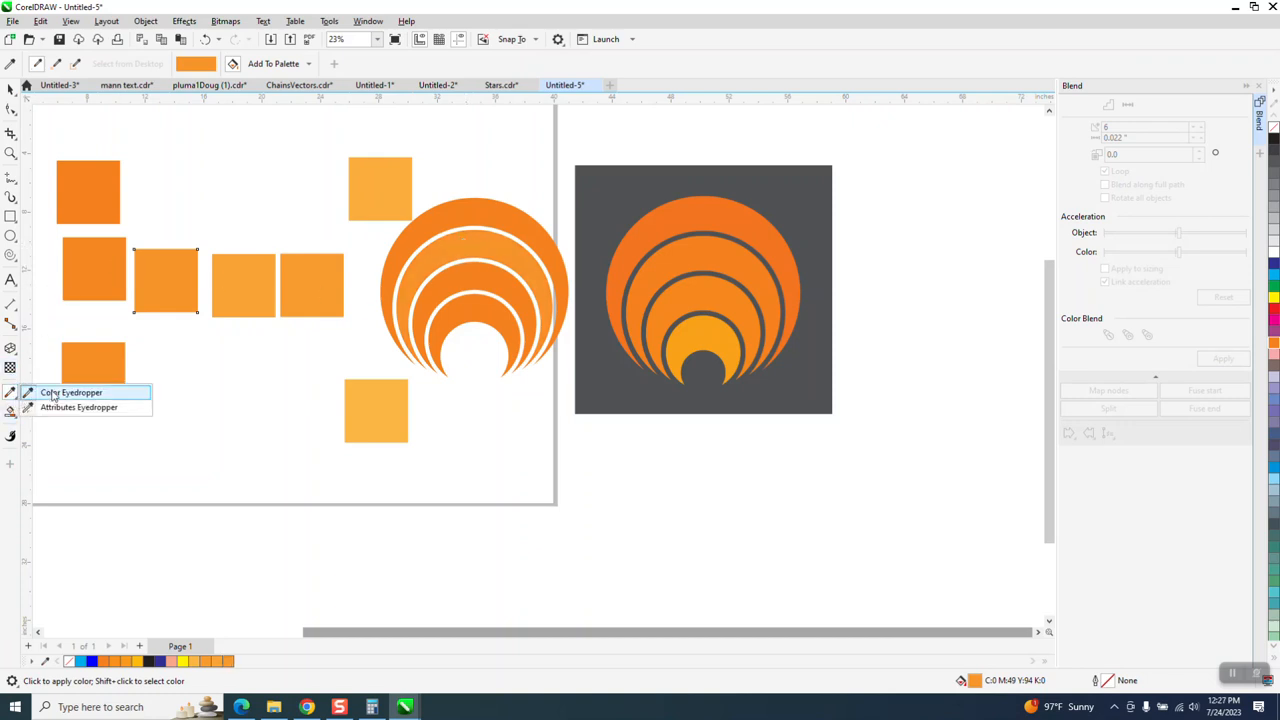
{"action": "left_click", "coordinate": [53, 394]}
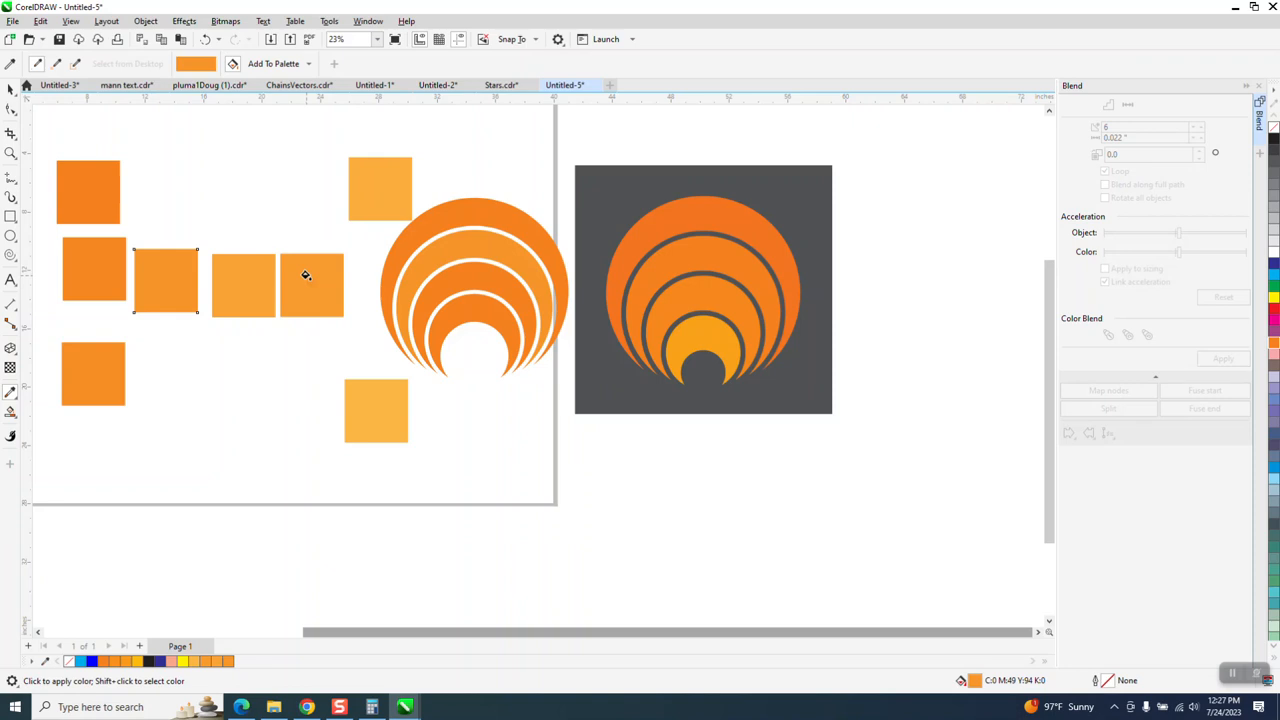
{"action": "left_click", "coordinate": [449, 281]}
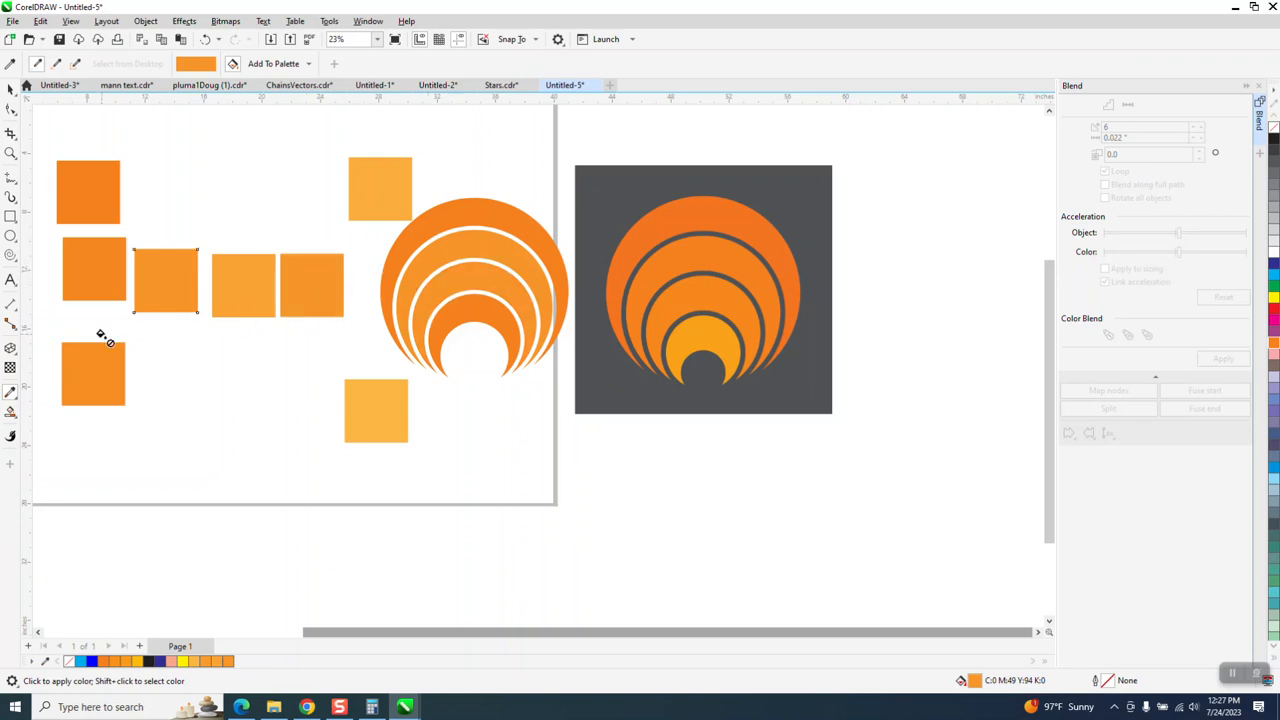
Try to sample the lightest square with the Color Eyedropper and apply its shade to the innermost crescent.
{"action": "left_click", "coordinate": [17, 418]}
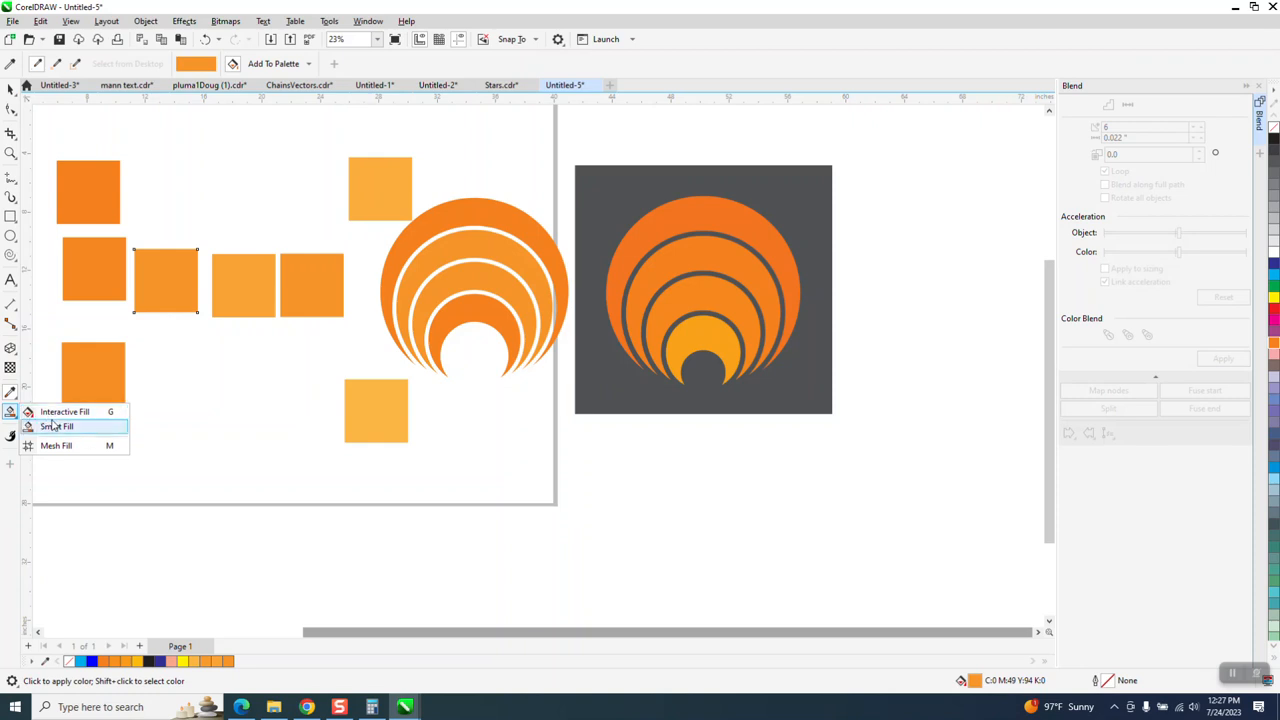
{"action": "left_click", "coordinate": [12, 392]}
{"action": "left_click", "coordinate": [55, 395]}
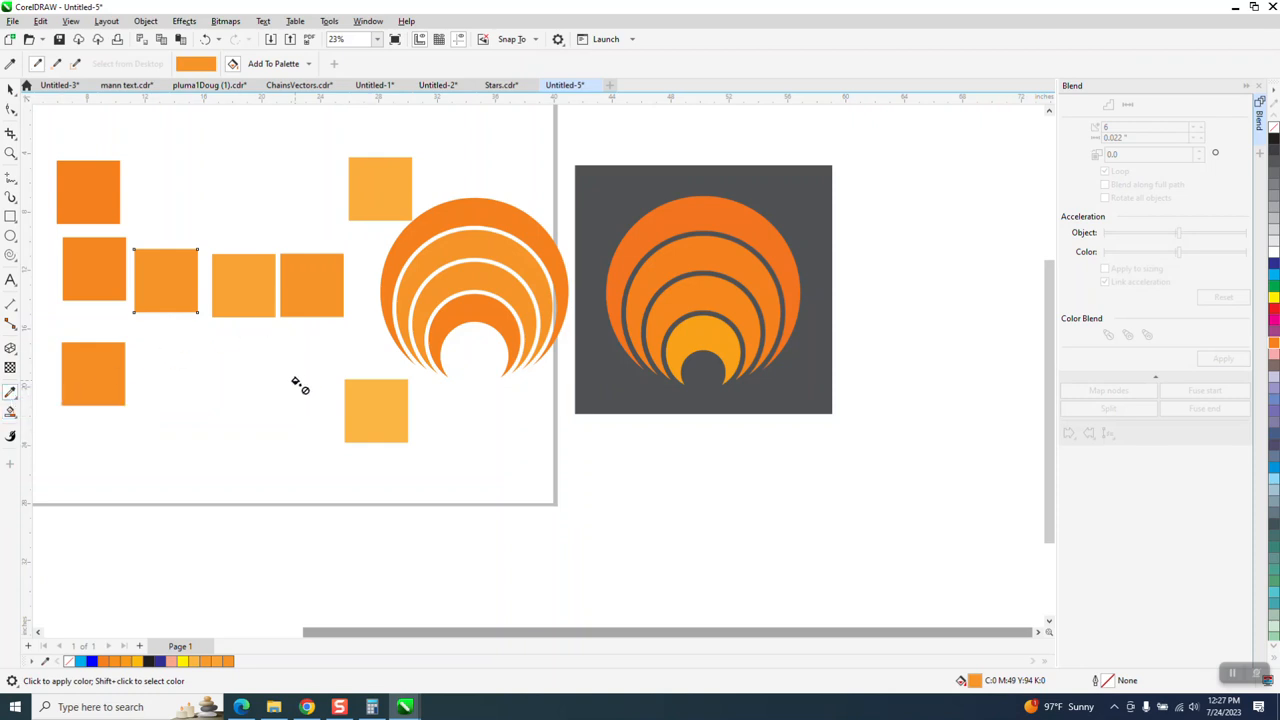
{"action": "left_click", "coordinate": [362, 416]}
{"action": "left_click", "coordinate": [470, 304]}
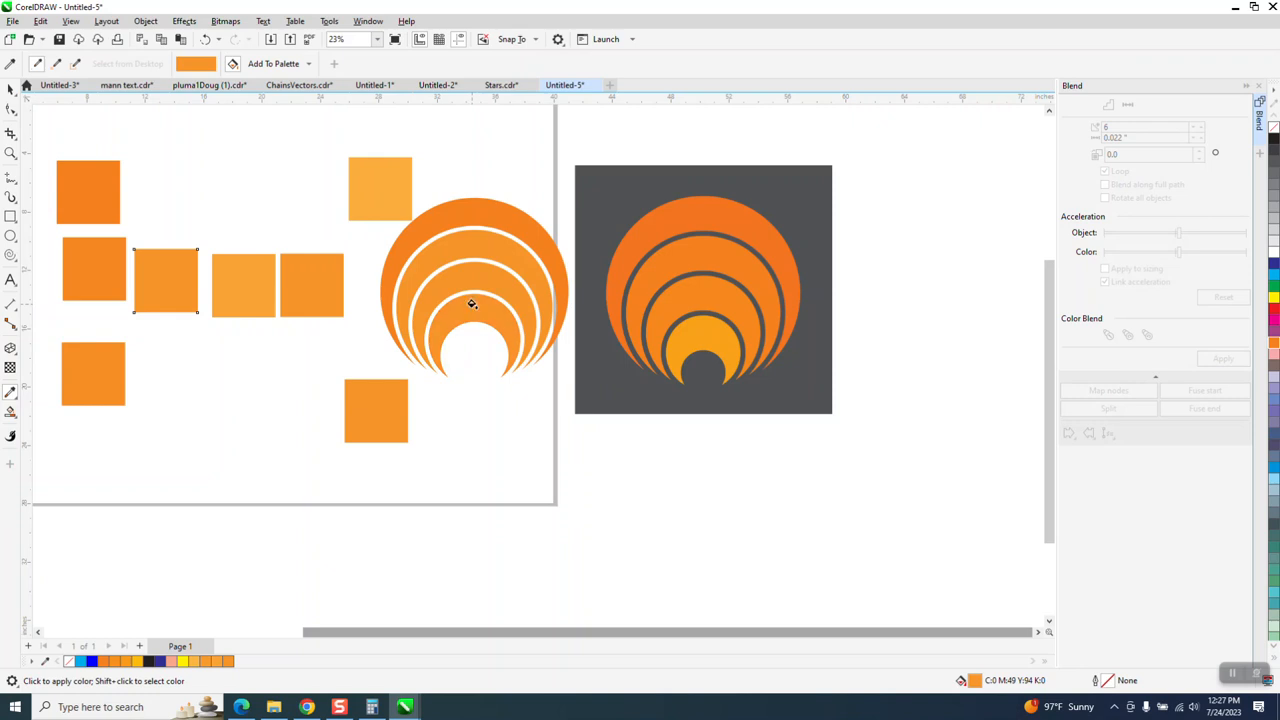
{"action": "left_click", "coordinate": [10, 89]}
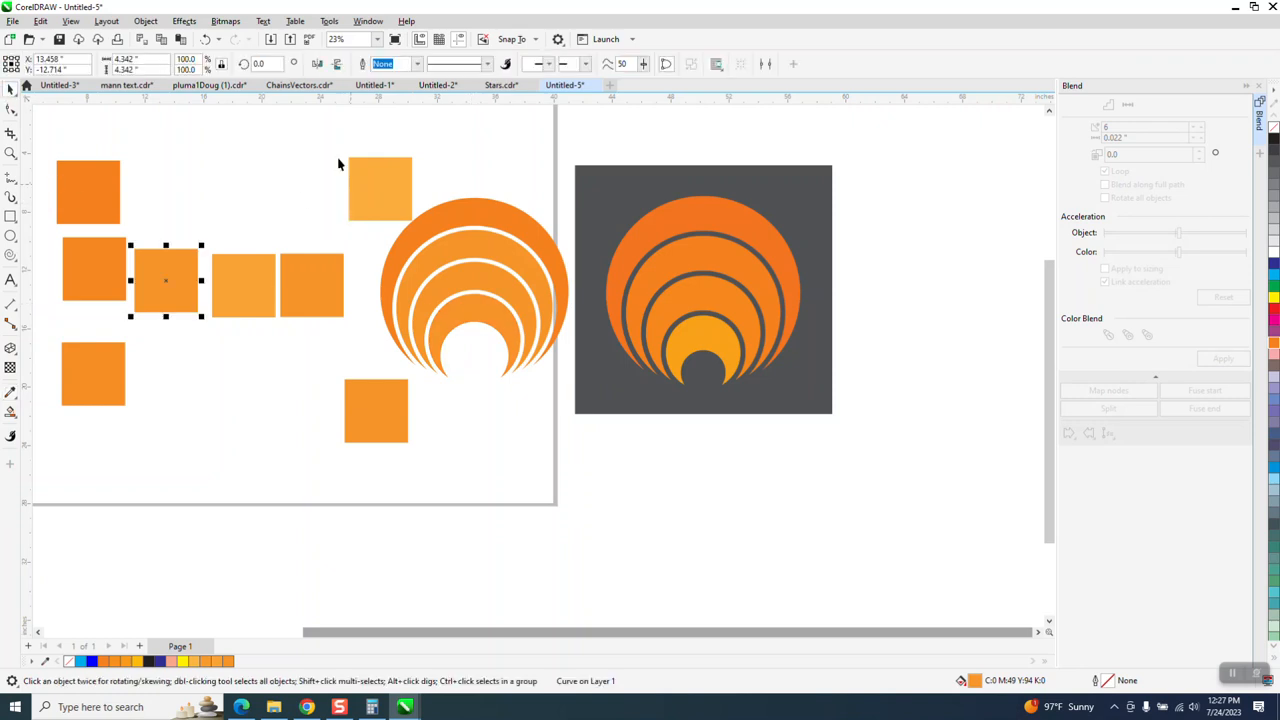
Delete all the leftover orange sample squares around the crescent logo.
{"action": "left_click_drag", "start_coordinate": [335, 135], "coordinate": [418, 465]}
{"action": "key", "text": "Delete"}
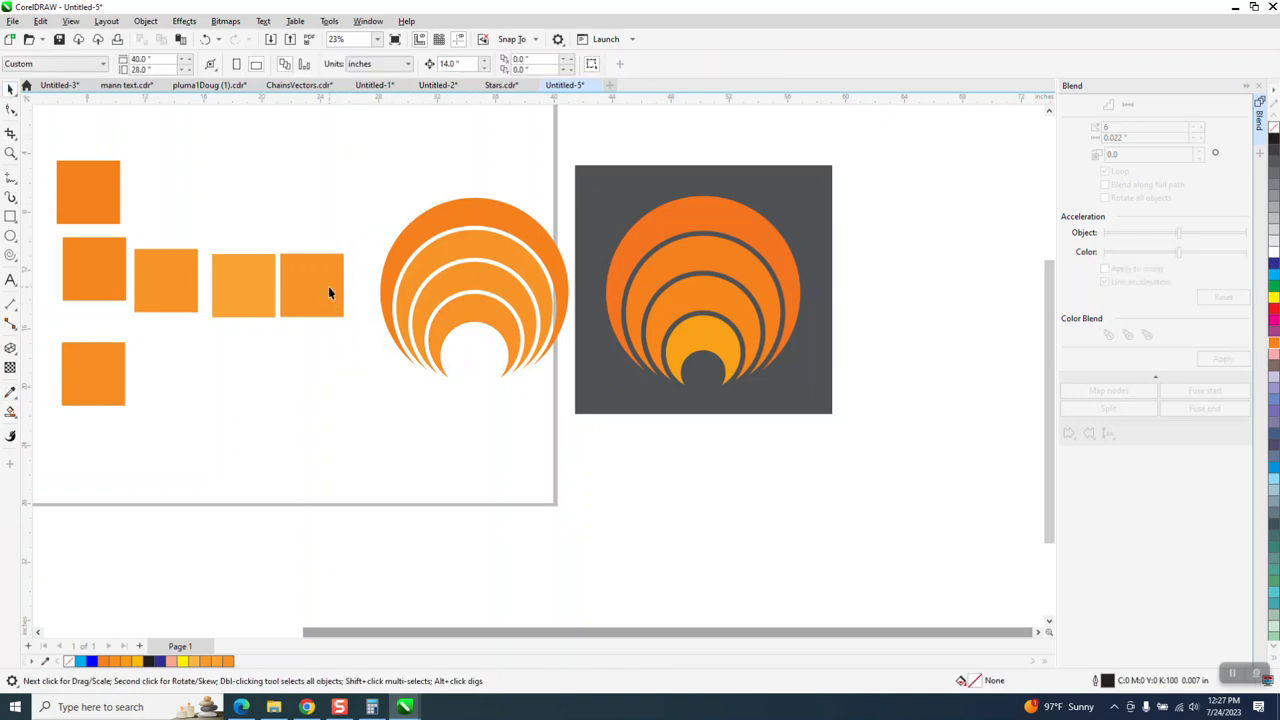
{"action": "left_click", "coordinate": [328, 286]}
{"action": "key", "text": "Delete"}
{"action": "left_click_drag", "start_coordinate": [177, 374], "coordinate": [65, 418]}
{"action": "key", "text": "Delete"}
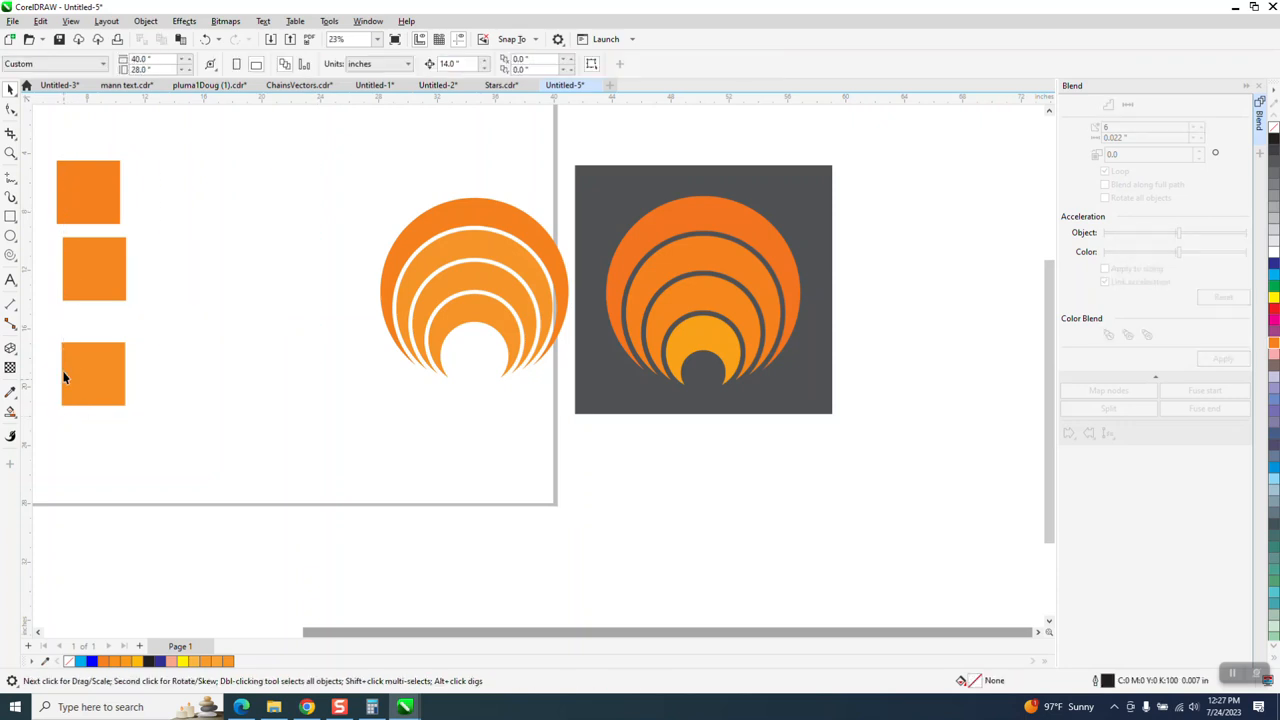
{"action": "left_click", "coordinate": [95, 210]}
{"action": "key", "text": "Delete"}
{"action": "left_click", "coordinate": [112, 276]}
{"action": "key", "text": "Delete"}
{"action": "left_click", "coordinate": [90, 361]}
{"action": "key", "text": "Delete"}
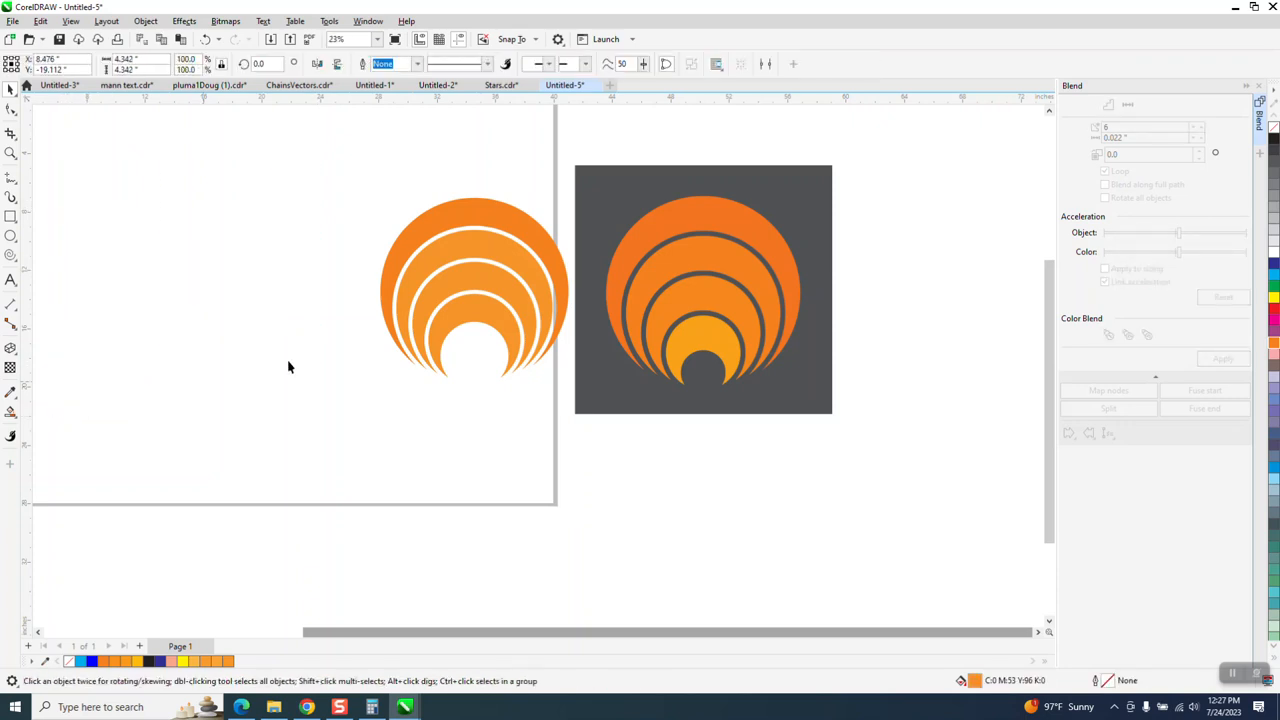
Group the four orange crescents and center the group on the page.
{"action": "left_click", "coordinate": [10, 153]}
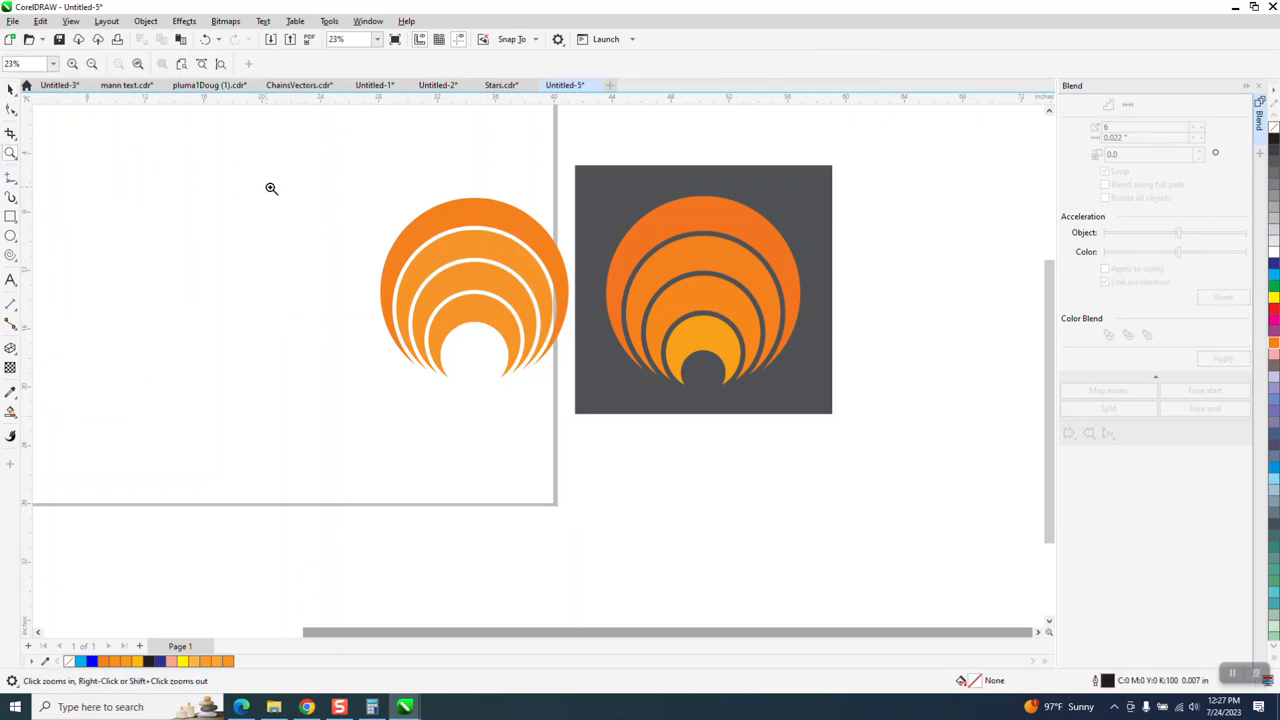
{"action": "left_click_drag", "start_coordinate": [334, 166], "coordinate": [548, 380]}
{"action": "right_click", "coordinate": [236, 188]}
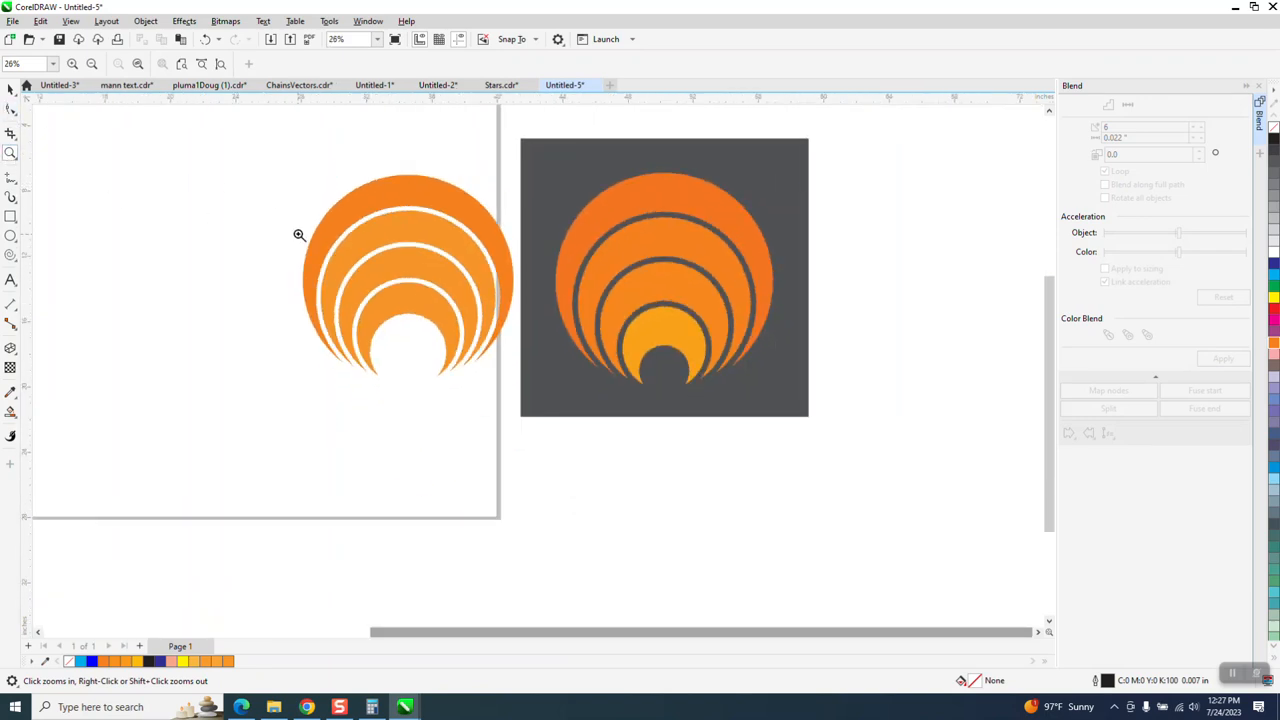
{"action": "left_click_drag", "start_coordinate": [277, 128], "coordinate": [646, 473]}
{"action": "scroll", "coordinate": [395, 233], "scroll_direction": "down", "scroll_amount": 1}
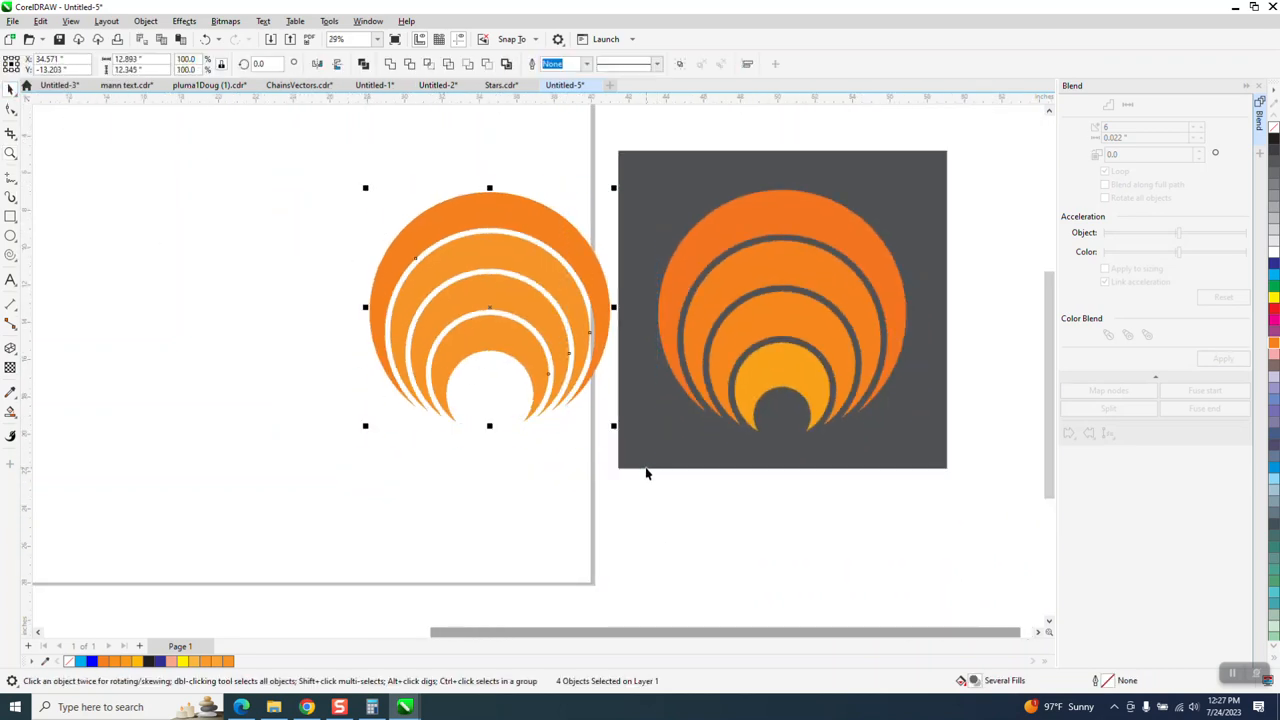
{"action": "key", "text": "ctrl+g"}
{"action": "key", "text": "p"}
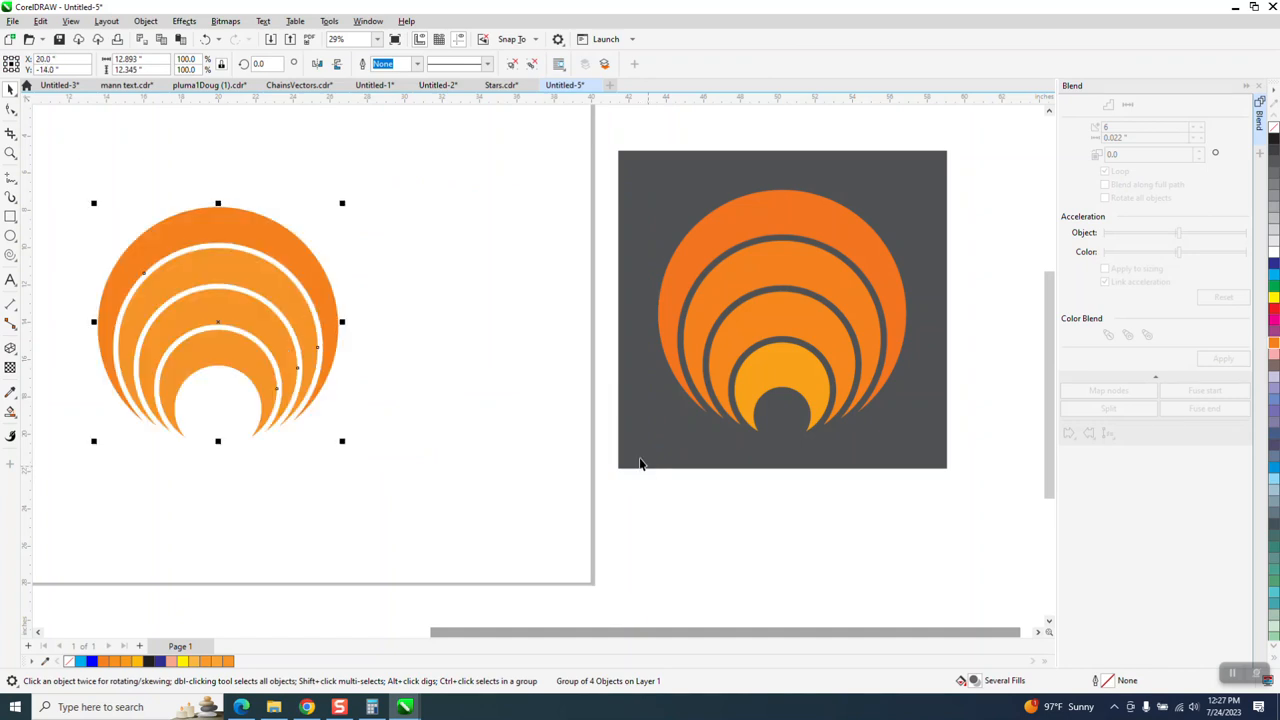
Draw a rectangle about 17.6 by 15.9 inches around the crescent group and center it on the page.
{"action": "left_click", "coordinate": [10, 216]}
{"action": "left_click_drag", "start_coordinate": [67, 184], "coordinate": [395, 480]}
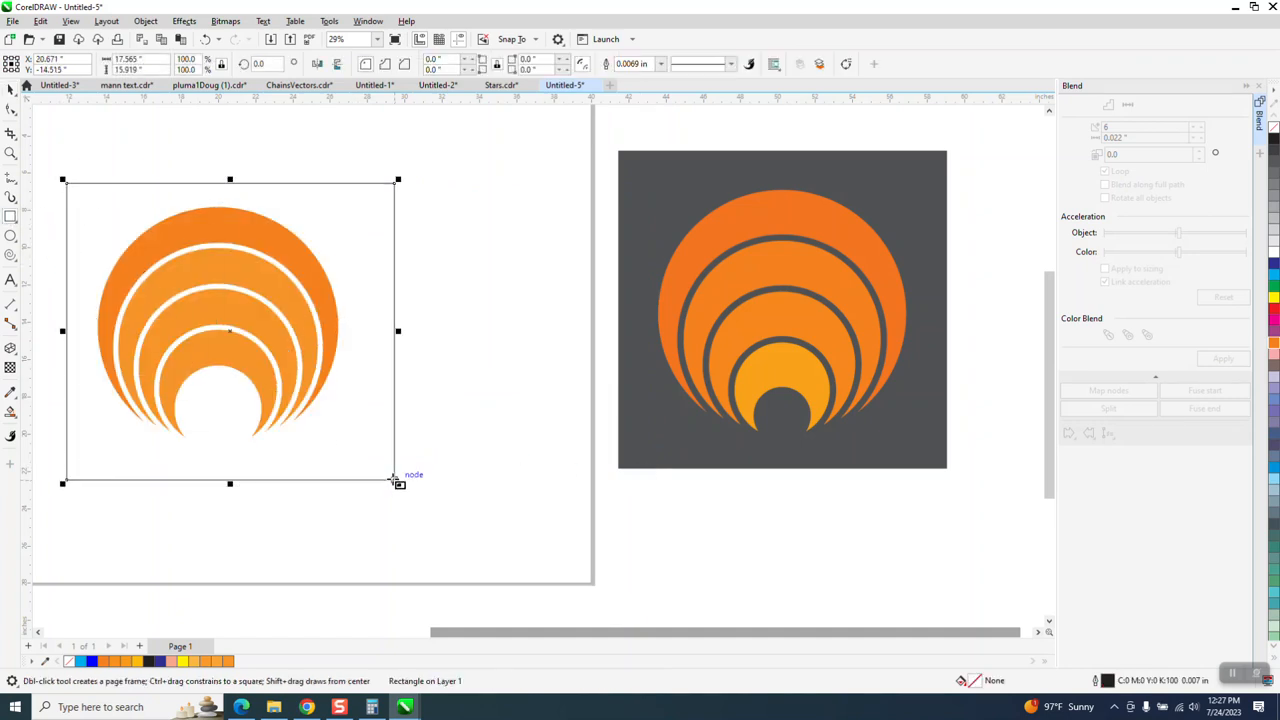
{"action": "key", "text": "p"}
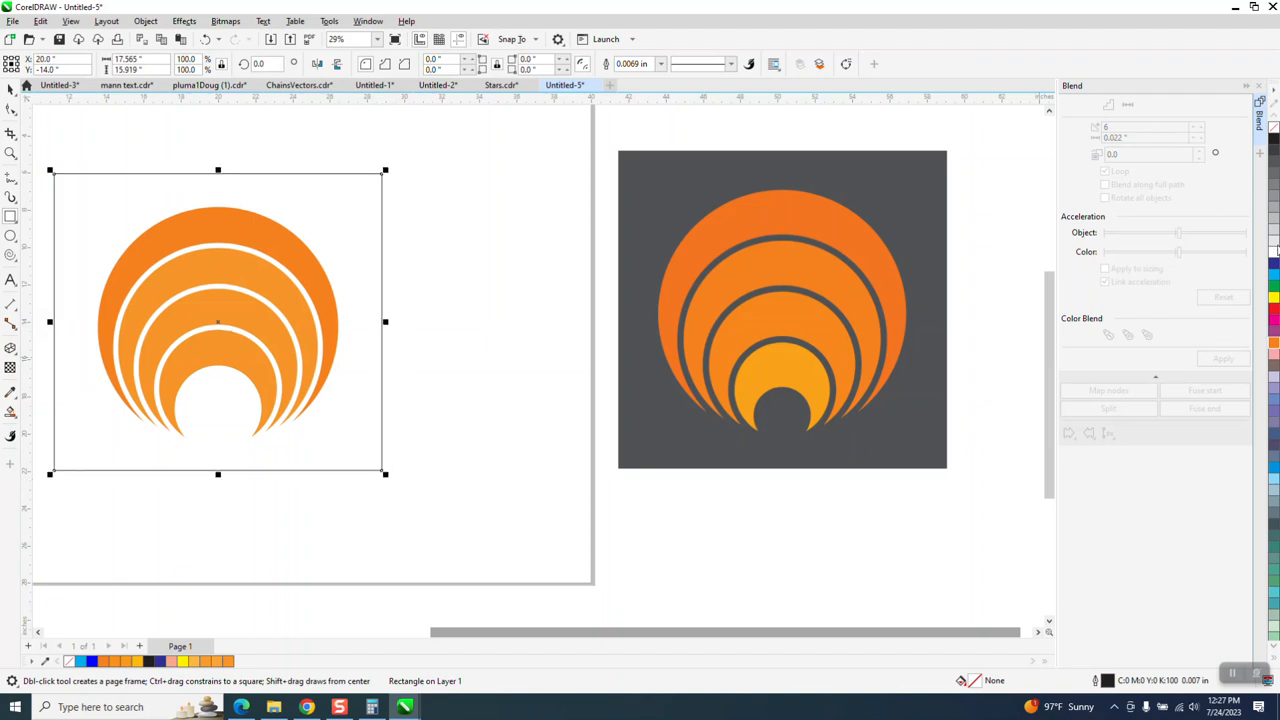
Fill the rectangle with blue C100 M100 Y0 K0 and send it behind the crescents.
{"action": "left_click", "coordinate": [1273, 262]}
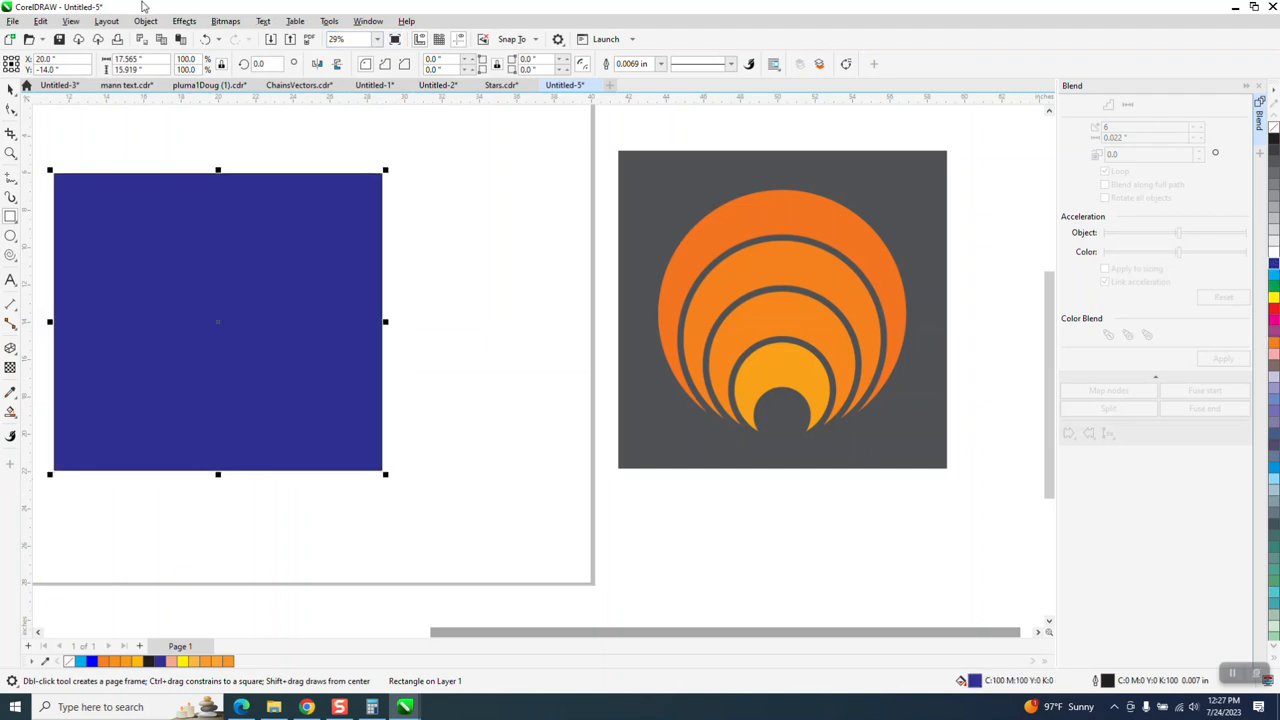
{"action": "left_click", "coordinate": [145, 21]}
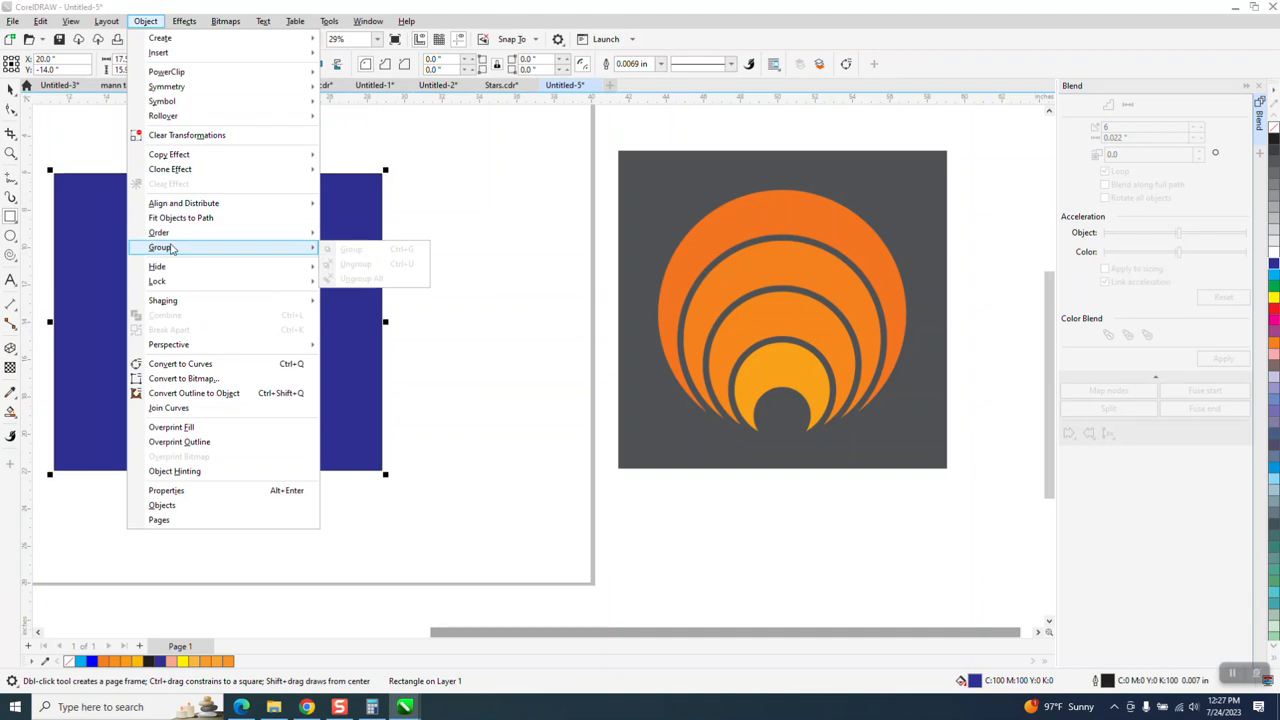
{"action": "mouse_move", "coordinate": [172, 236]}
{"action": "left_click", "coordinate": [460, 277]}
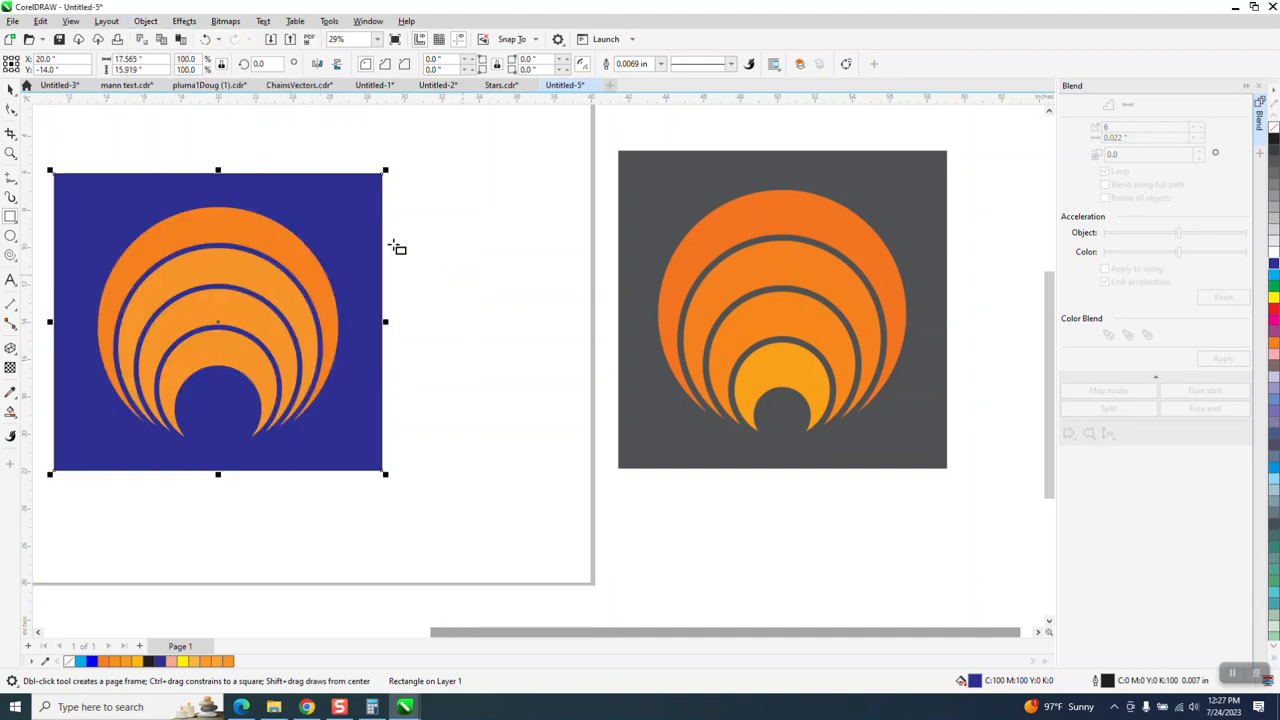
Move the reference image beside the recreated logo and try a black K100 fill on the logo's background rectangle.
{"action": "left_click", "coordinate": [10, 88]}
{"action": "left_click_drag", "start_coordinate": [745, 313], "coordinate": [540, 333]}
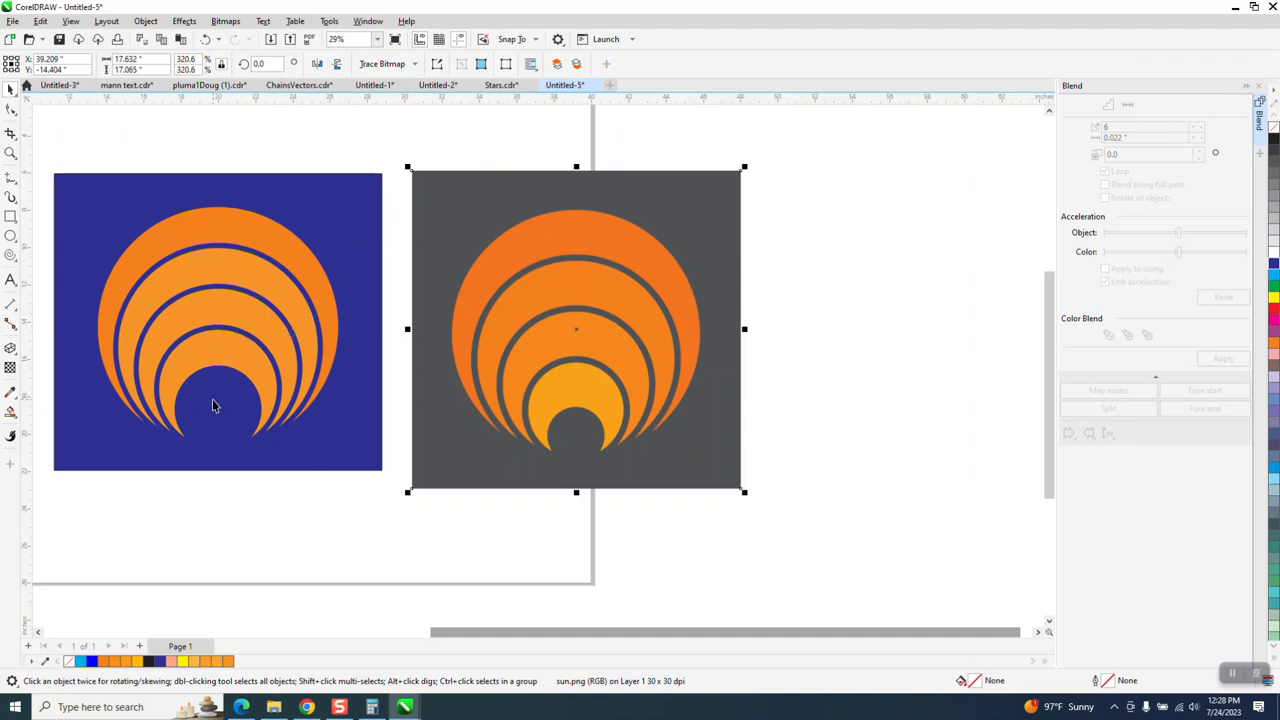
{"action": "left_click", "coordinate": [155, 222]}
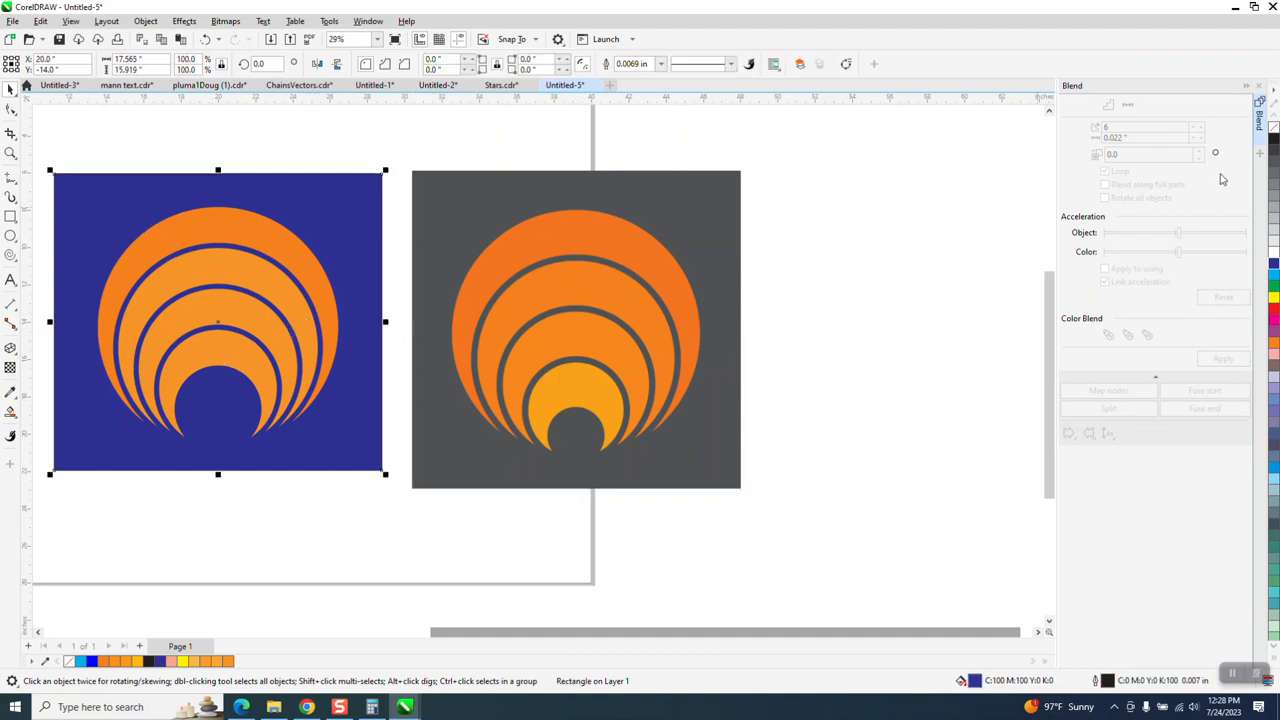
{"action": "left_click", "coordinate": [1274, 141]}
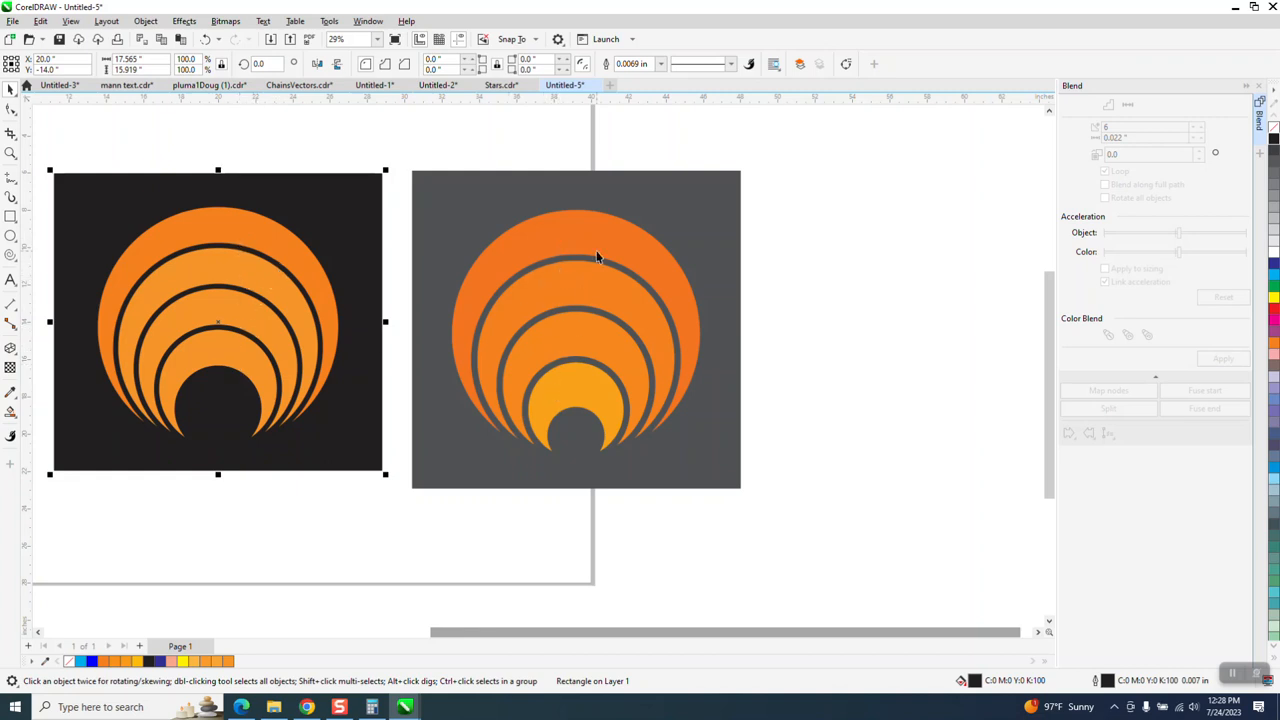
{"action": "scroll", "coordinate": [608, 246], "scroll_direction": "down", "scroll_amount": 1}
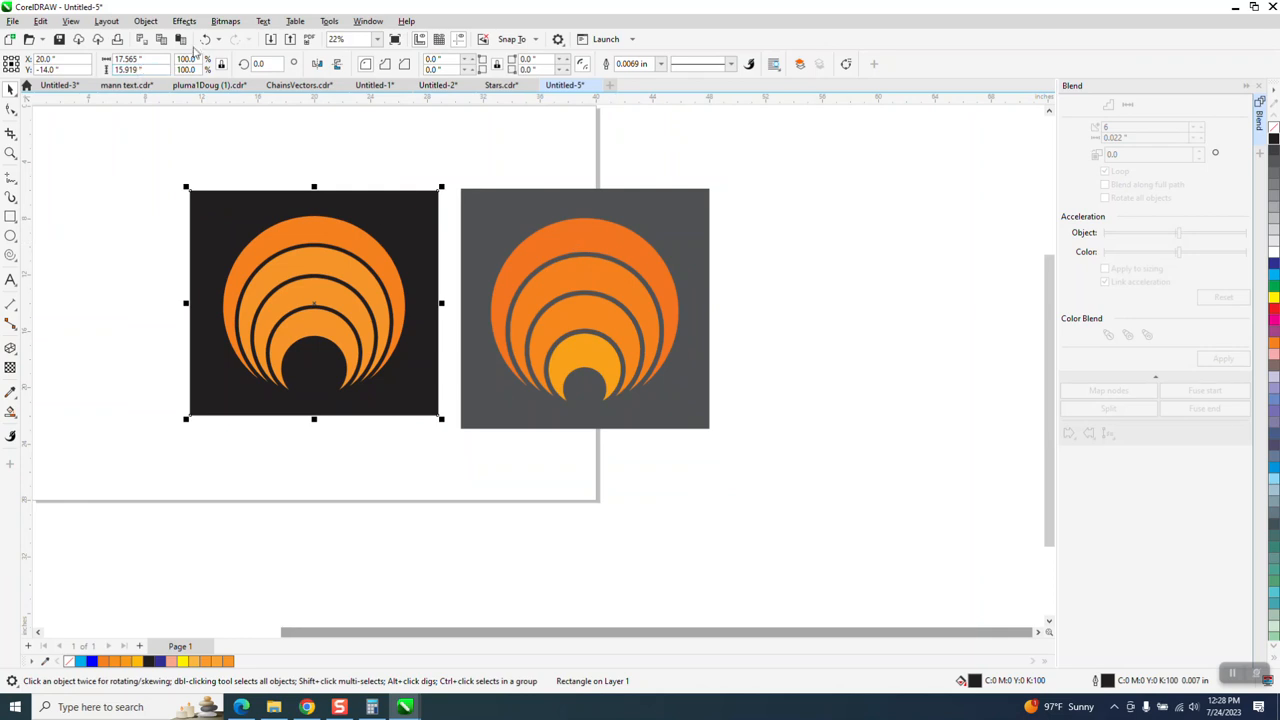
Undo the background rectangle's black fill and the move of the reference image.
{"action": "left_click", "coordinate": [206, 40]}
{"action": "left_click", "coordinate": [206, 40]}
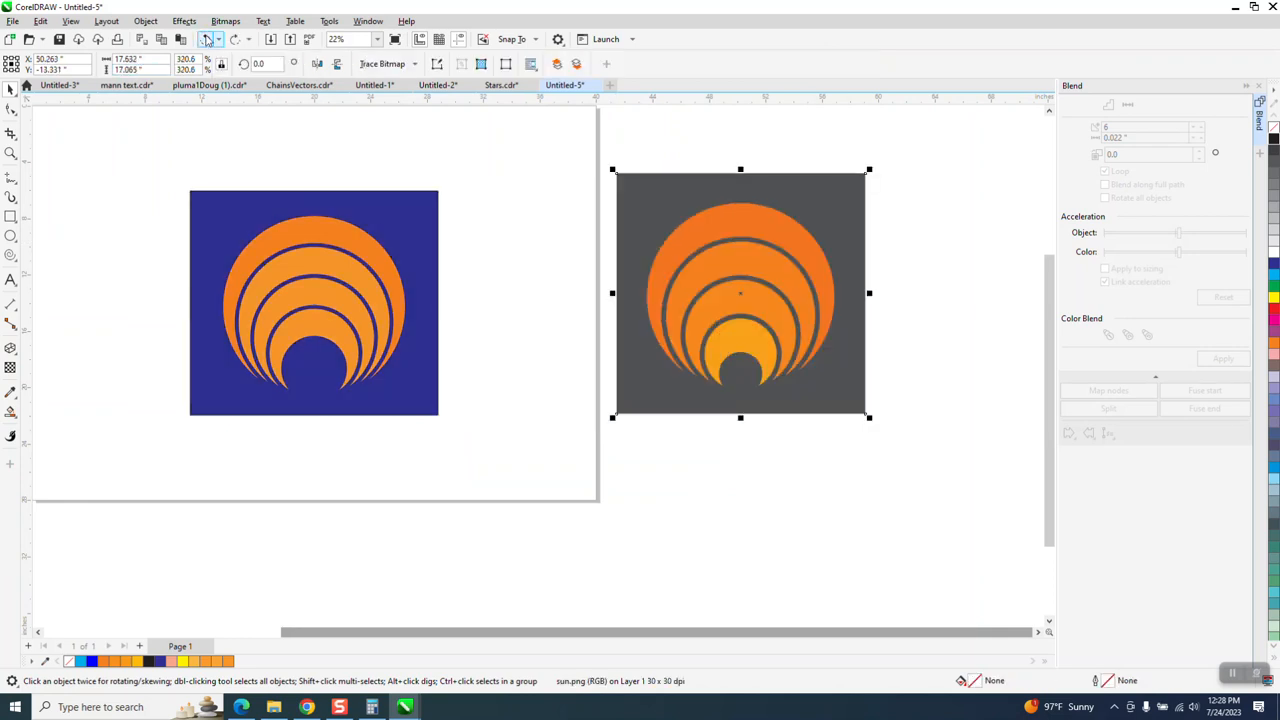
{"action": "left_click", "coordinate": [10, 152]}
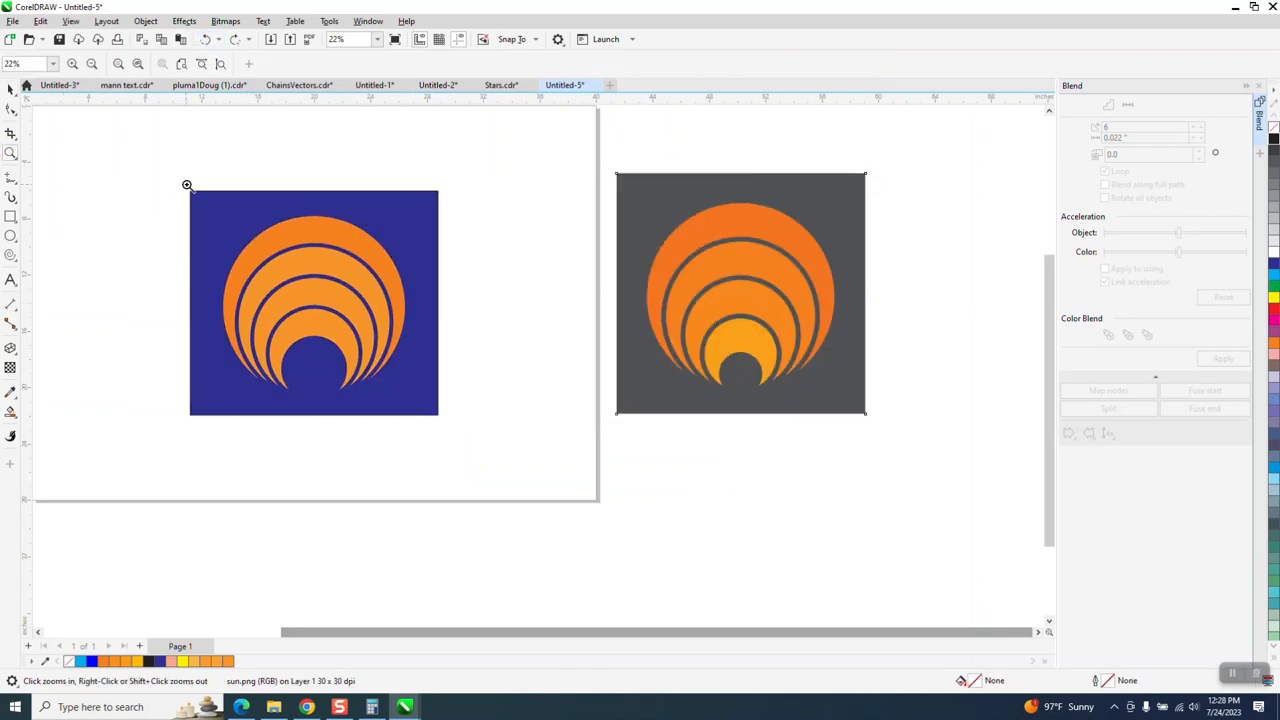
{"action": "left_click_drag", "start_coordinate": [186, 186], "coordinate": [545, 478]}
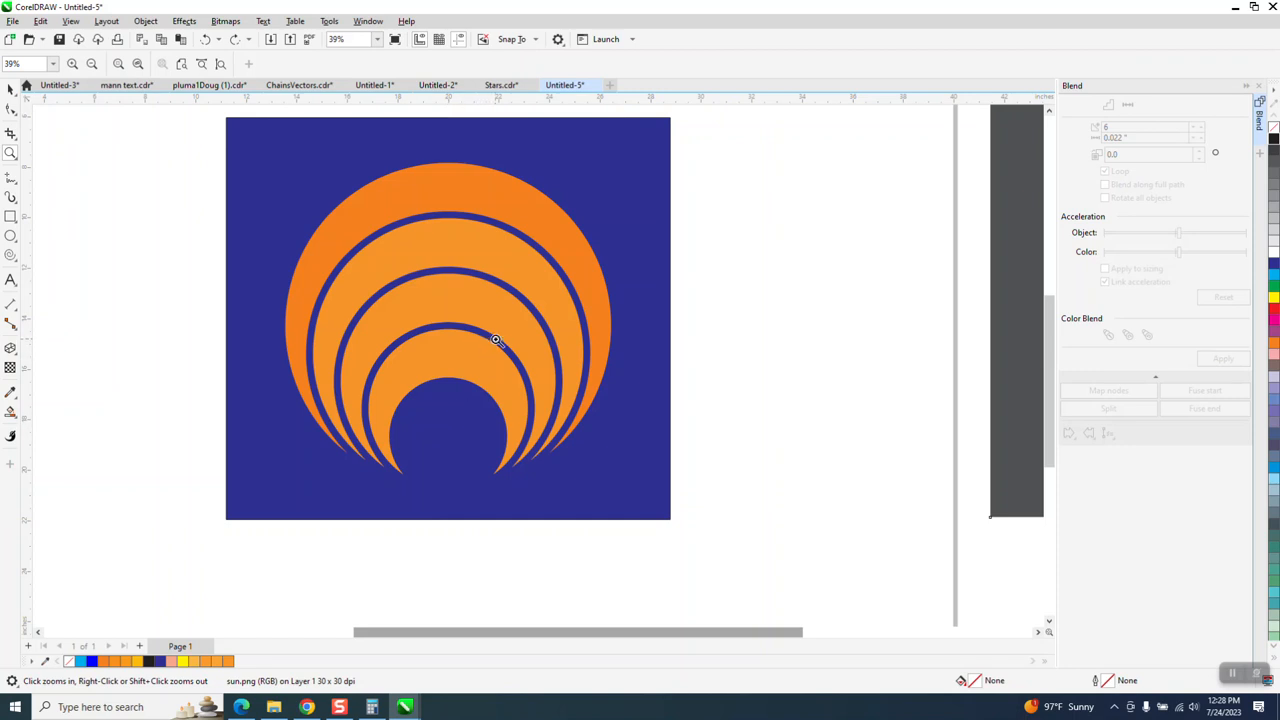